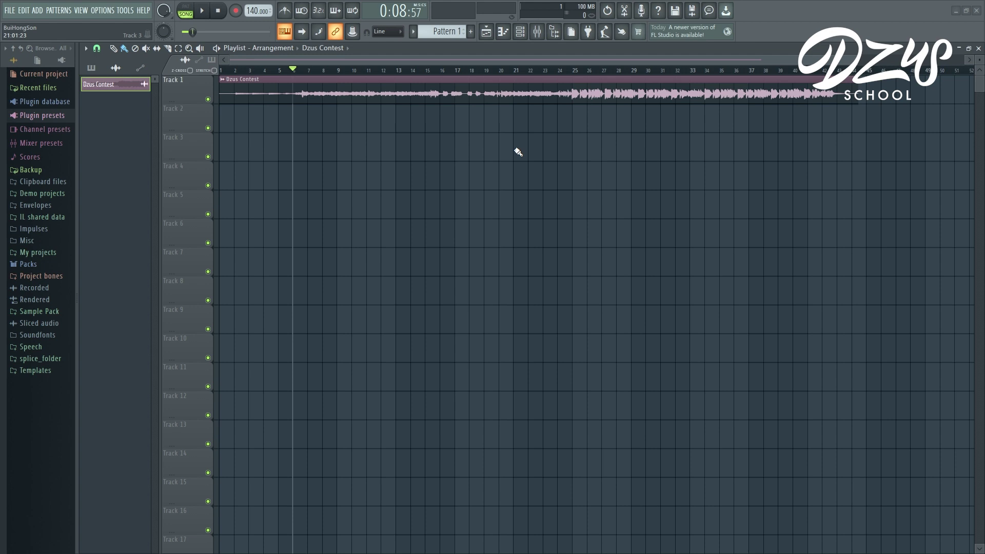
Step: Play the Dzus Contest clip from the beginning and check its level on the Master channel's meter in the mixer
scroll(516, 149, "up", 1)
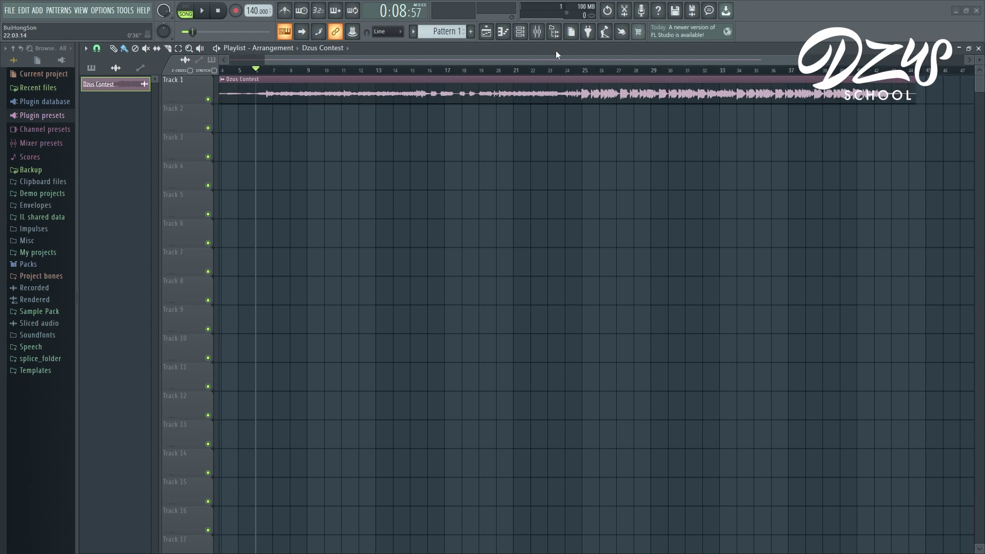
scroll(466, 62, "up", 1)
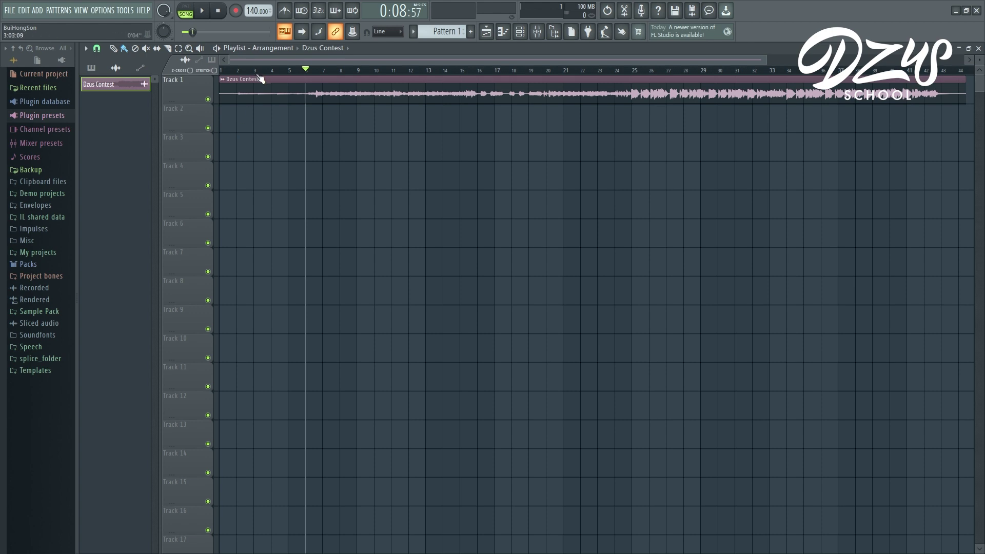
left_click(240, 75)
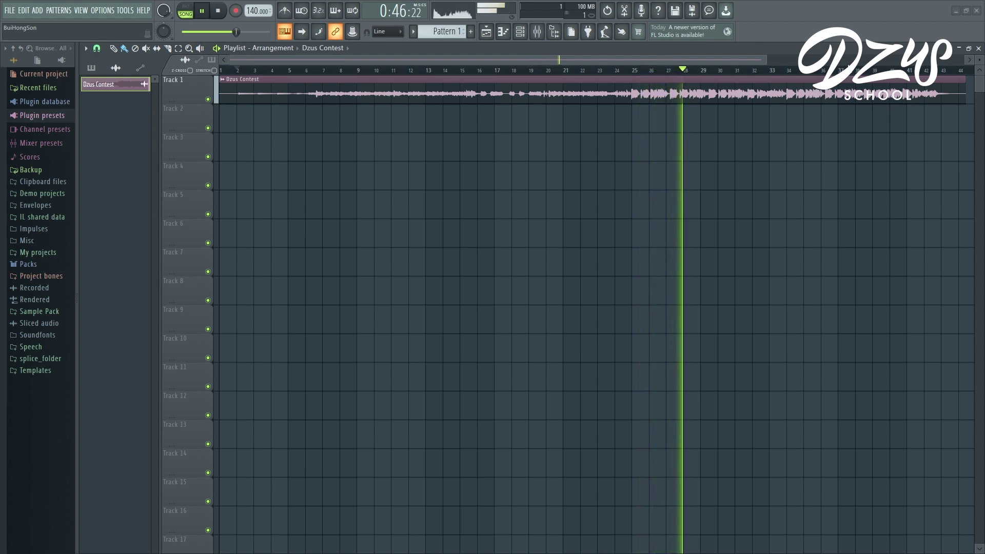
left_click(545, 33)
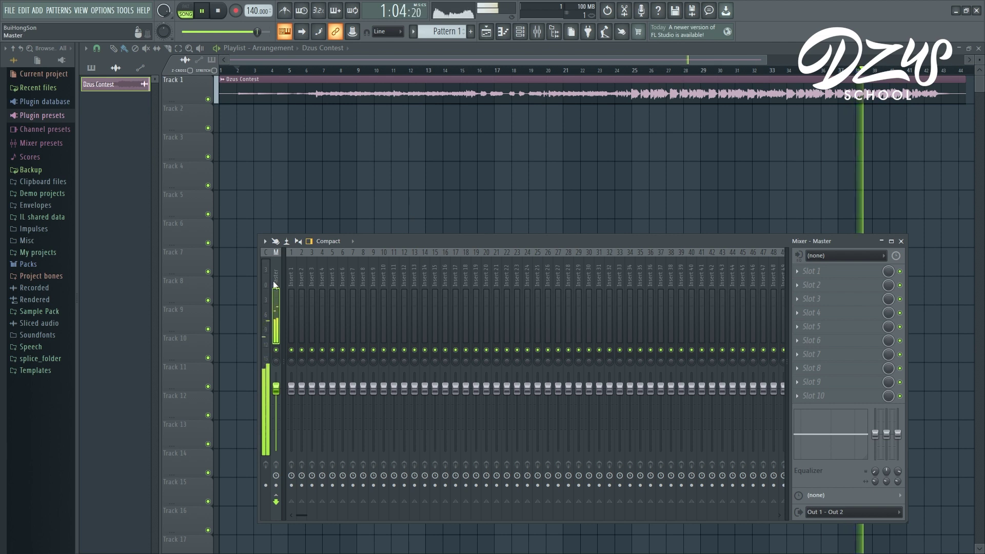
left_click_drag(393, 241, 373, 227)
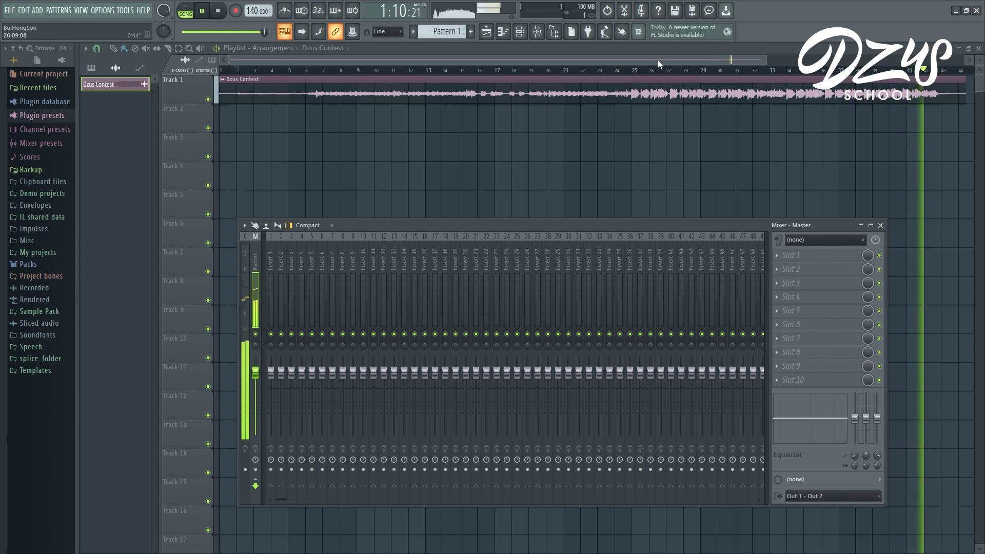
key("F9")
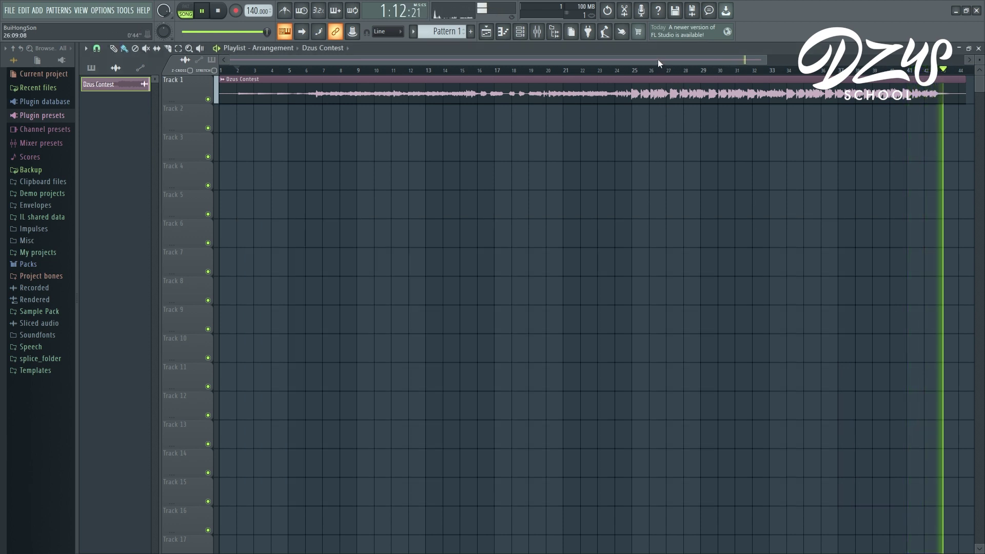
key("space")
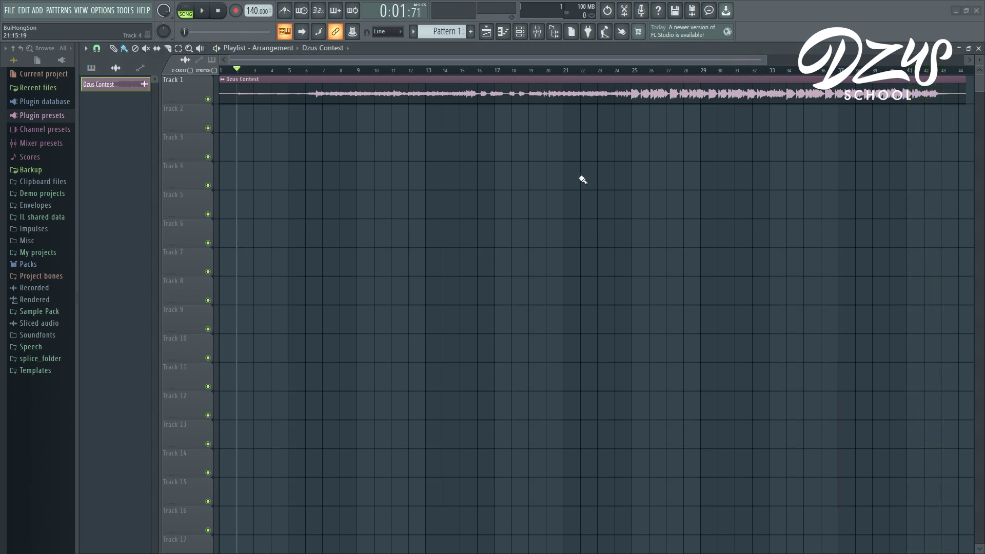
Step: Open the mixer and load Fruity Parametric EQ 2 into slot 1 of the Master channel
key("F9")
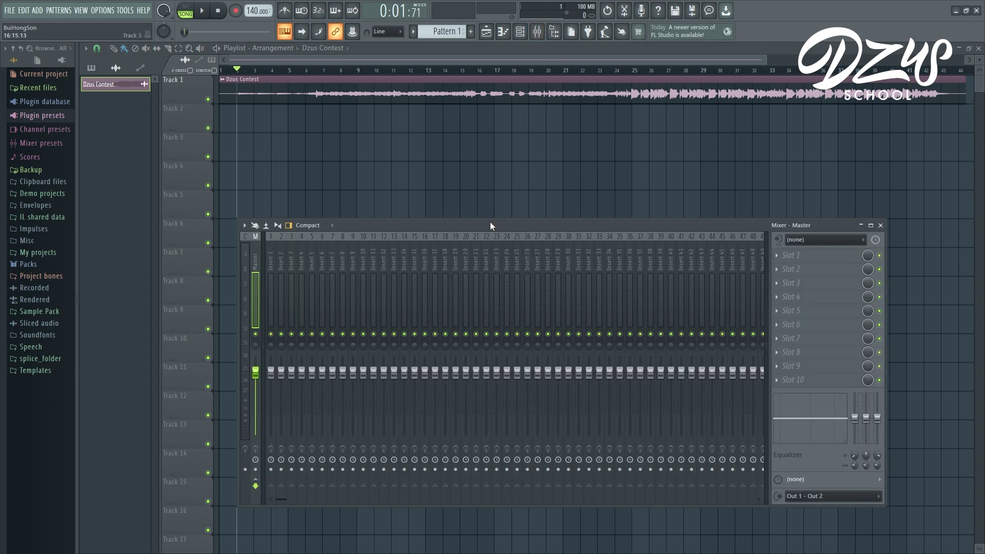
left_click_drag(491, 221, 543, 221)
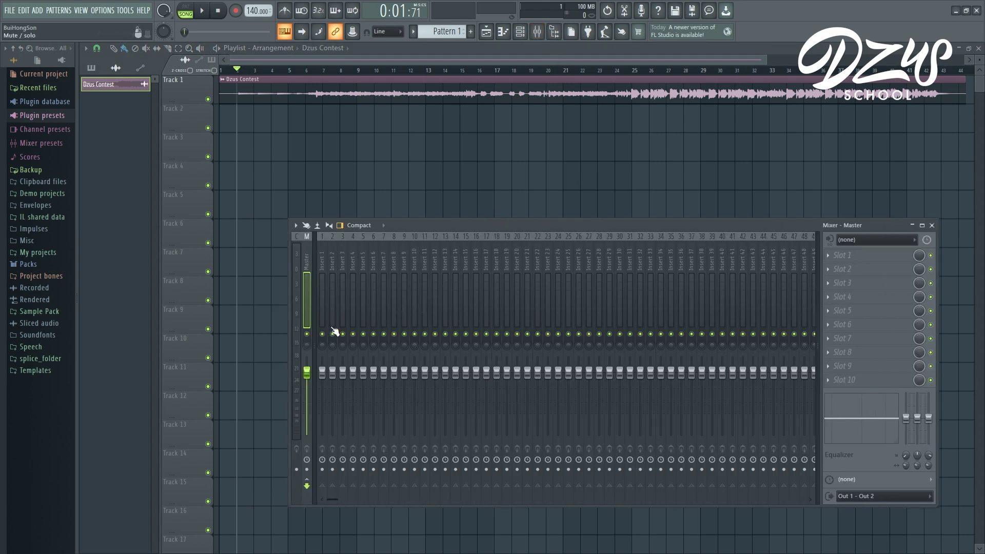
left_click_drag(436, 227, 466, 220)
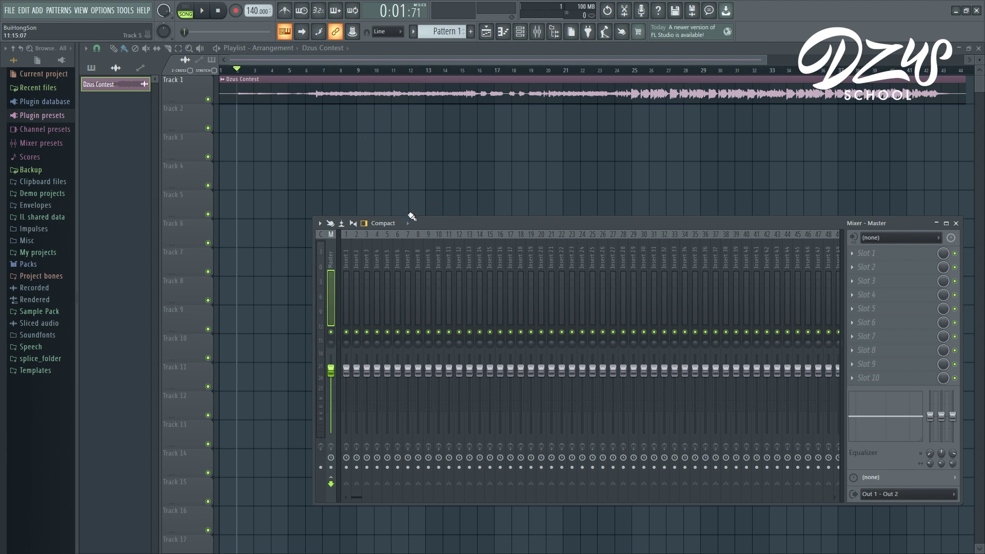
left_click_drag(429, 224, 410, 223)
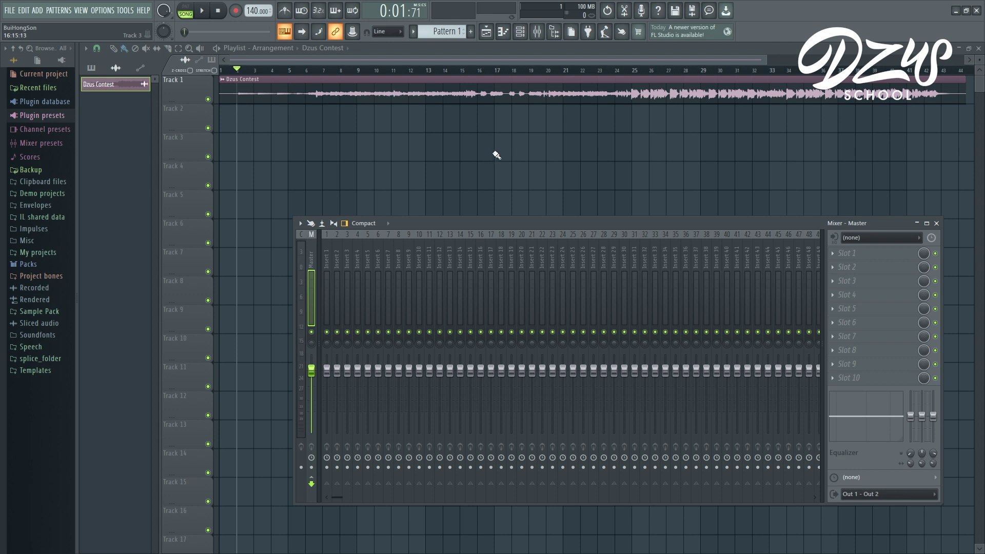
left_click_drag(691, 222, 687, 226)
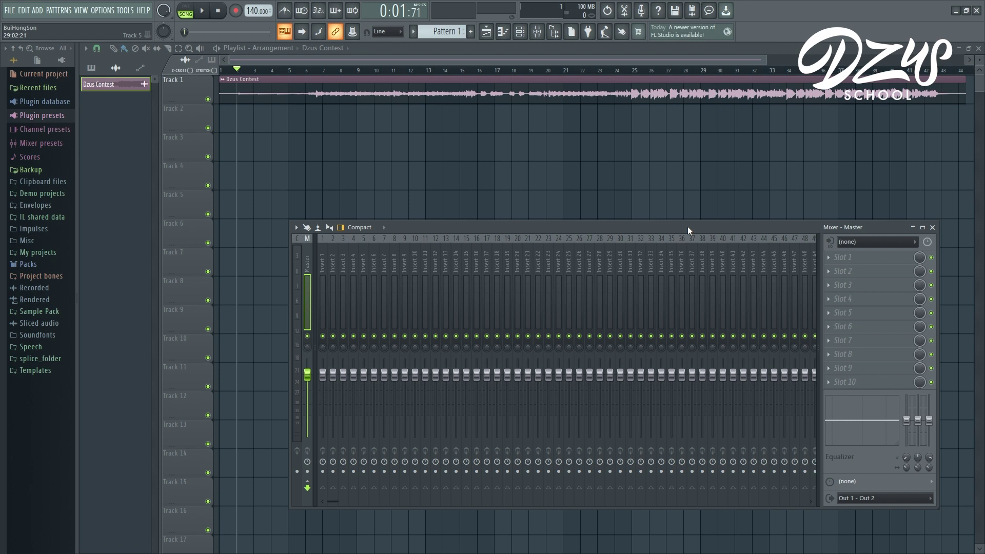
left_click(851, 259)
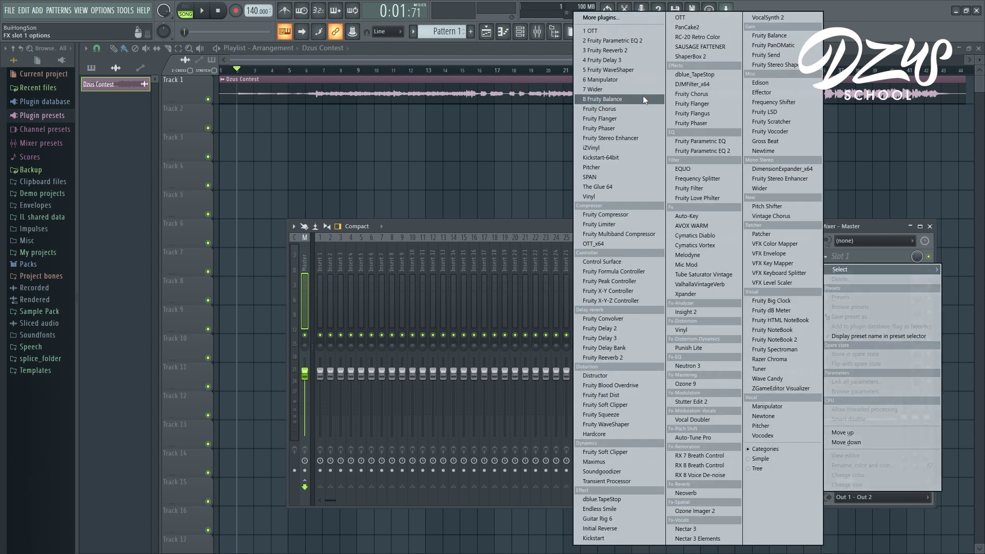
left_click(639, 40)
left_click_drag(368, 136, 718, 204)
left_click(779, 190)
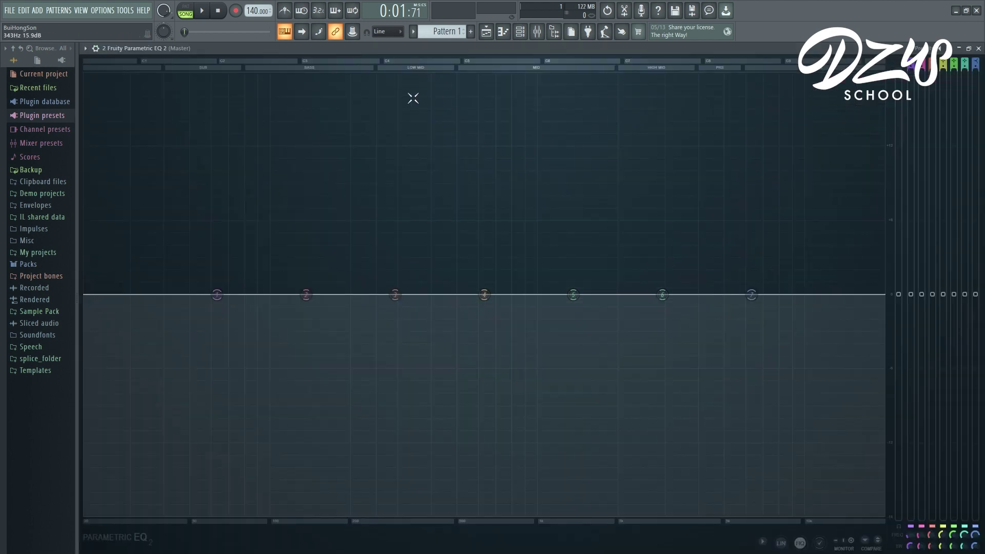
double_click(431, 50)
left_click_drag(560, 189, 580, 189)
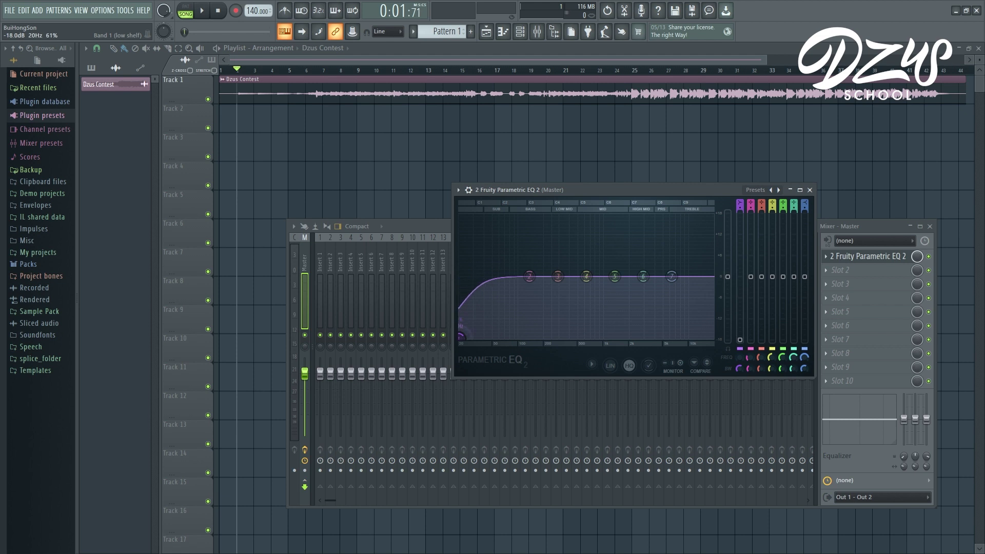
Step: Turn EQ band 1 into a Steep 8 high-pass filter at the lowest frequencies and adjust its bandwidth to smooth the cutoff
right_click(461, 339)
mouse_move(476, 365)
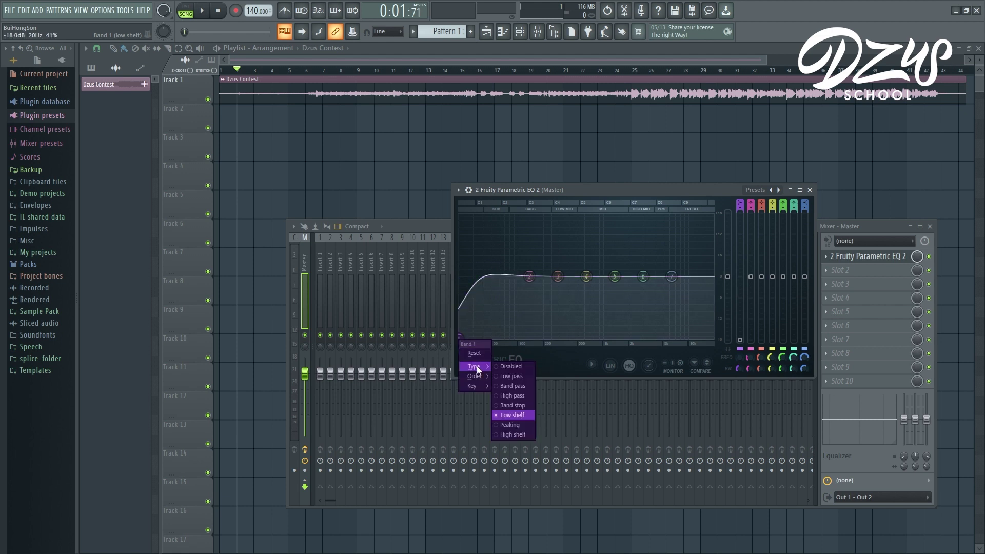
left_click(513, 395)
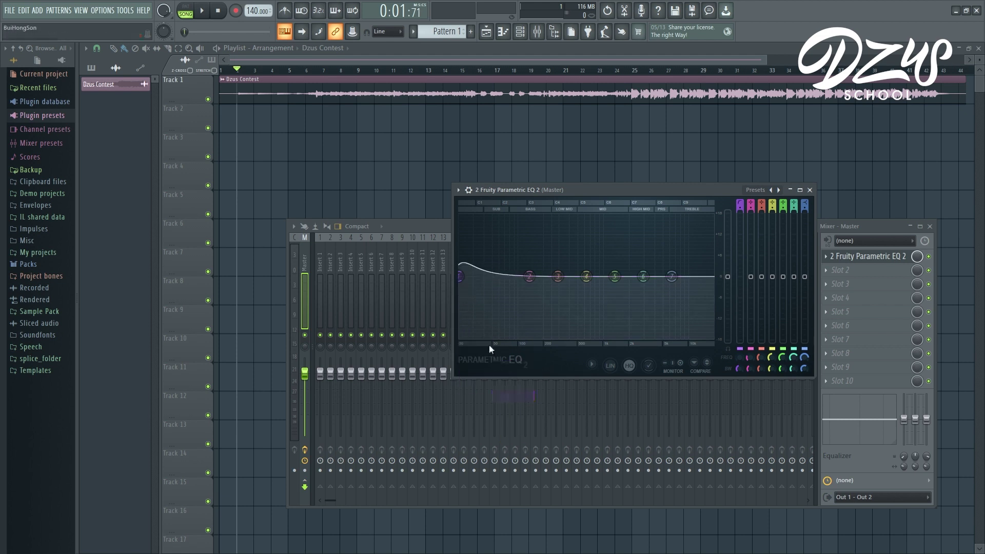
right_click(472, 279)
mouse_move(496, 309)
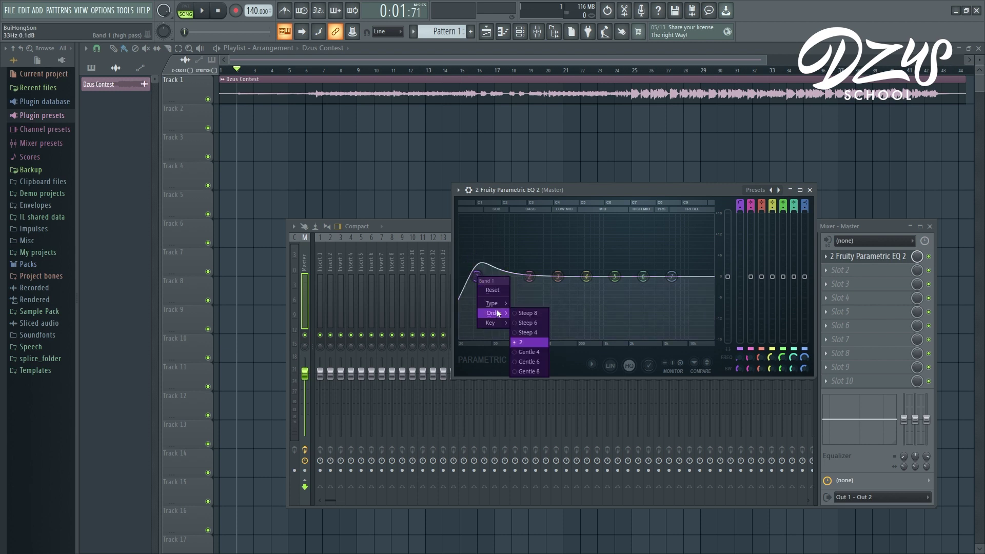
left_click(539, 315)
scroll(475, 281, "up", 3)
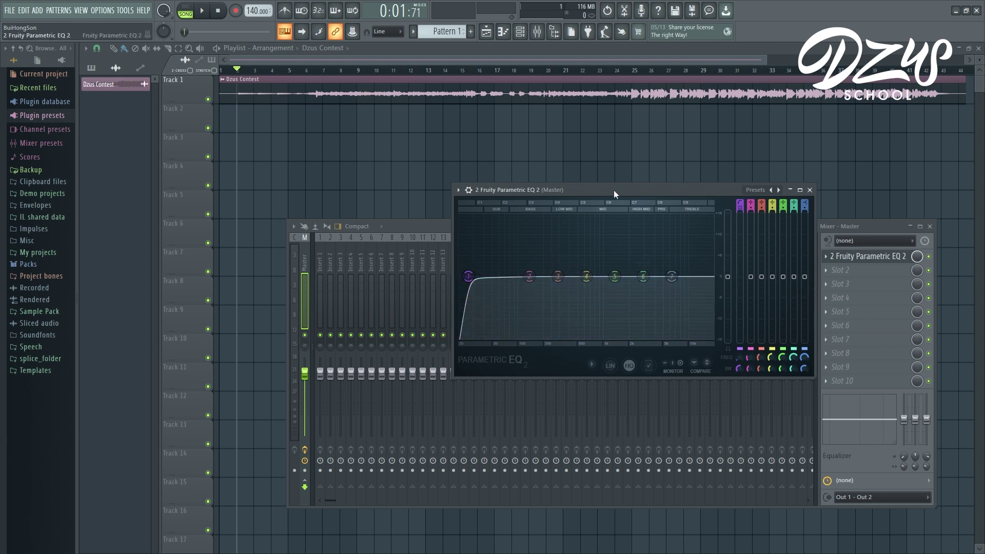
Step: Play the Dzus Contest clip from about bar 24 to listen to the high-pass filter's effect
left_click_drag(636, 188, 535, 199)
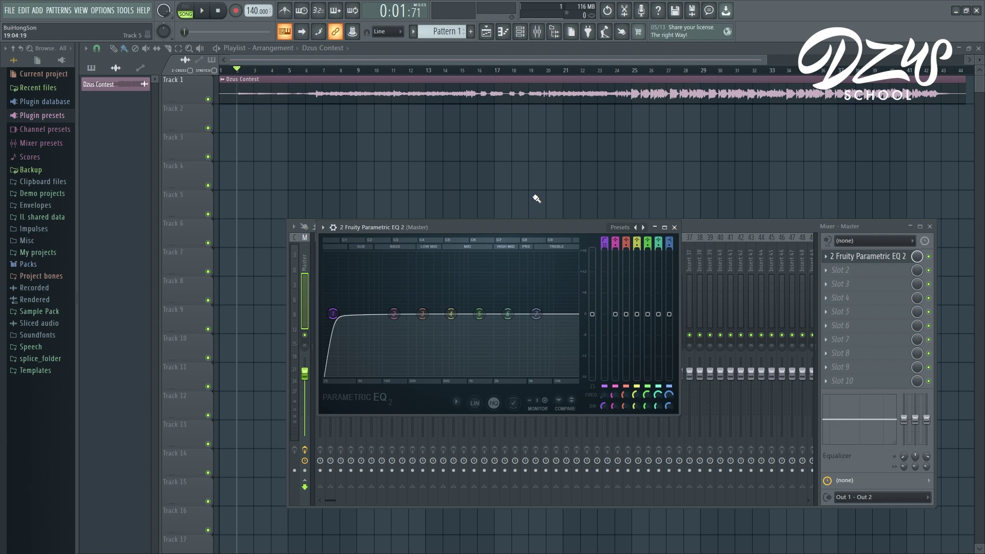
scroll(536, 199, "down", 2)
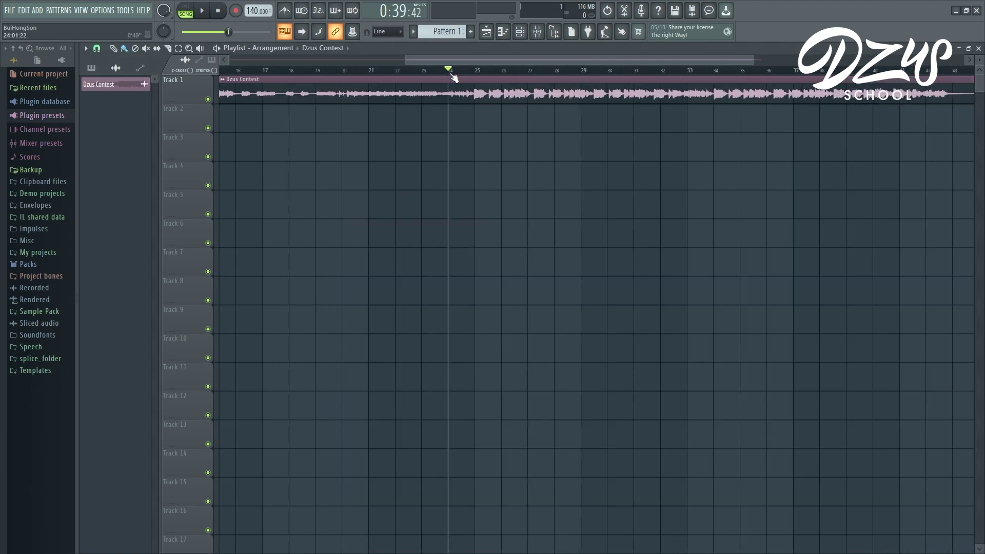
key("space")
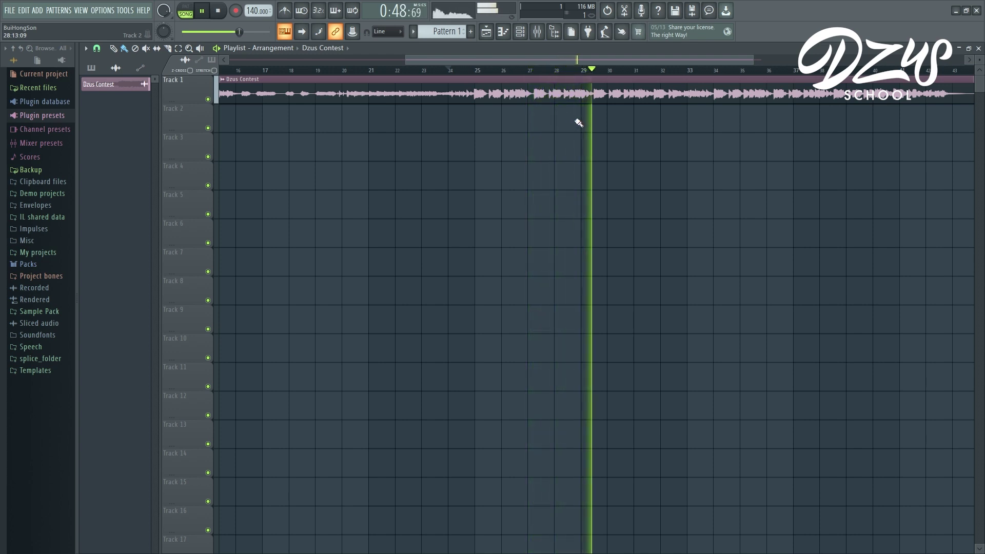
key("space")
Step: Reopen the Master channel's EQ at full size and boost band 4 slightly at 658 Hz while the track plays
left_click(536, 31)
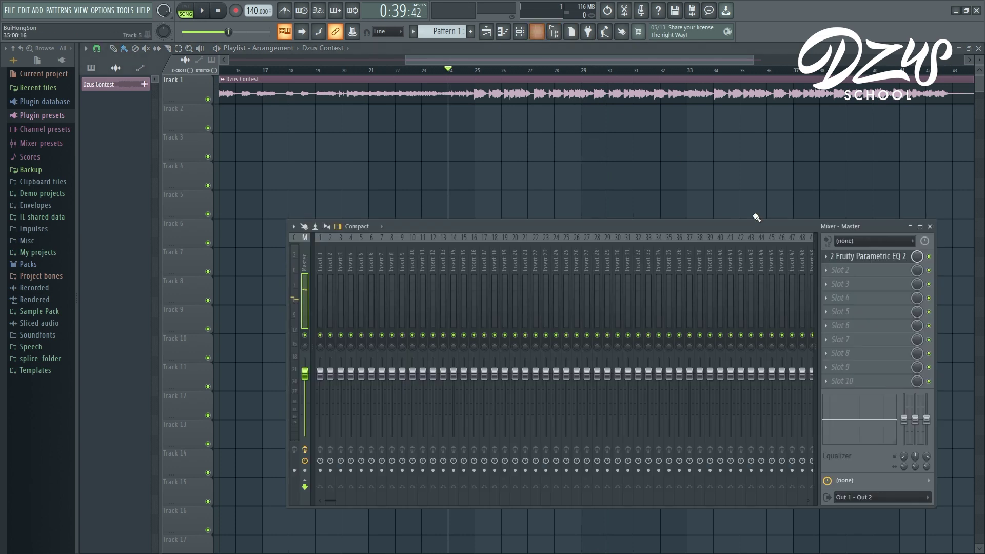
left_click(882, 256)
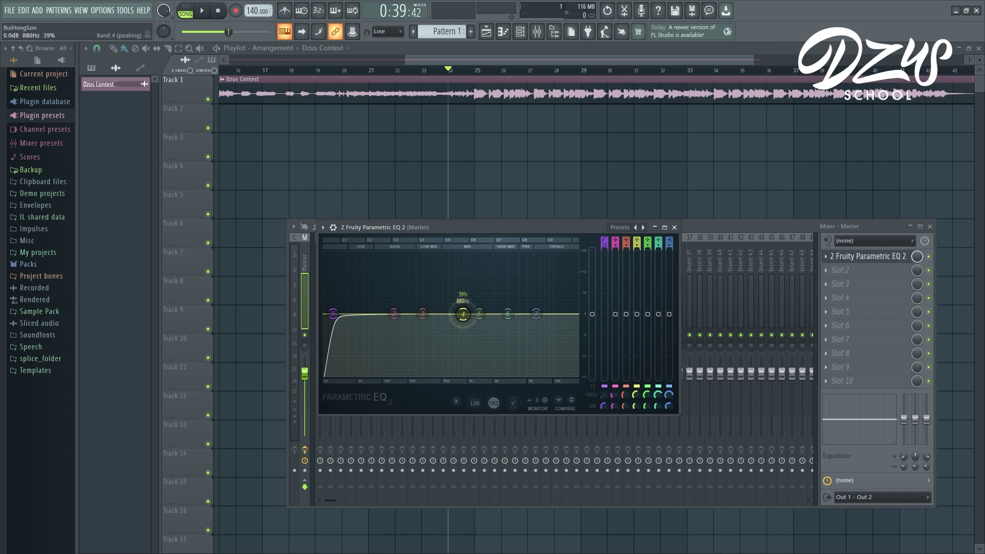
double_click(530, 227)
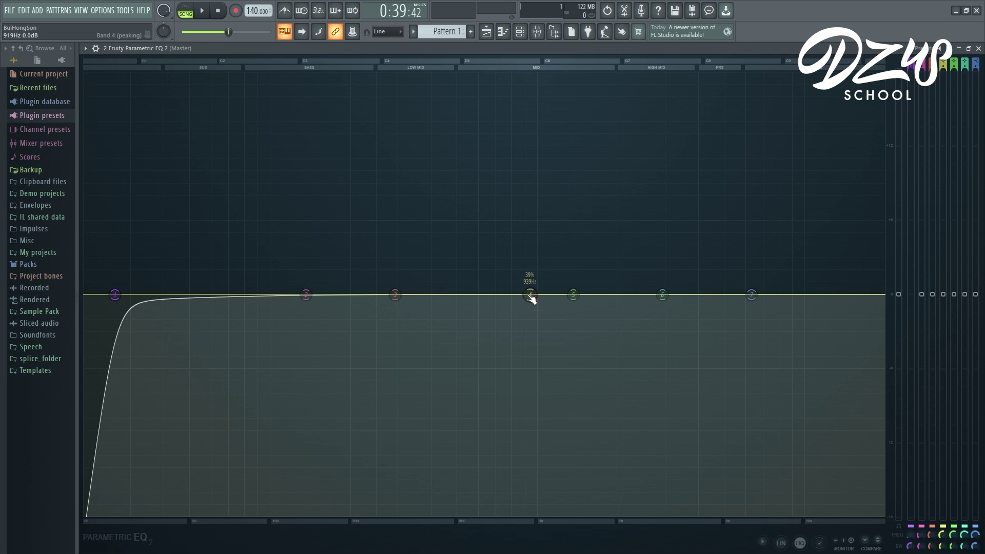
left_click_drag(530, 294, 449, 271)
key("space")
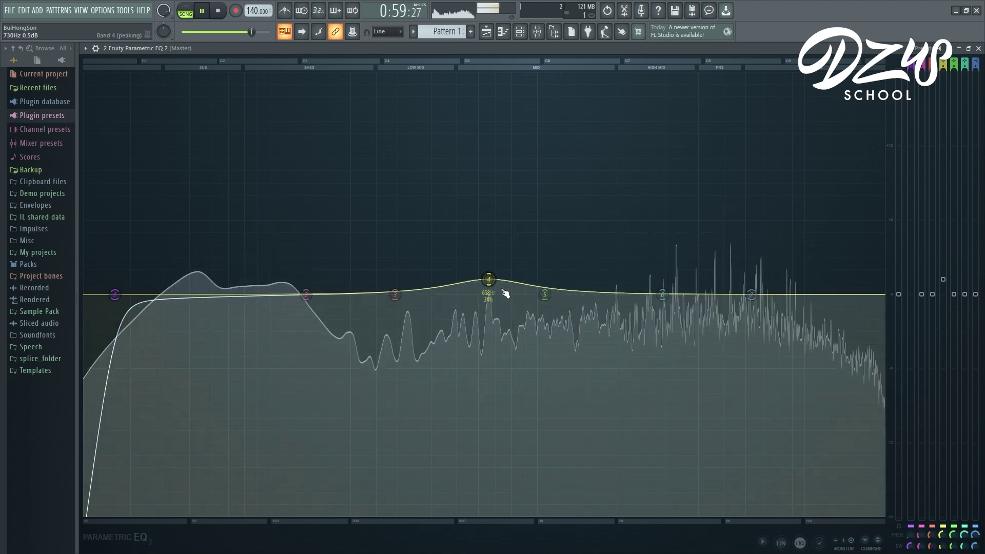
Step: Boost EQ band 3 slightly in the low mids and make a slight, narrow cut with band 6 in the high mids
left_click_drag(395, 294, 422, 295)
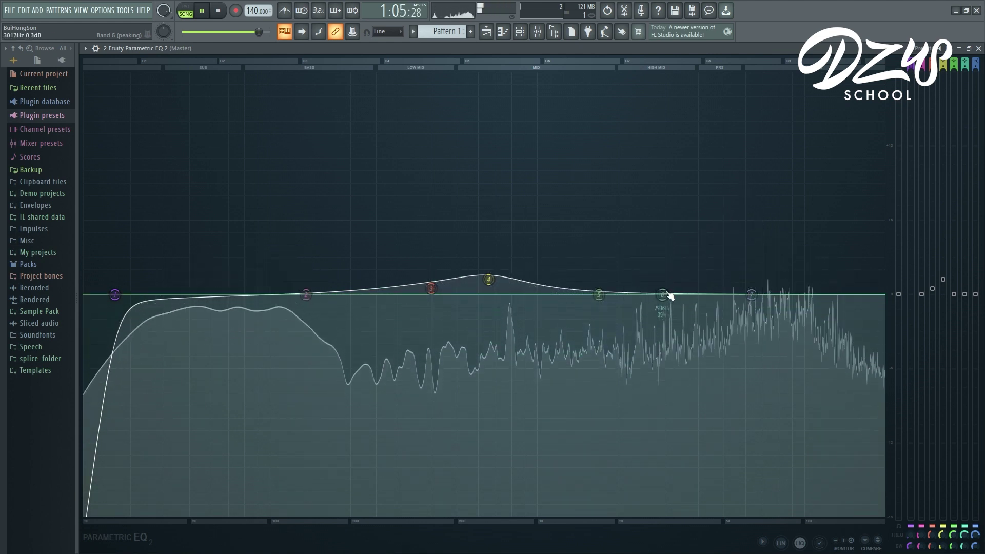
left_click_drag(661, 295, 690, 300)
scroll(690, 300, "down", 10)
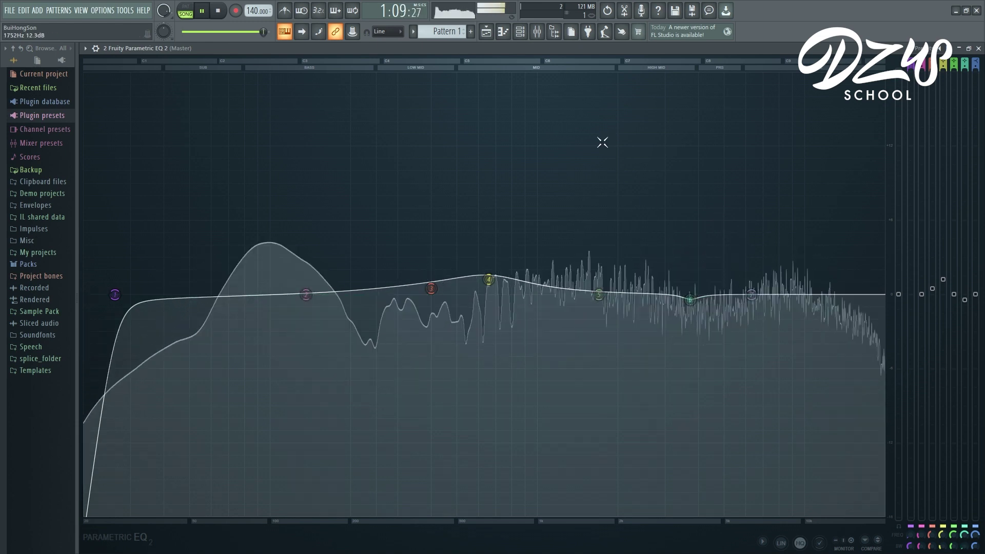
left_click(537, 31)
left_click(538, 31)
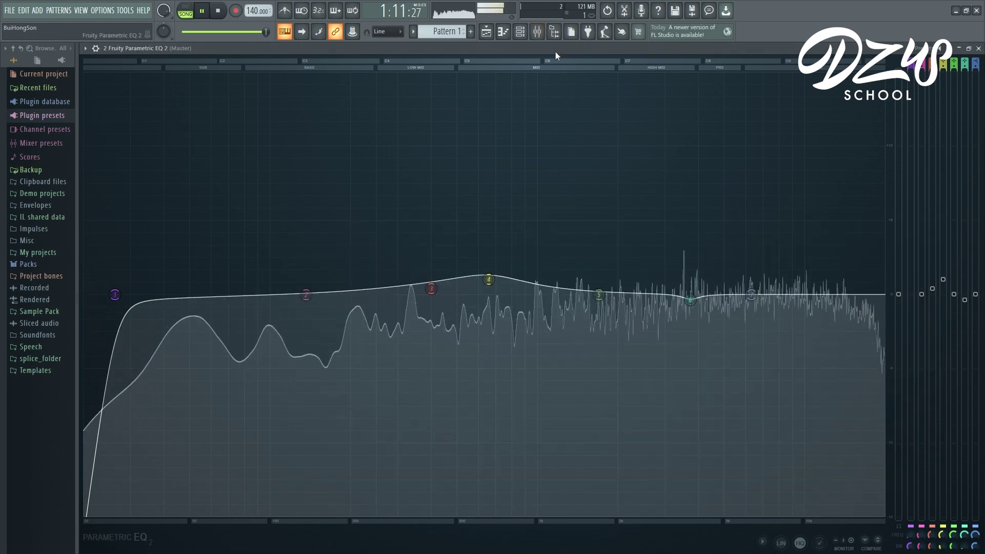
double_click(555, 51)
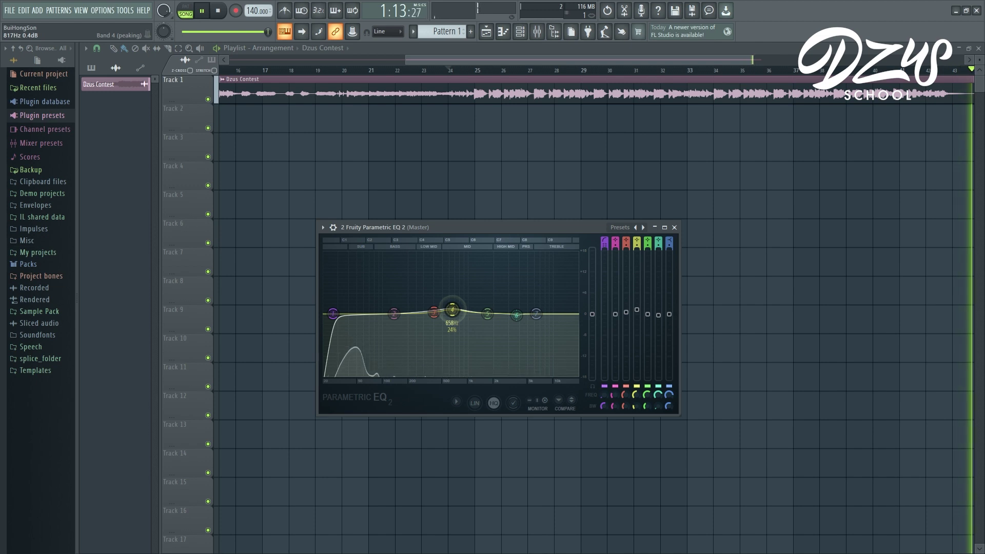
key("space")
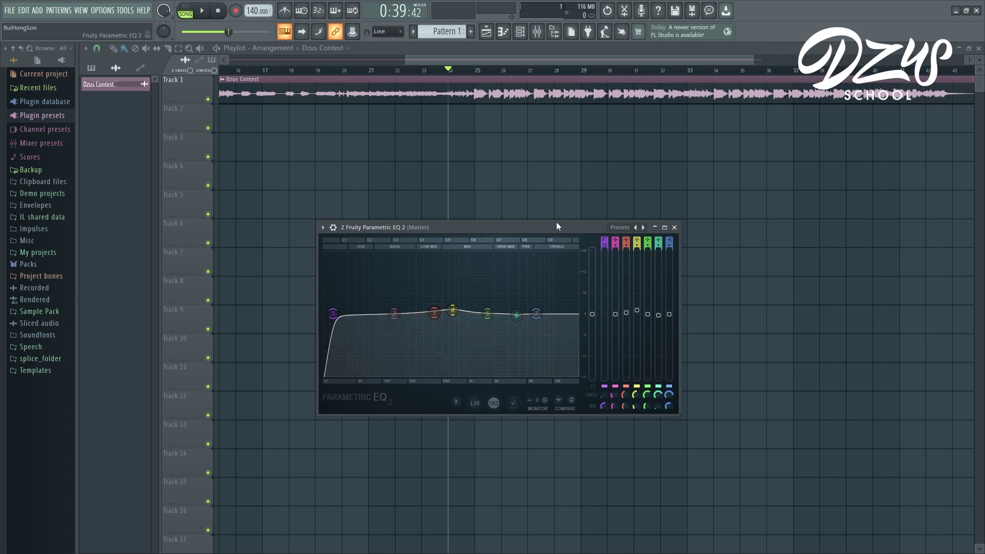
Step: Close the EQ, show the mixer and play the Dzus Contest clip from about bar 24 to judge the EQ
left_click_drag(556, 226, 604, 202)
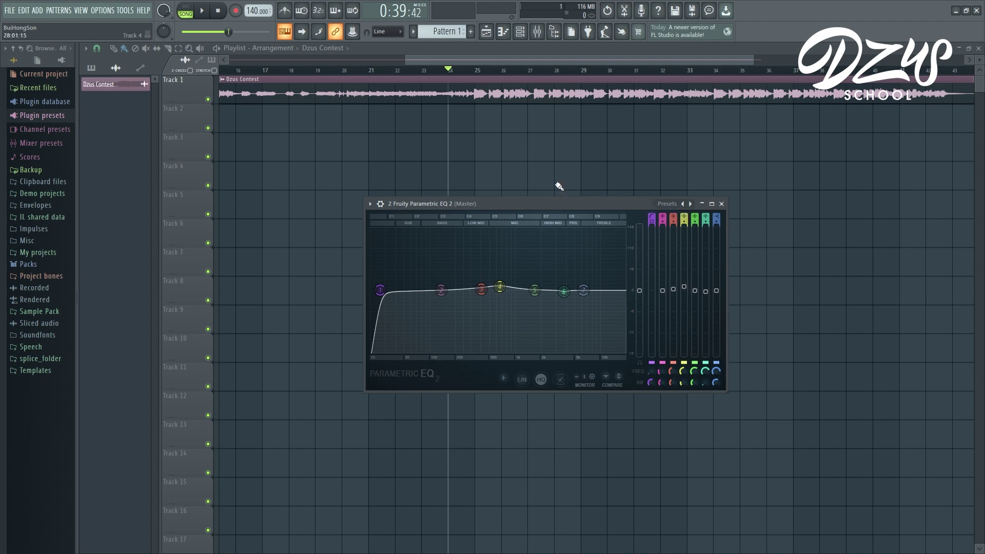
key("F12")
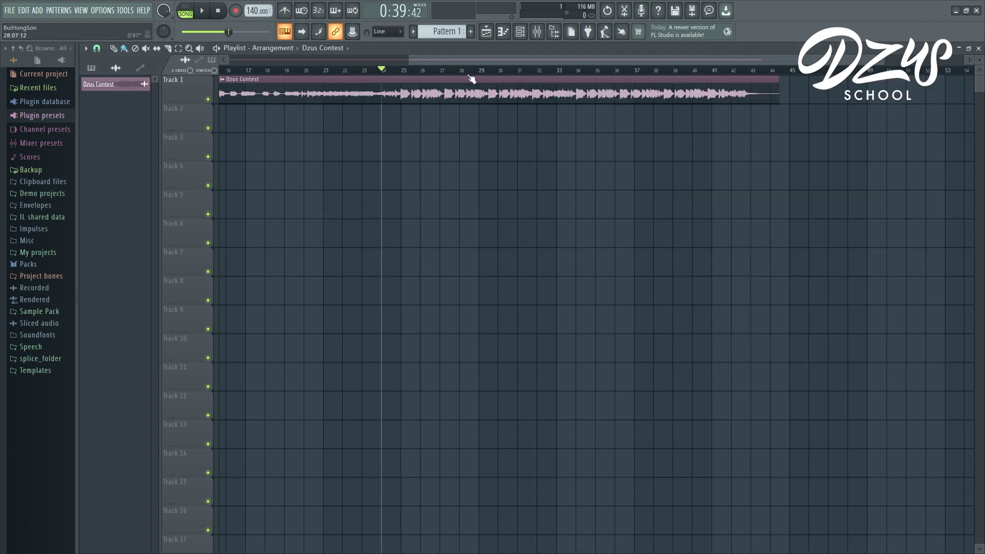
scroll(544, 129, "down", 2)
left_click(537, 32)
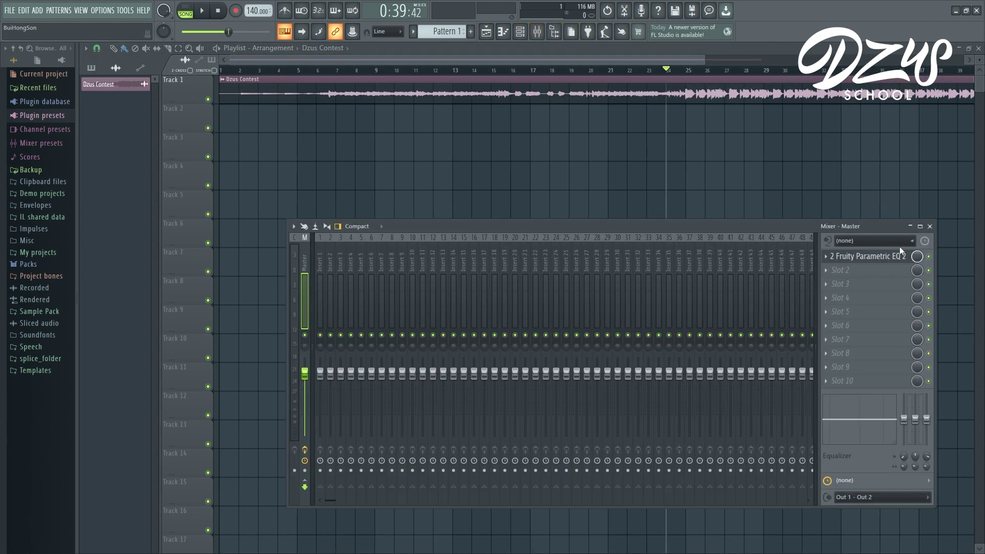
key("space")
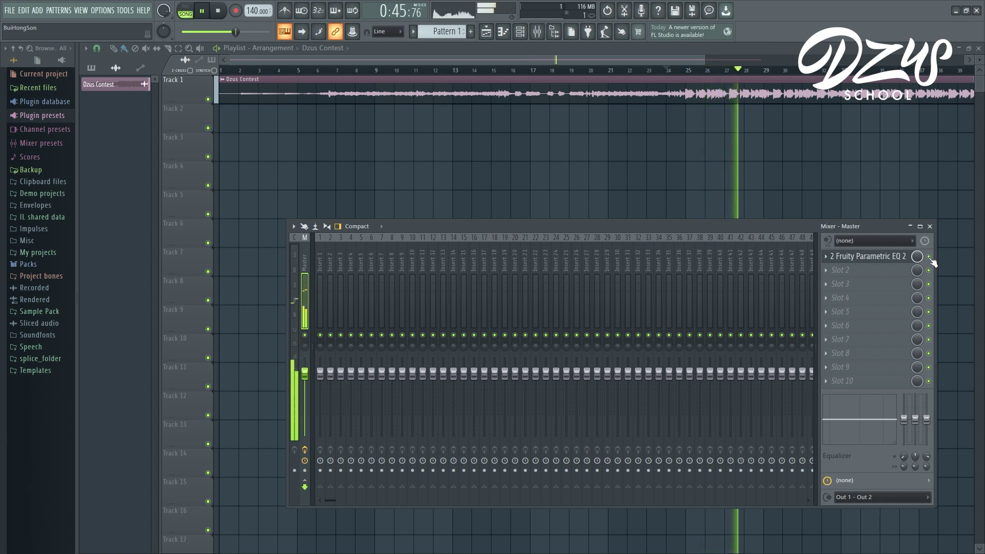
Step: Reopen the Master EQ during playback, cut band 2 slightly in the bass and move band 6's slight cut to 4472 Hz
left_click(872, 256)
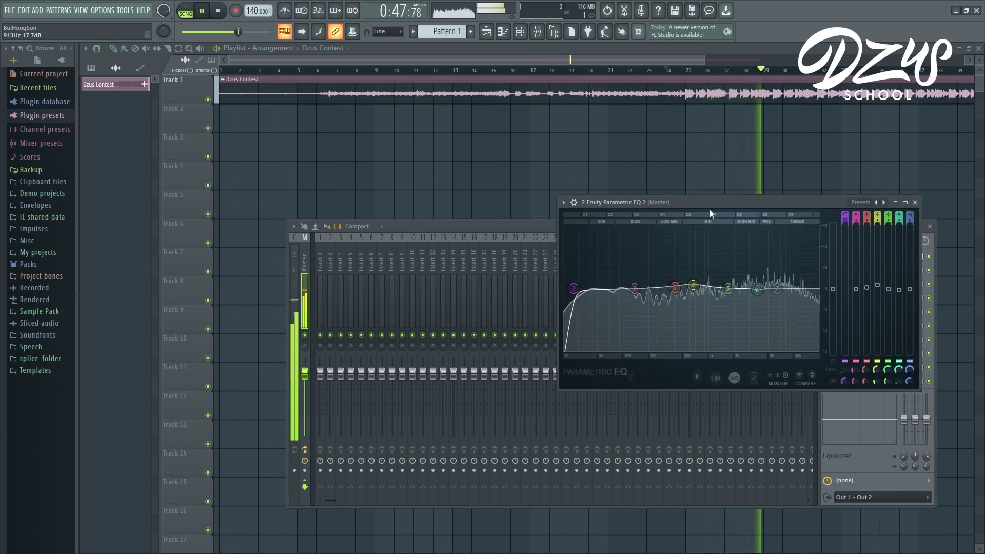
left_click_drag(713, 203, 646, 203)
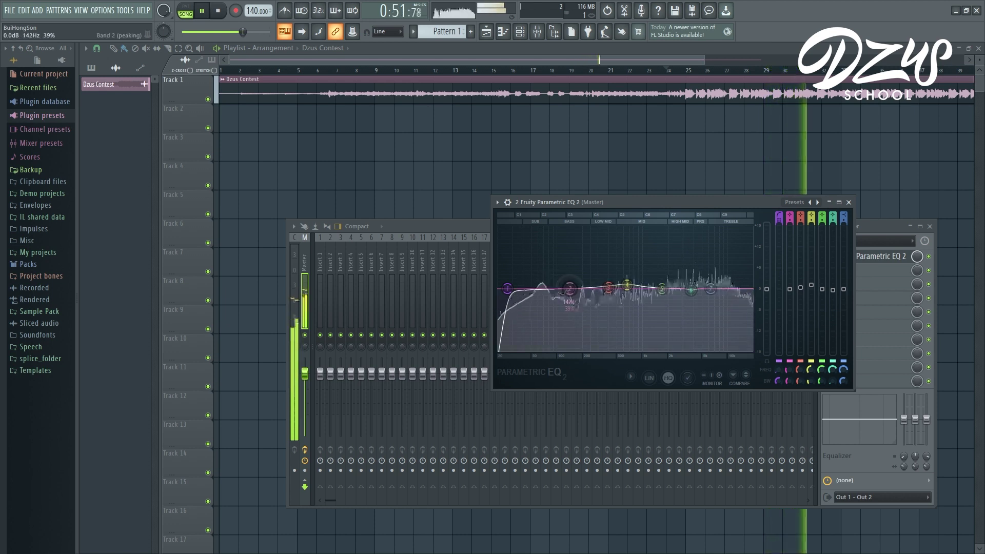
left_click_drag(617, 299, 613, 294)
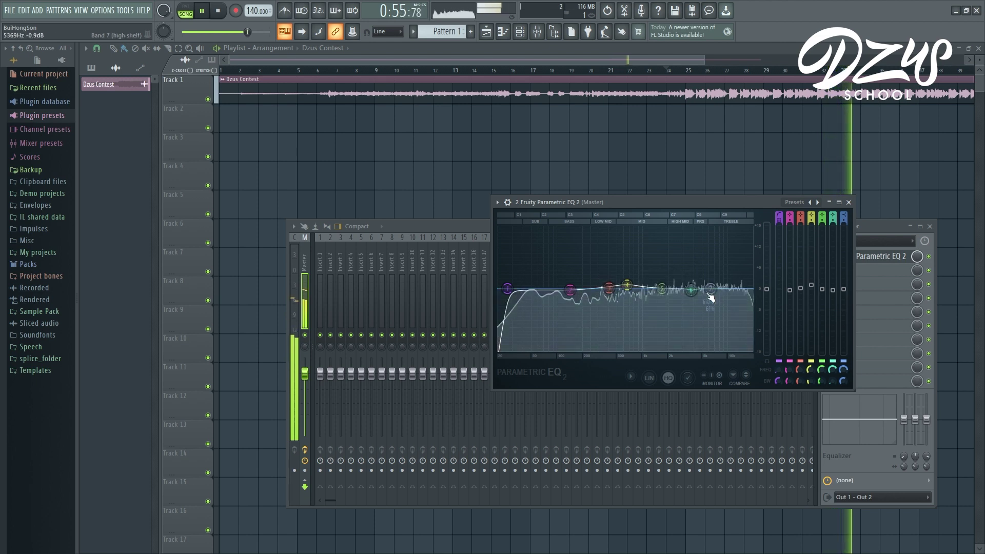
left_click_drag(690, 290, 699, 294)
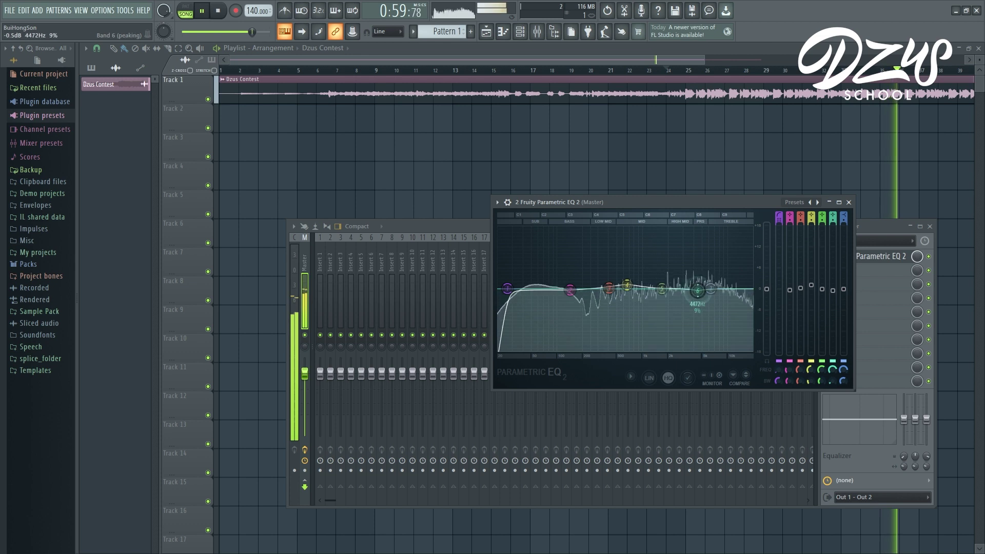
left_click(849, 202)
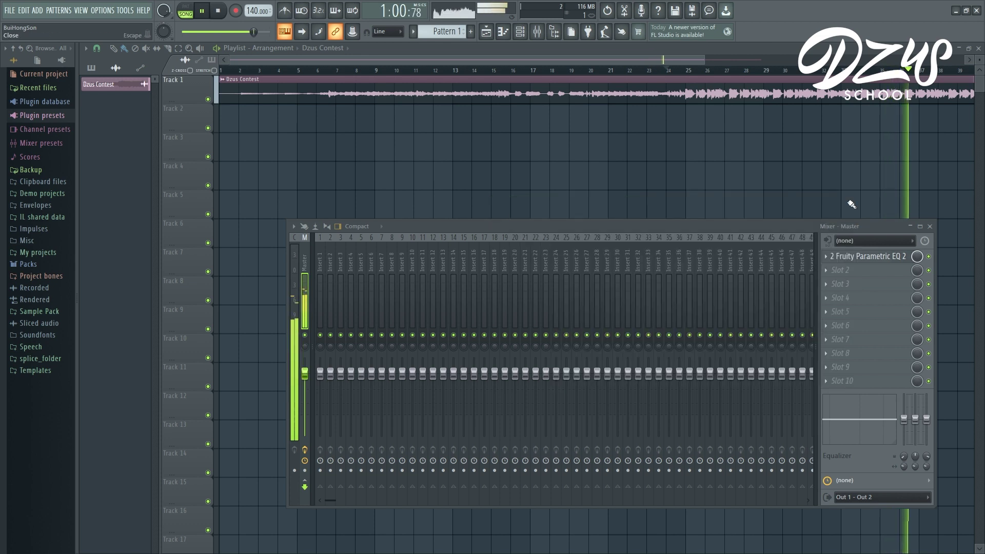
Step: Bypass and re-enable the Master EQ to compare the sound, and stop playback
left_click(929, 256)
left_click(928, 256)
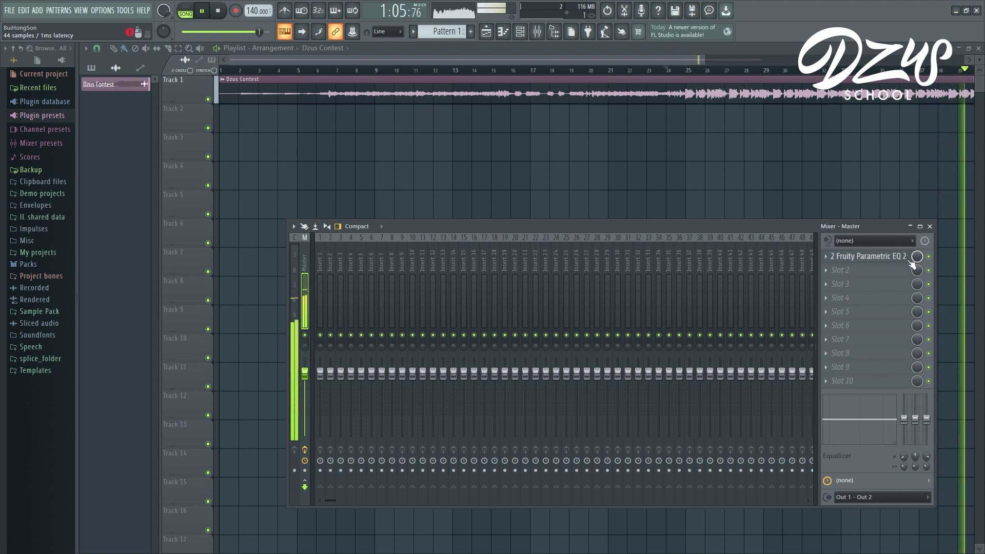
key("space")
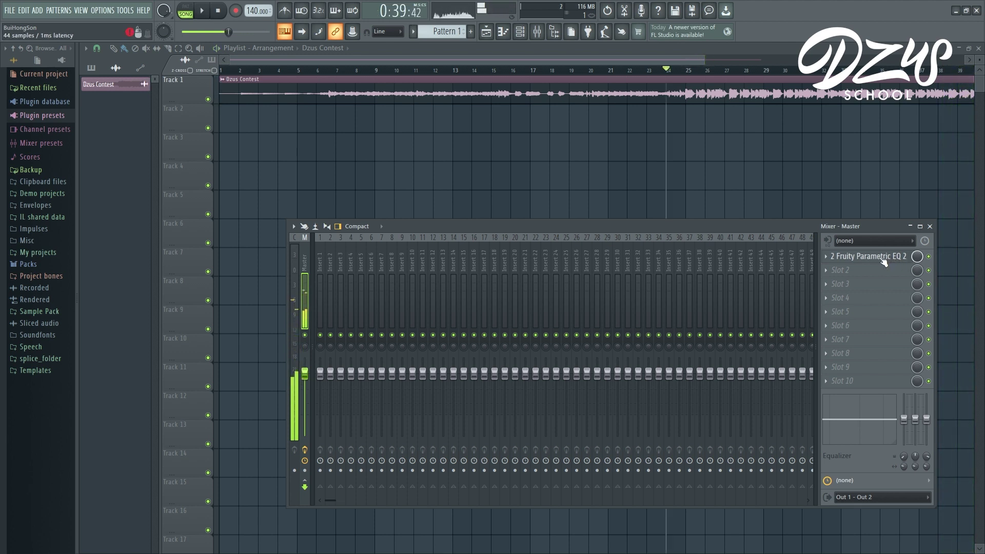
Step: Reopen the Master EQ at full size and boost band 5 slightly at 2907 Hz with a 19% bandwidth
left_click(872, 257)
mouse_move(661, 301)
left_mouse_down()
mouse_move(670, 288)
mouse_move(654, 286)
left_mouse_up()
double_click(751, 202)
scroll(665, 285, "down", 3)
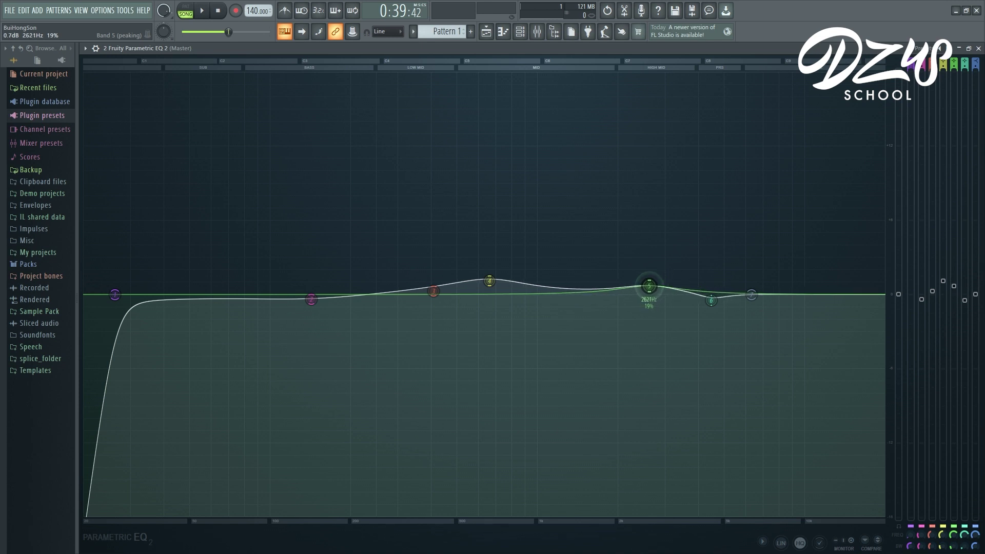
left_click_drag(649, 286, 661, 283)
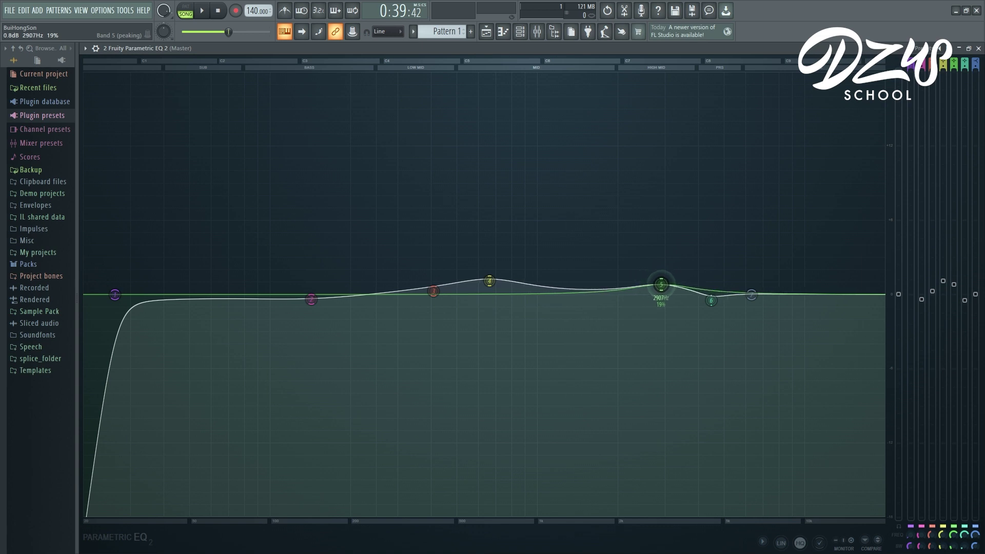
Step: Fine-tune the boost of EQ band 5 while the track plays, and bring up the mixer to check the EQ
key("space")
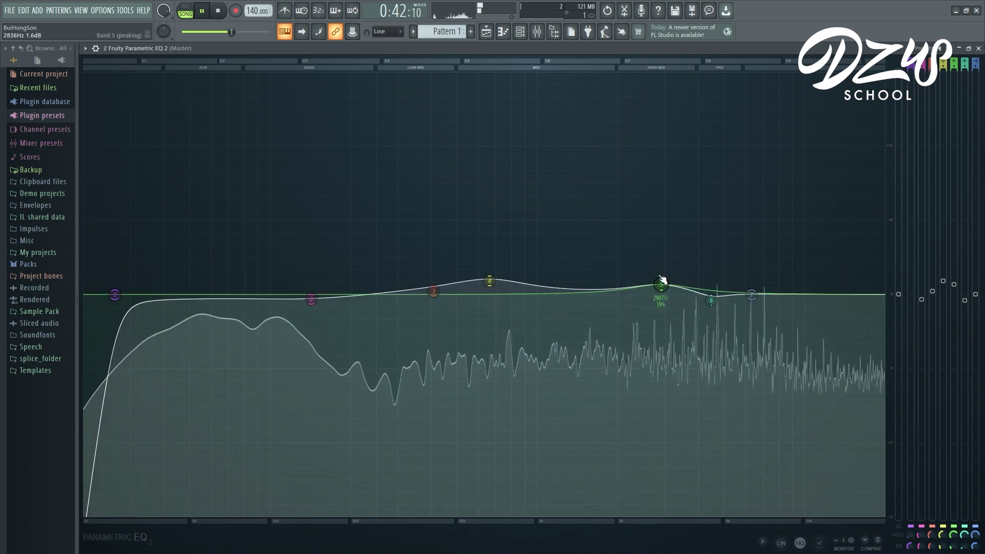
left_click_drag(661, 283, 660, 286)
key("F9")
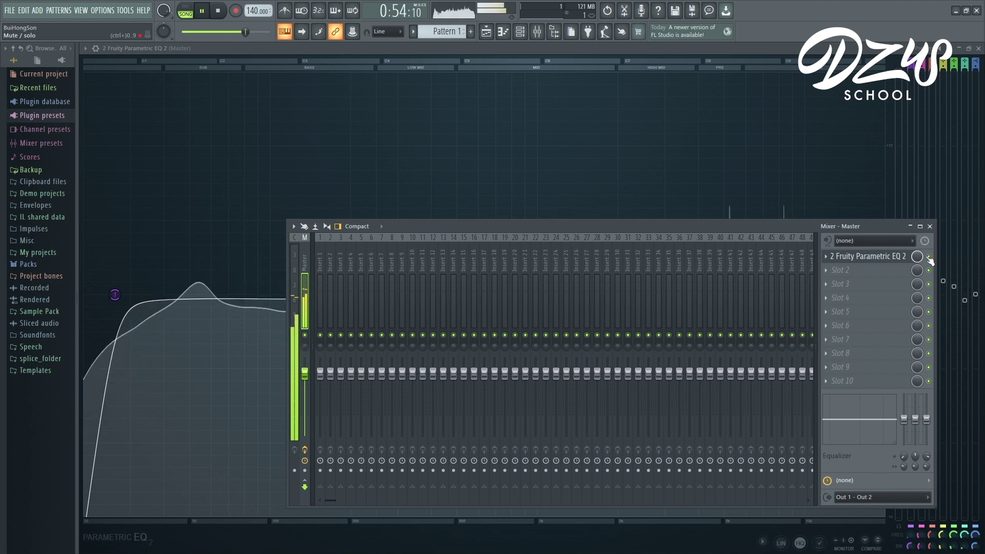
key("space")
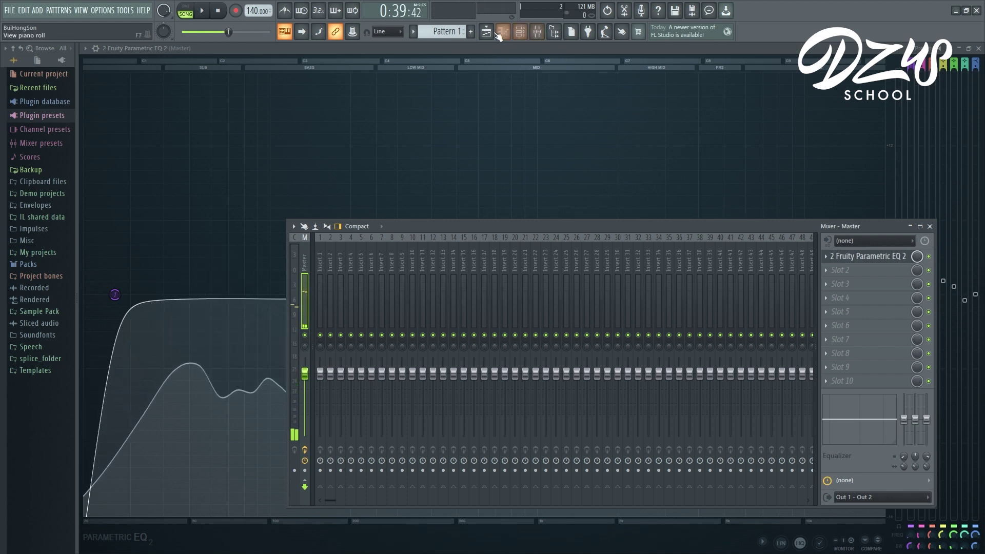
Step: Load the OTT multiband compressor into slot 2 of the Master channel
left_click(480, 32)
scroll(613, 154, "down", 3)
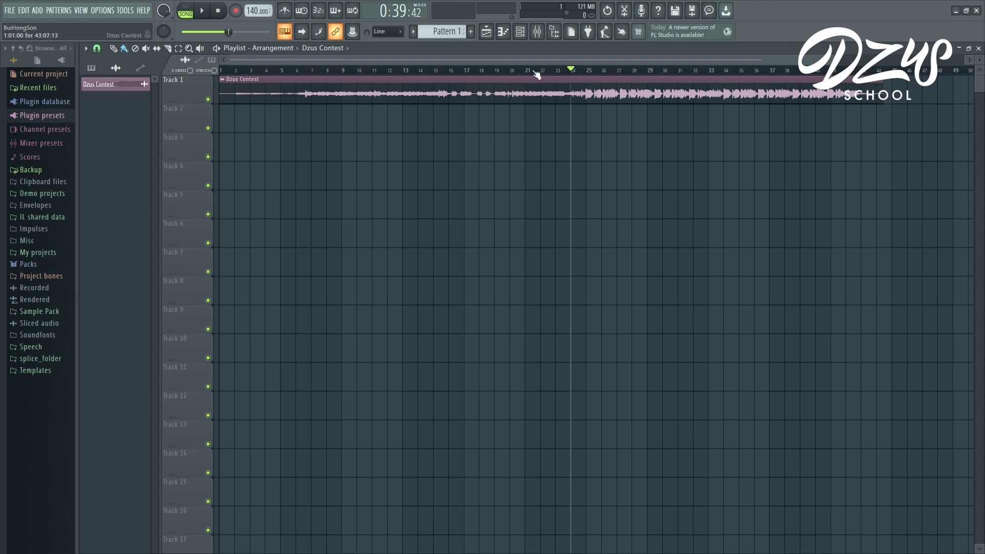
left_click(537, 32)
left_click(851, 270)
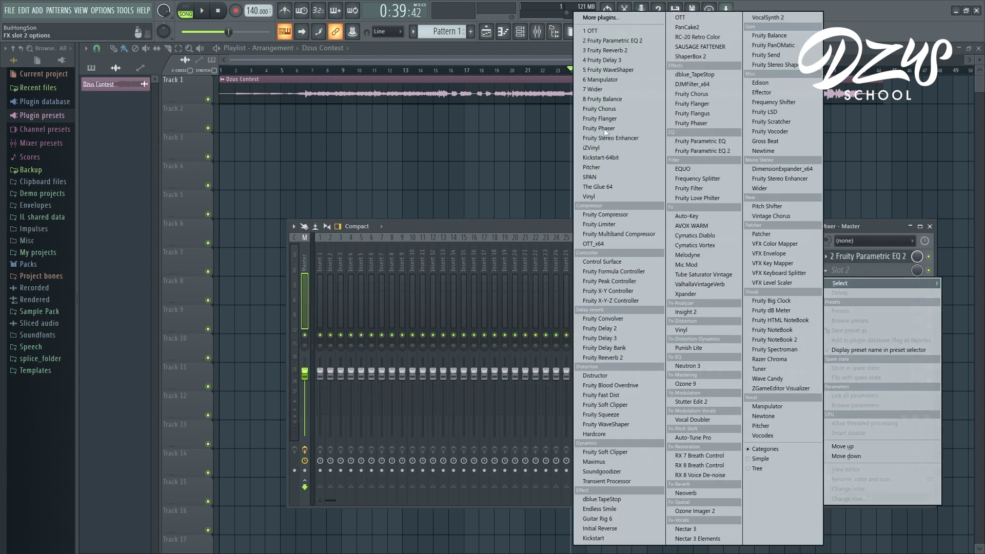
left_click(609, 33)
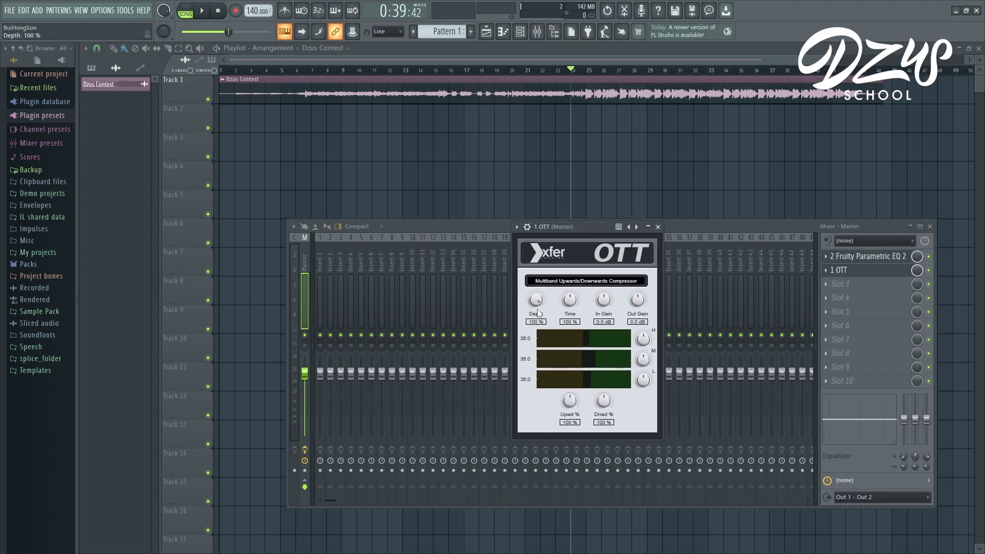
Step: Set OTT's Depth to 0 % and place its window over the mixer
left_click_drag(583, 228, 629, 199)
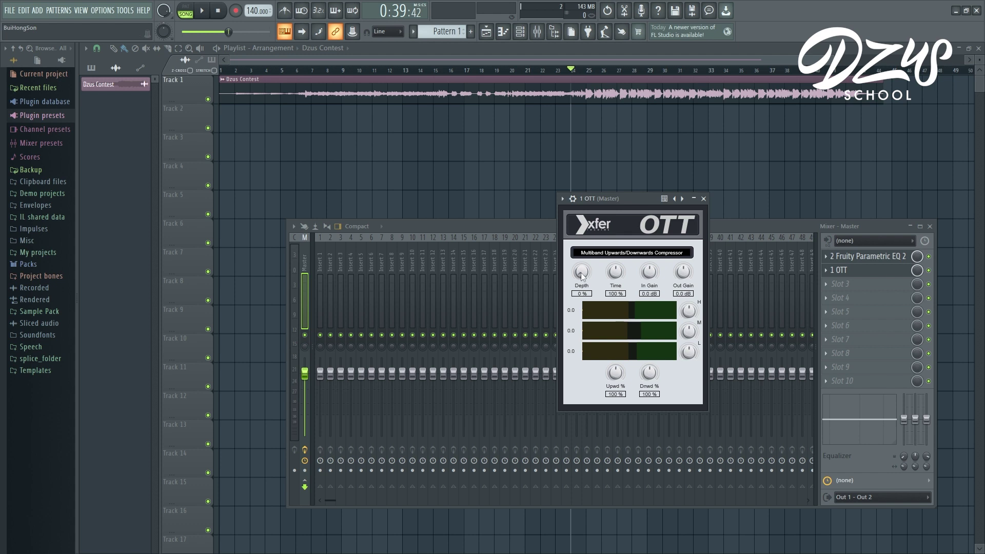
key("ctrl+s")
scroll(585, 276, "up", 1)
scroll(585, 279, "down", 2)
left_click_drag(628, 200, 596, 203)
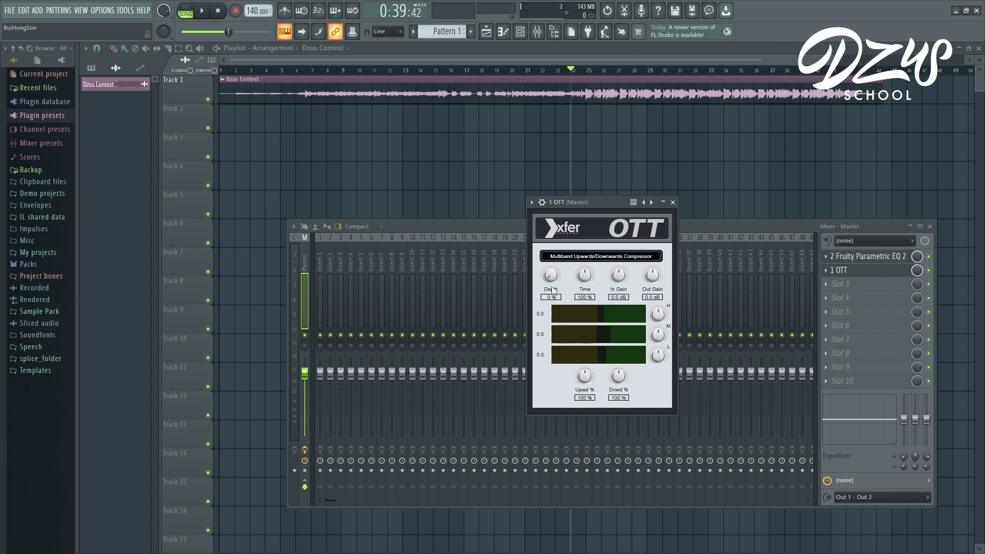
Step: Raise OTT's Depth to 86 % while playing the track to hear heavy compression, and stop playback
scroll(552, 280, "up", 1)
left_click_drag(553, 280, 557, 253)
key("space")
left_click(706, 226)
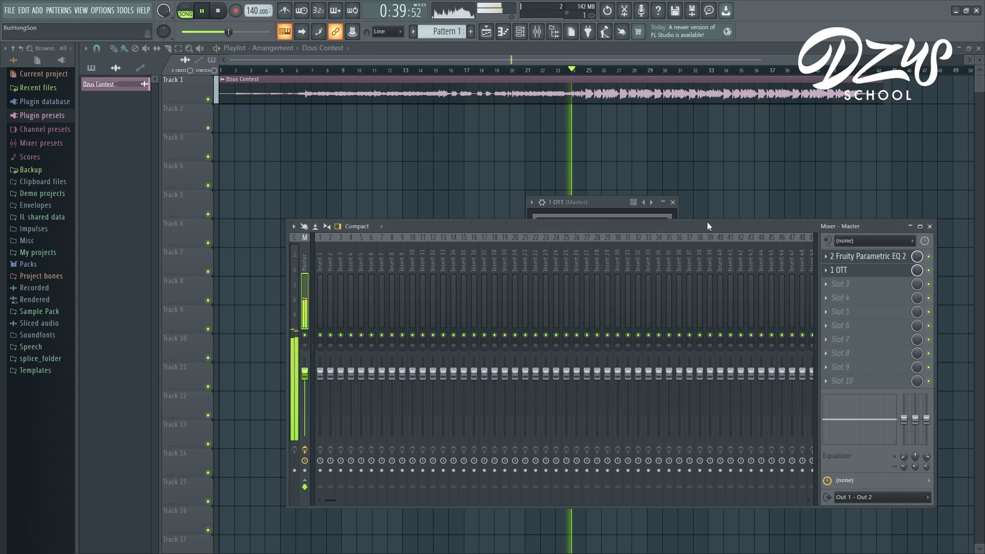
left_click(872, 270)
left_click_drag(549, 280, 560, 266)
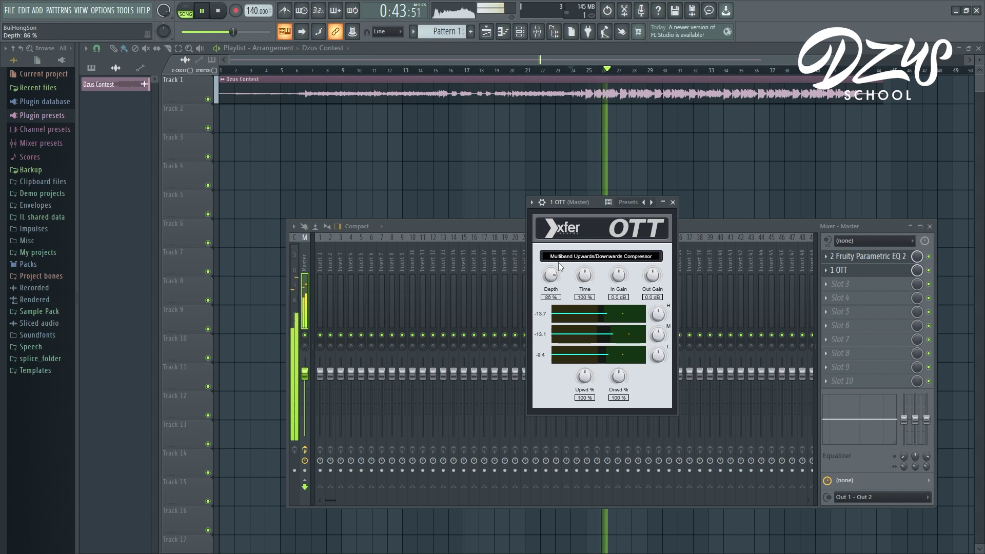
left_click(734, 229)
key("space")
left_click(889, 275)
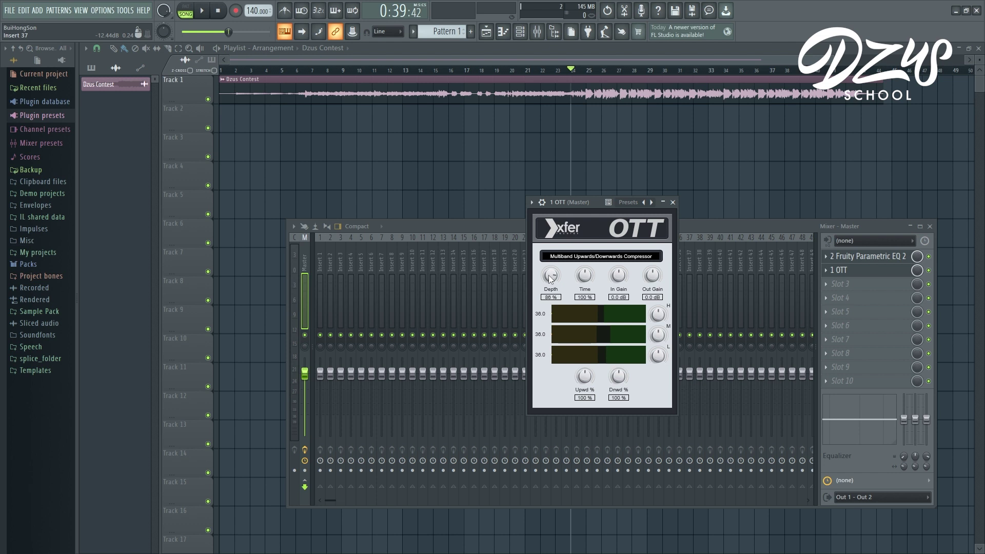
Step: Lower OTT's Depth to 10 % and play the track to hear the subtle compression
left_click_drag(550, 279, 538, 318)
left_click_drag(535, 317, 544, 319)
left_click_drag(553, 277, 554, 272)
left_click(867, 270)
key("space")
left_click(861, 273)
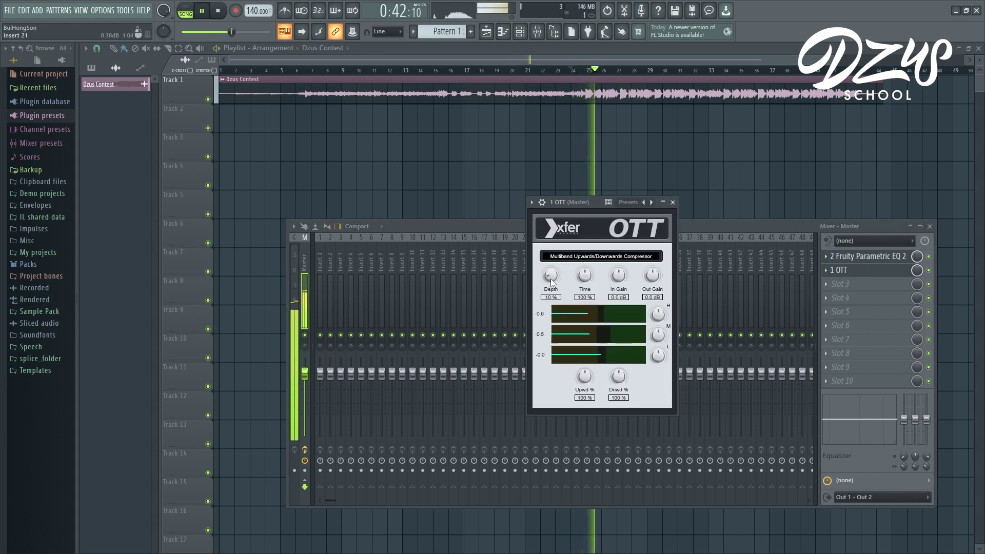
Step: Fine-tune OTT's Depth between 8 % and 10 % while the track plays, ending at 10 %
left_click_drag(552, 281, 552, 285)
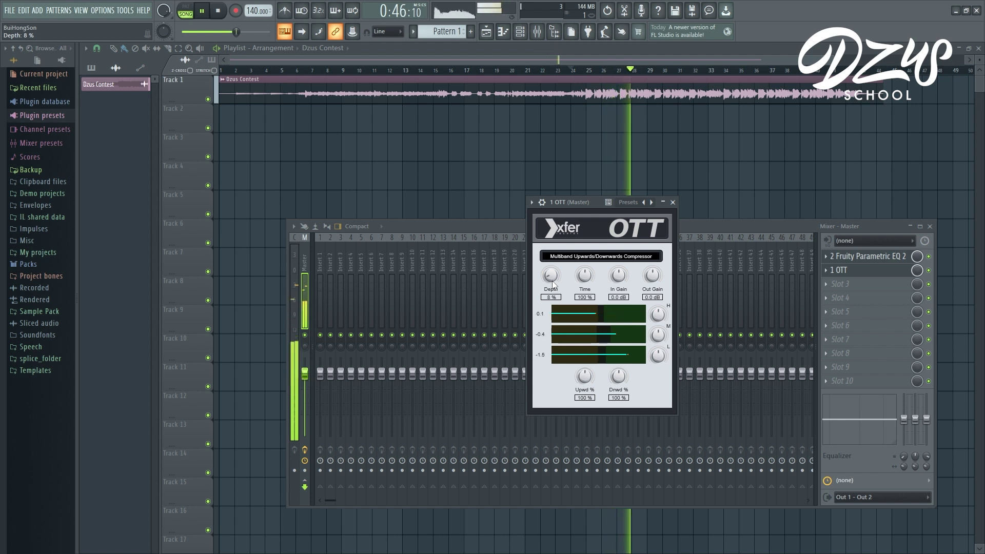
left_click(923, 267)
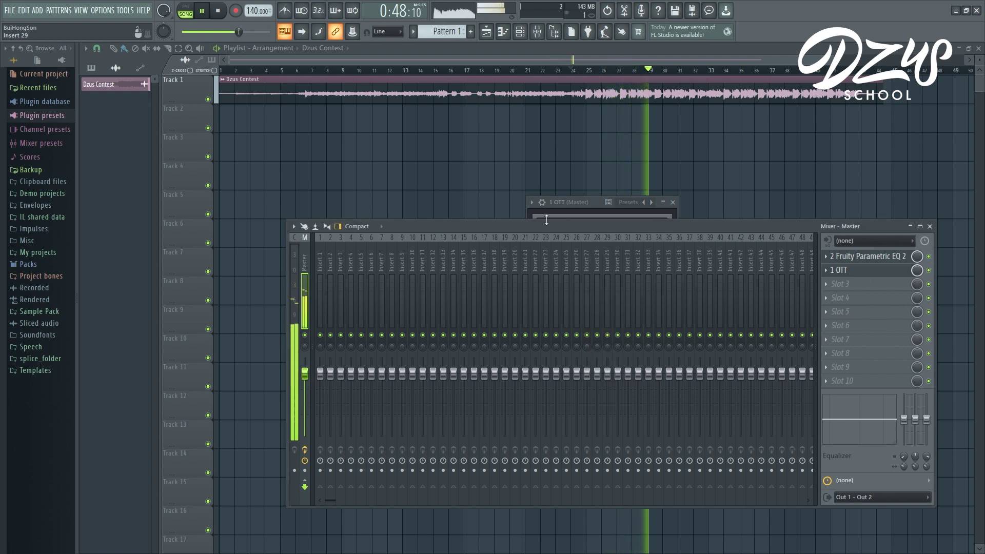
left_click(584, 203)
double_click(584, 203)
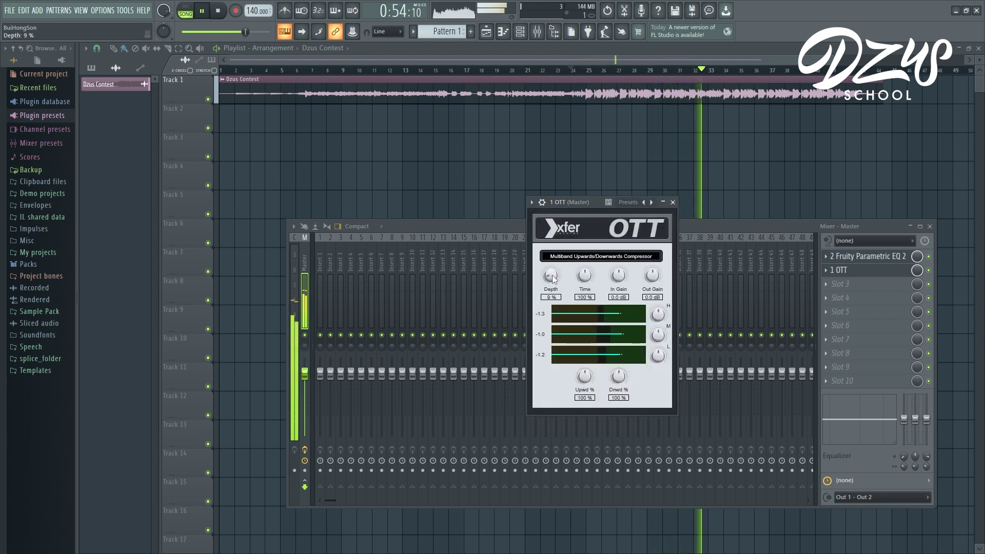
scroll(553, 278, "up", 1)
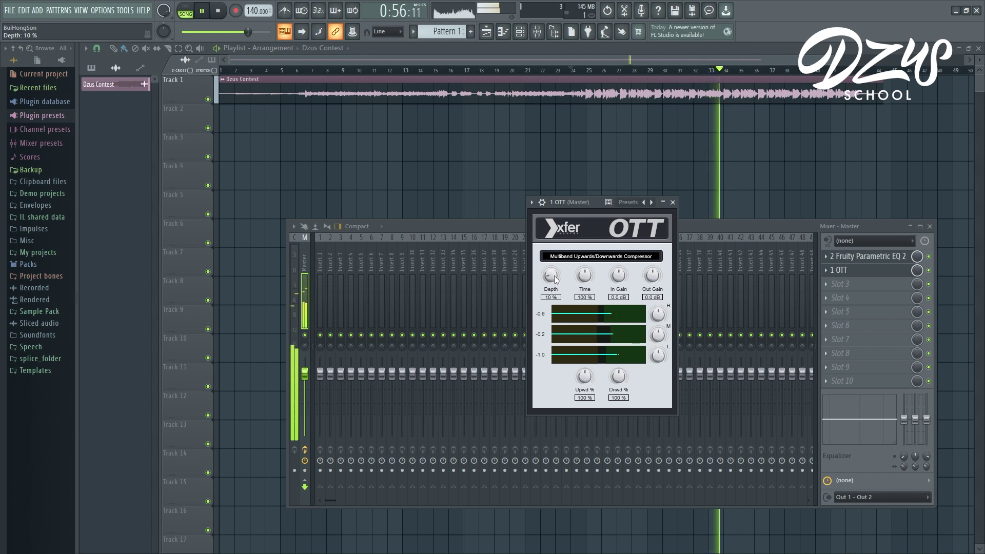
Step: Compare the track with and without OTT, set its Depth to 9 % and stop playback
left_click(928, 271)
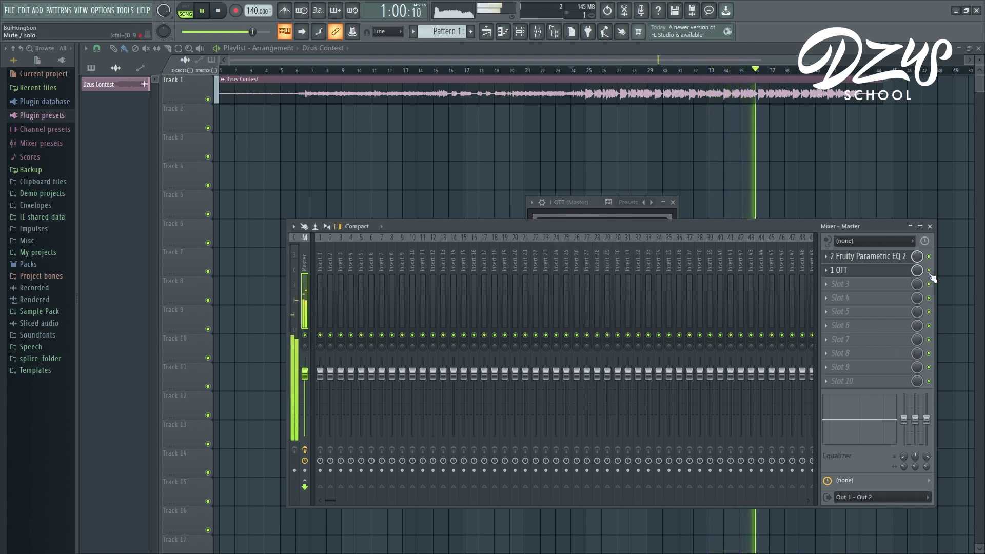
left_click(627, 214)
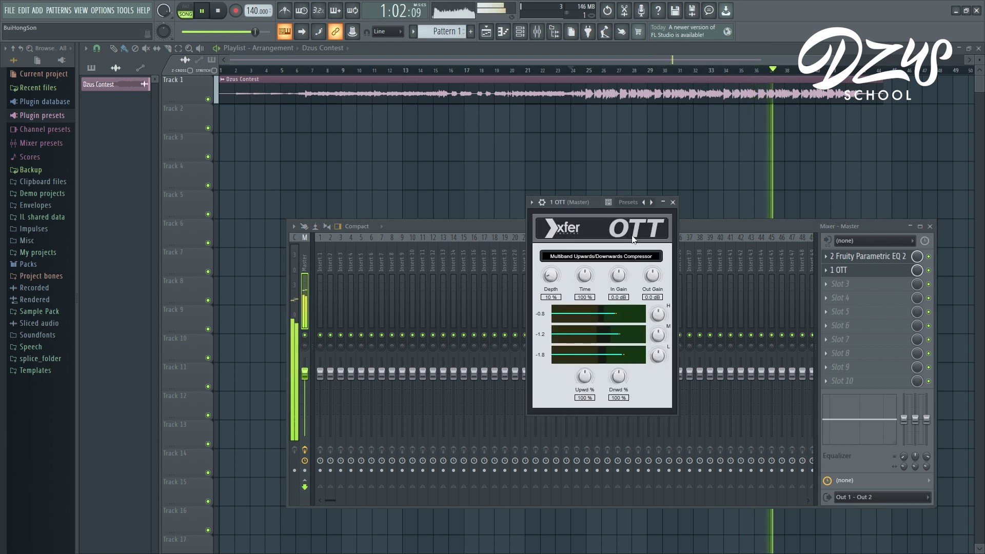
key("space")
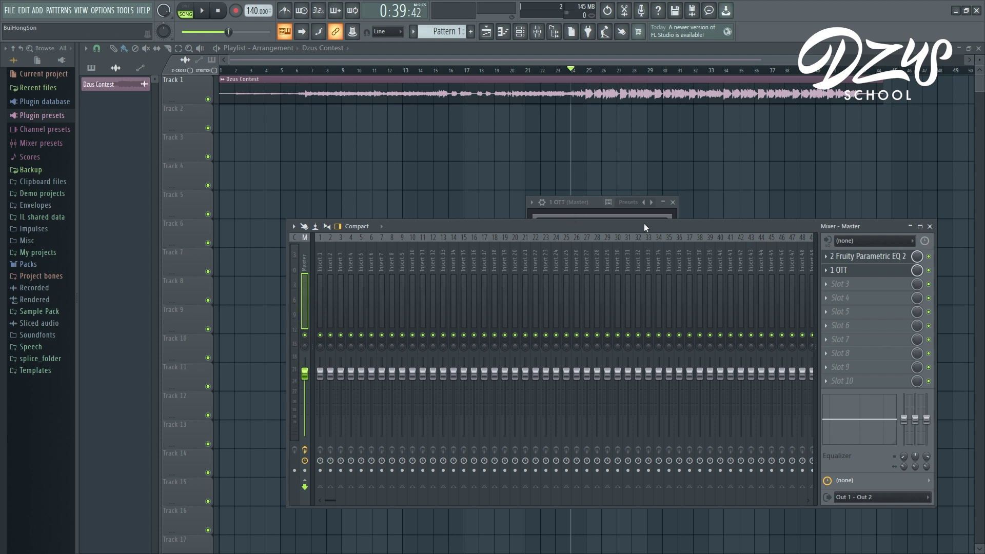
left_click(589, 207)
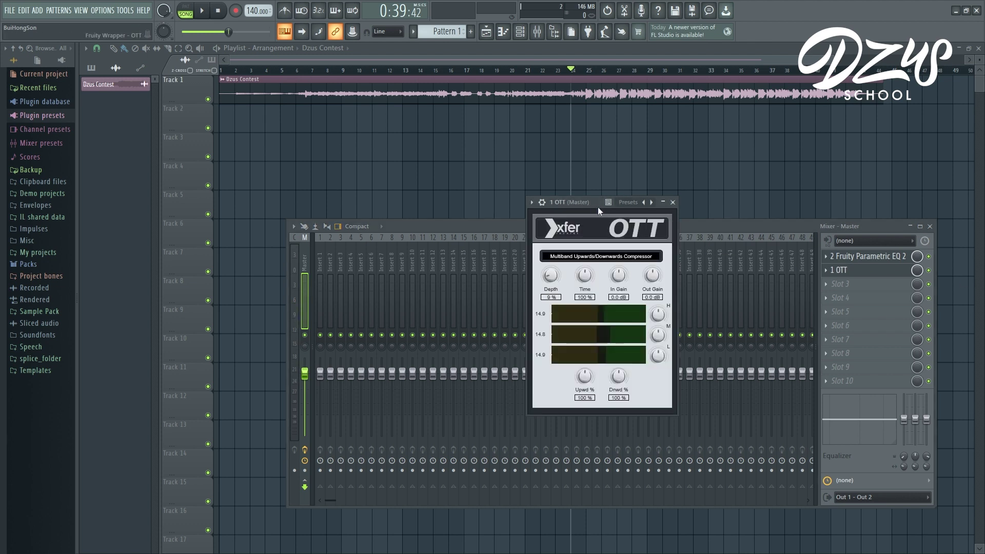
left_click_drag(598, 205, 428, 242)
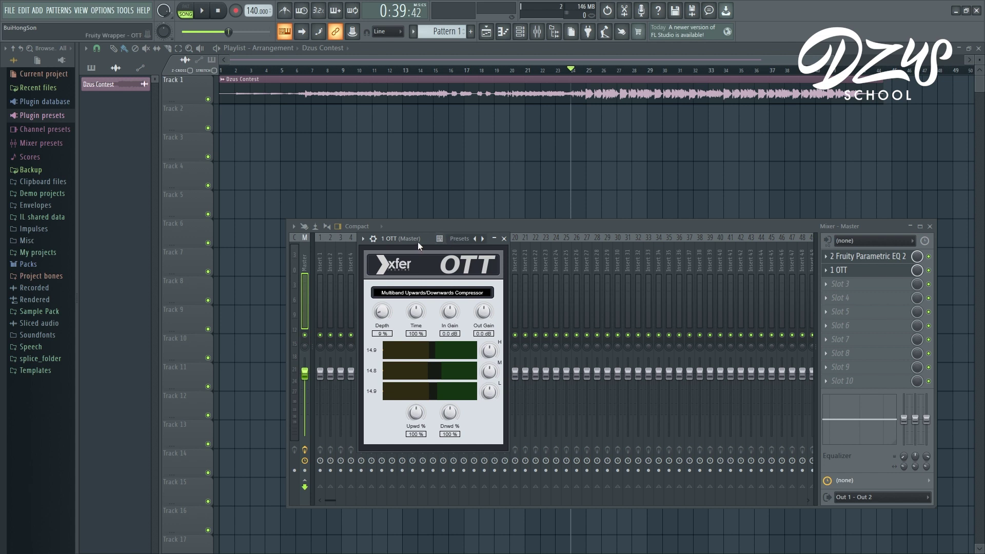
left_click_drag(429, 237, 592, 238)
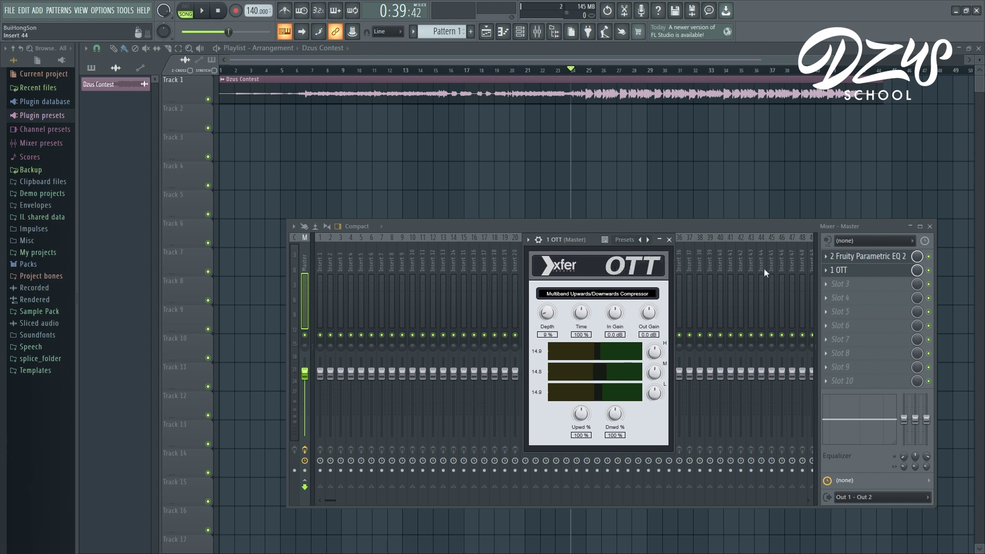
Step: Bypass and re-enable OTT on the Master while playing the track to compare the sound, and review OTT's settings
left_click(928, 270)
key("space")
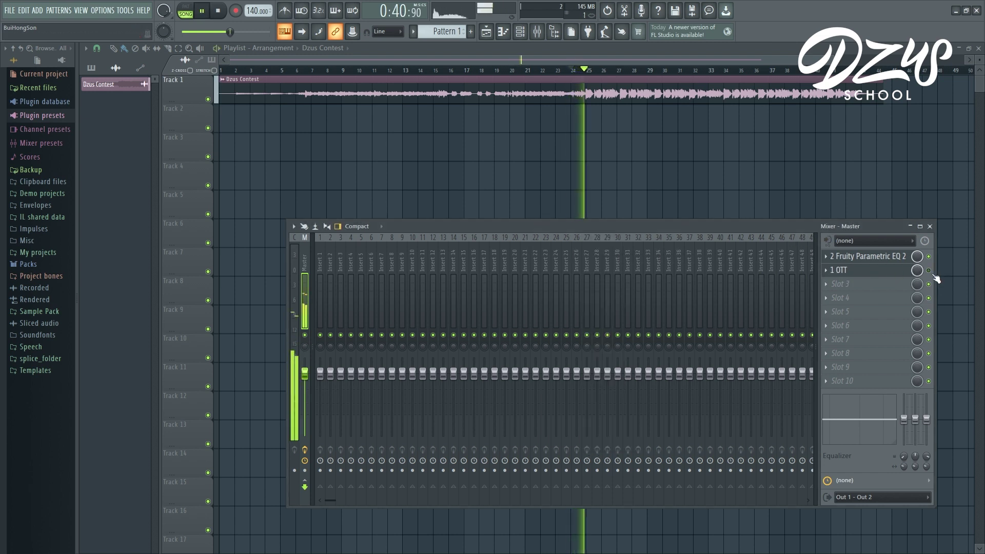
key("space")
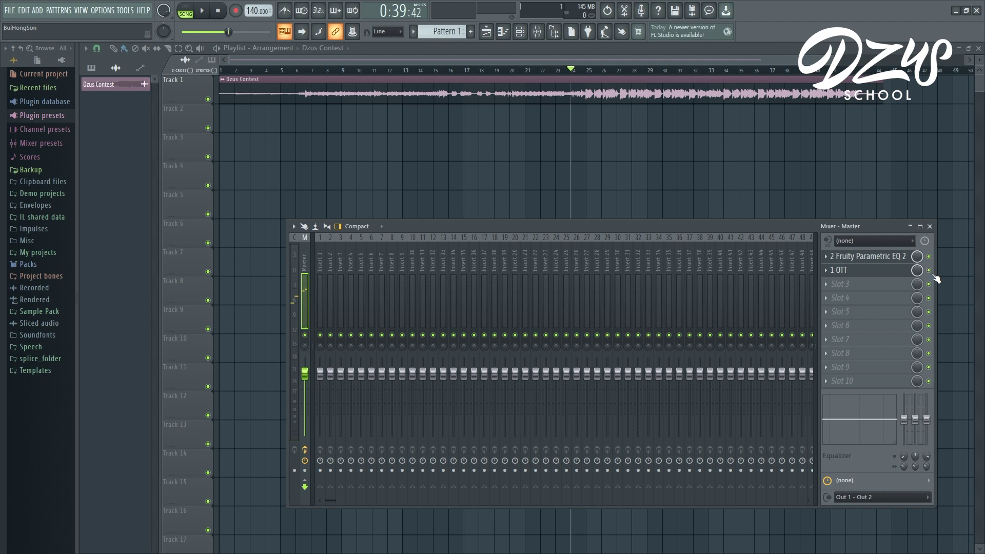
key("space")
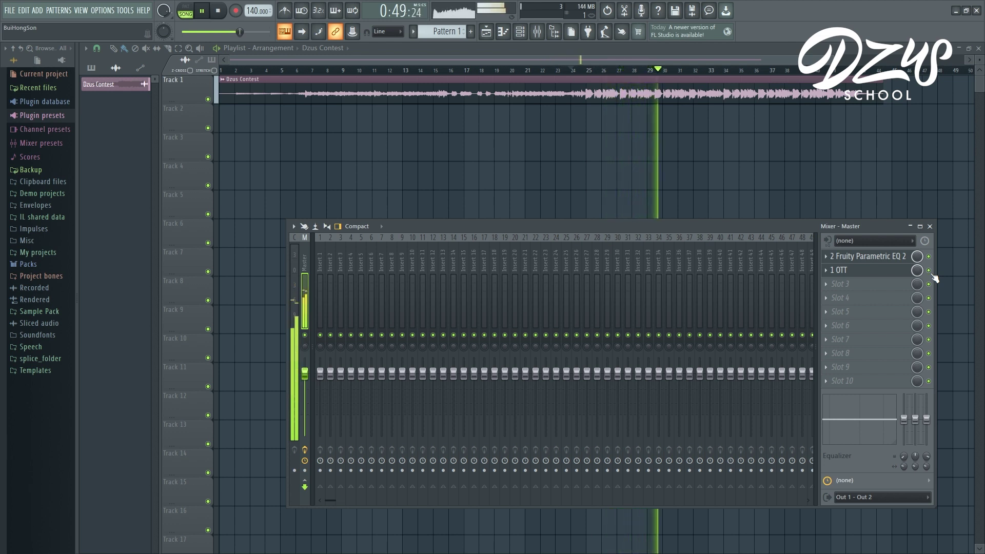
key("space")
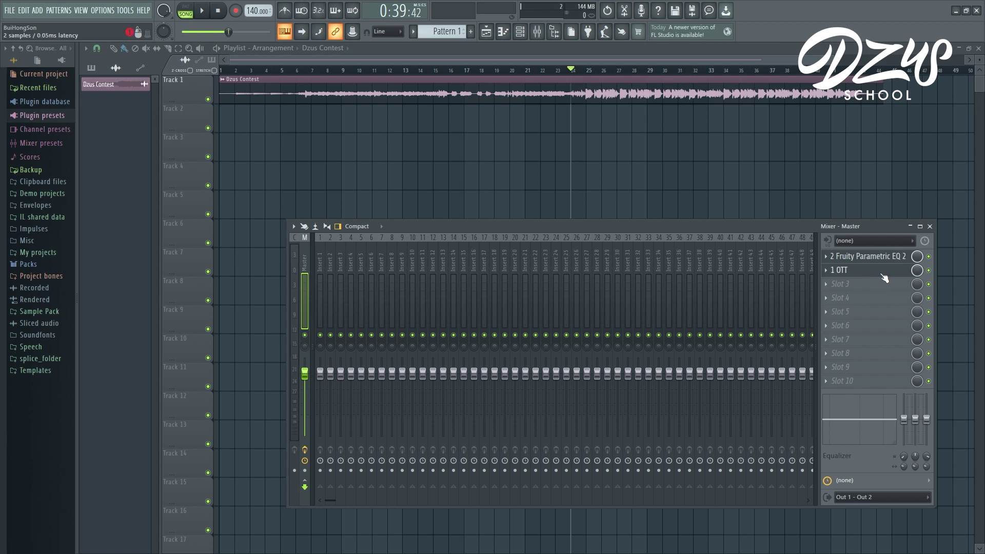
left_click(882, 272)
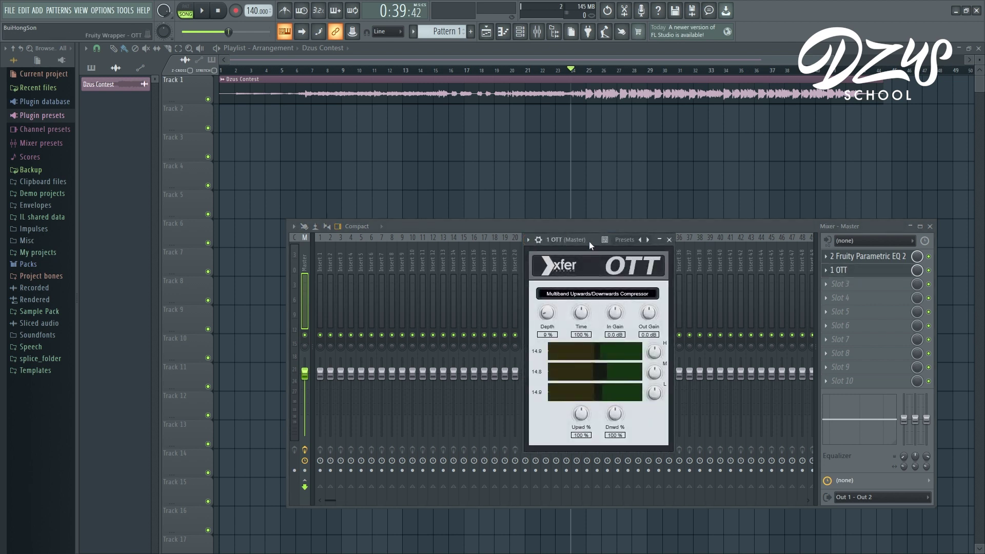
left_click_drag(591, 241, 466, 242)
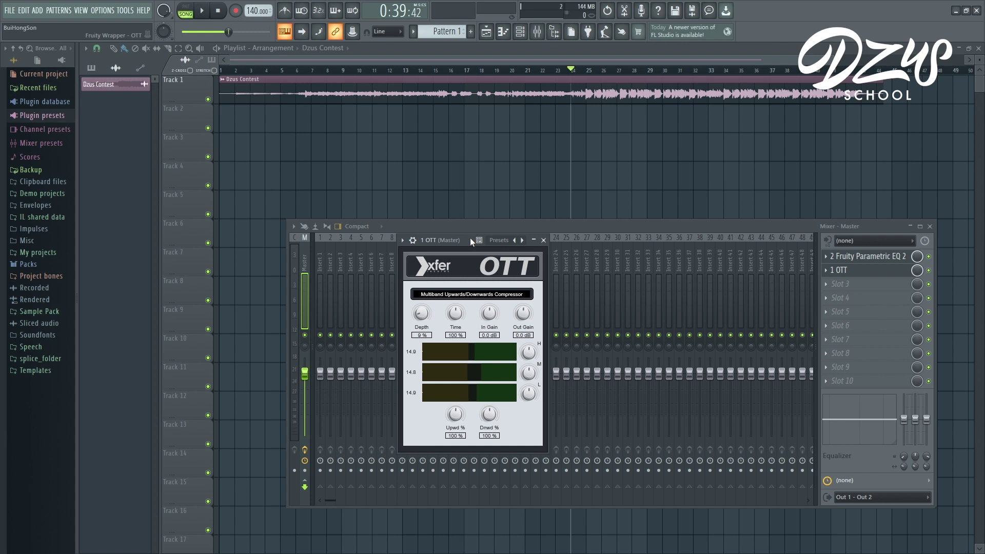
left_click(543, 240)
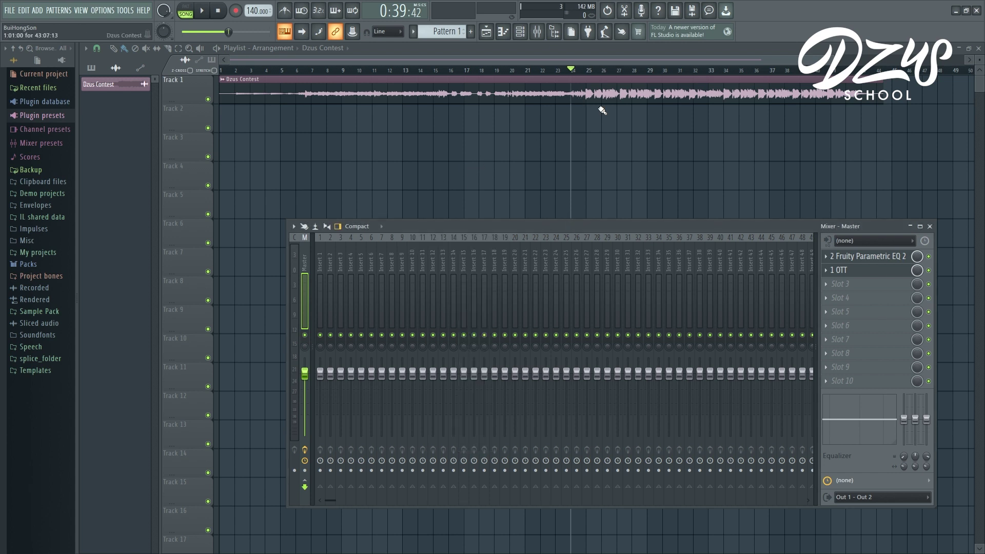
Step: Add Maximus to the Master channel's third effect slot
left_click(853, 290)
left_click(636, 24)
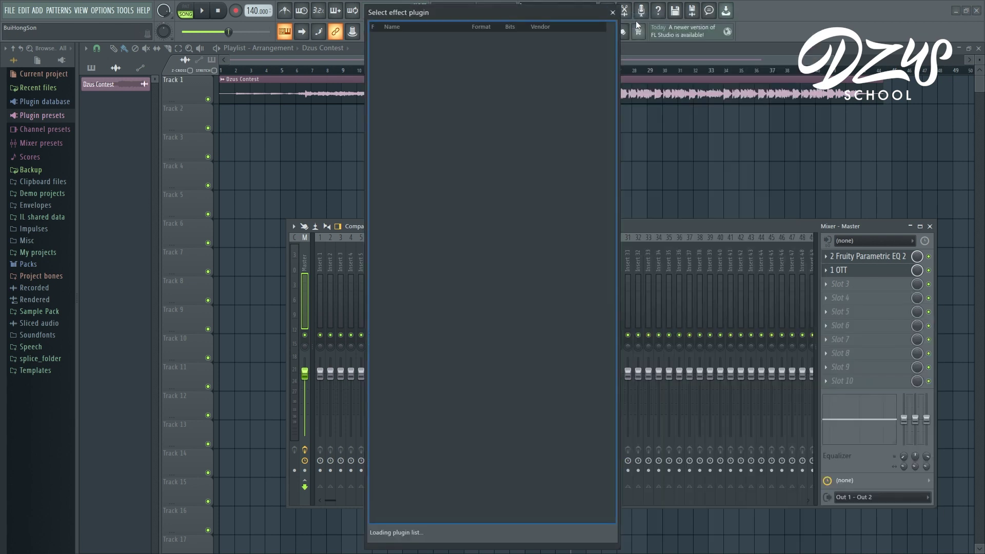
type("m")
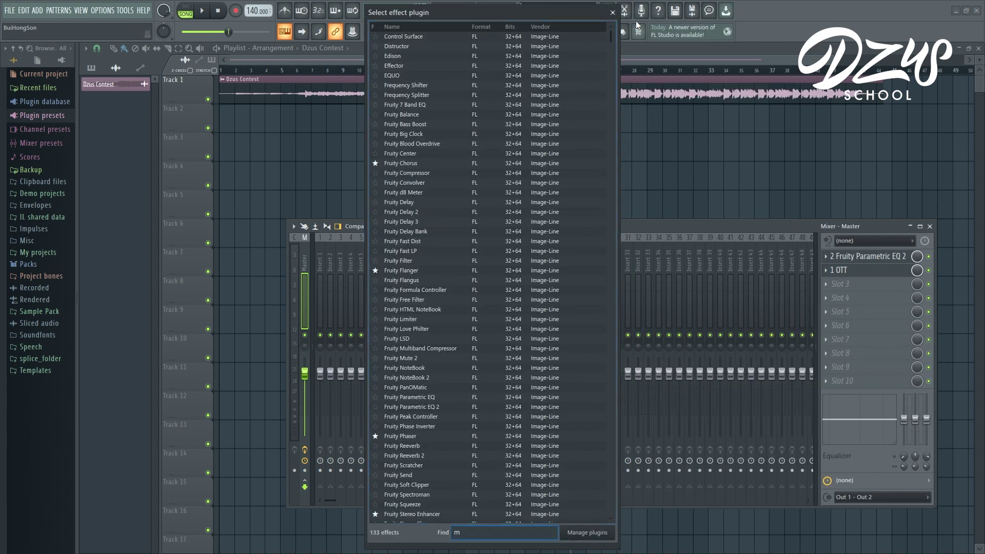
type("ax")
key("Return")
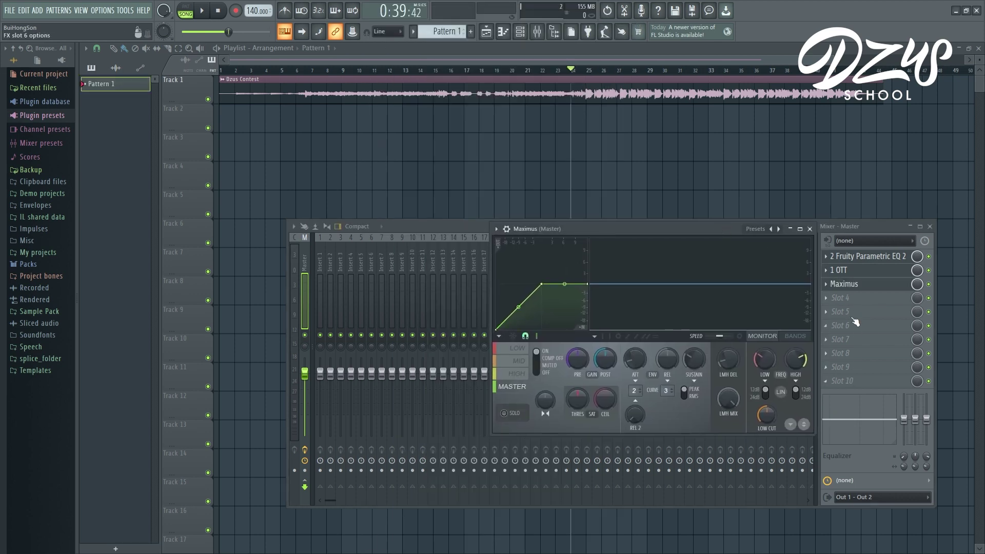
Step: Add Youlean Loudness Meter 2 to the Master channel's fourth effect slot
left_click(848, 298)
left_click(628, 15)
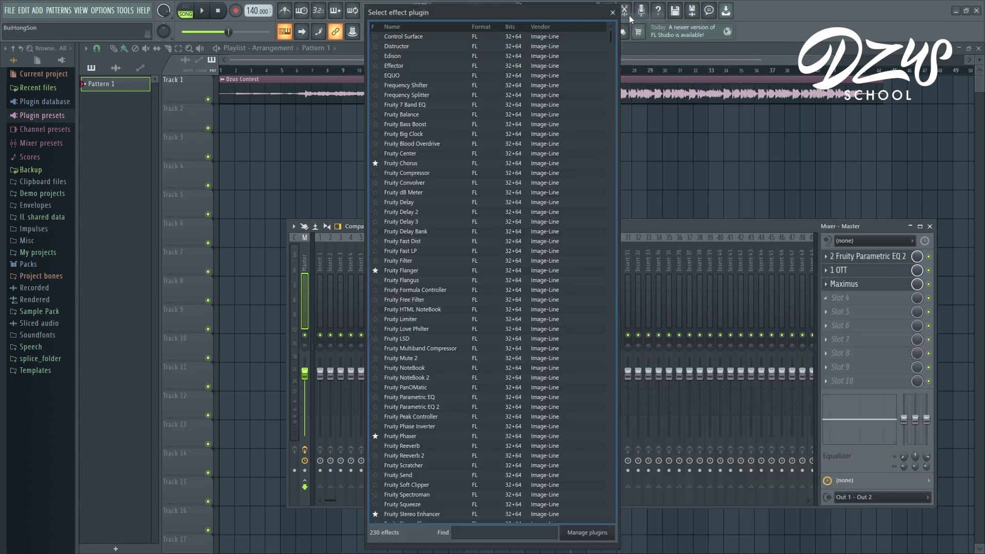
type("youl")
key("Return")
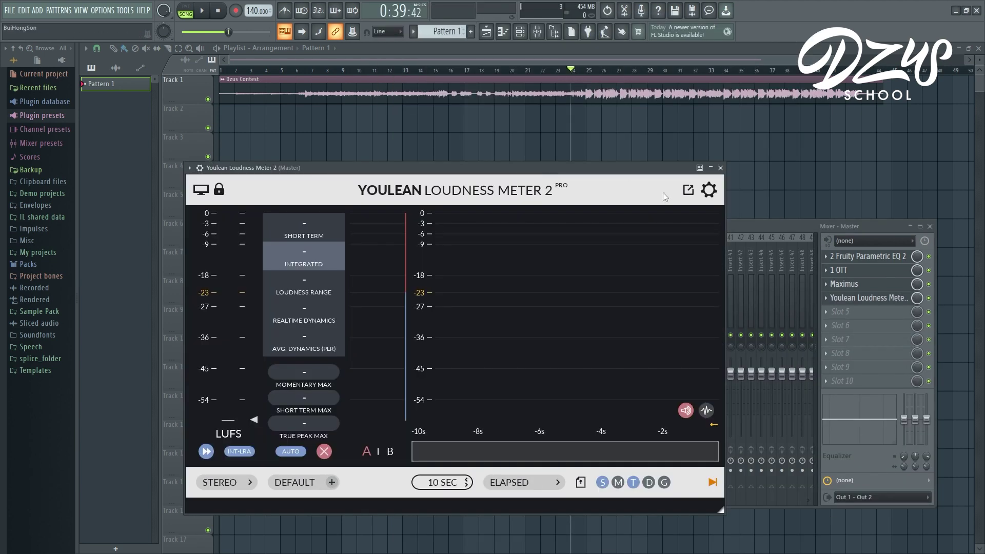
left_click(764, 227)
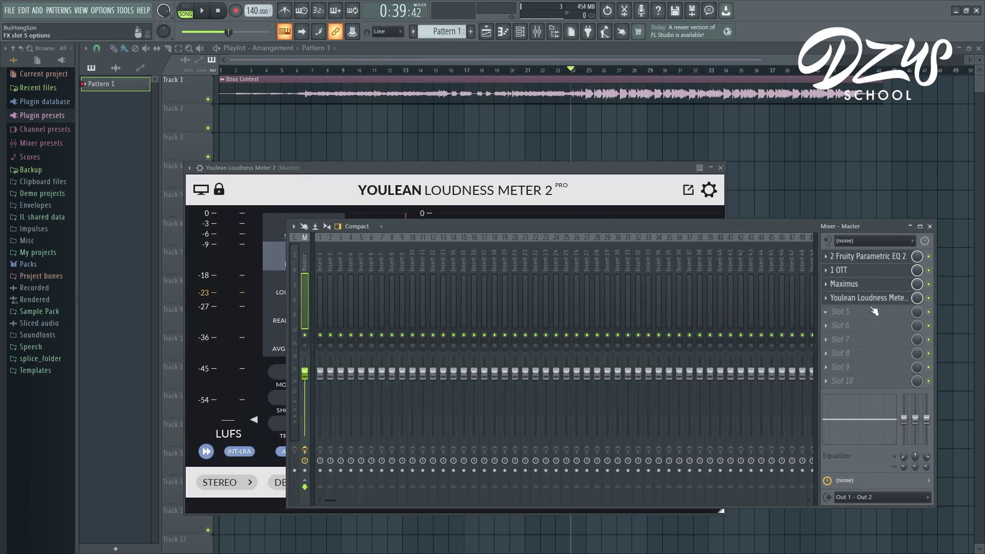
left_click(402, 170)
left_click_drag(402, 169, 405, 178)
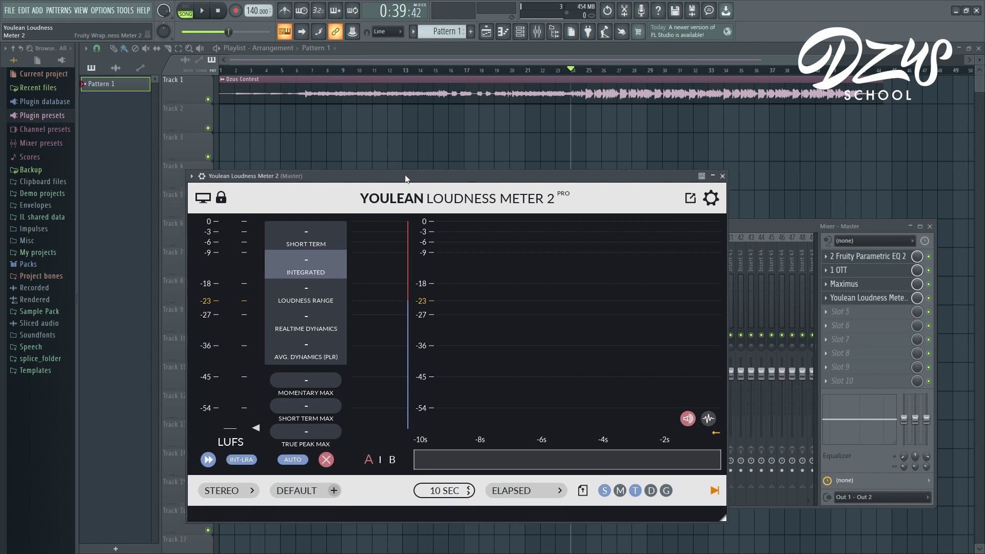
Step: Open Maximus and examine its frequency bands view and the controls of the Low and High bands
left_click(884, 285)
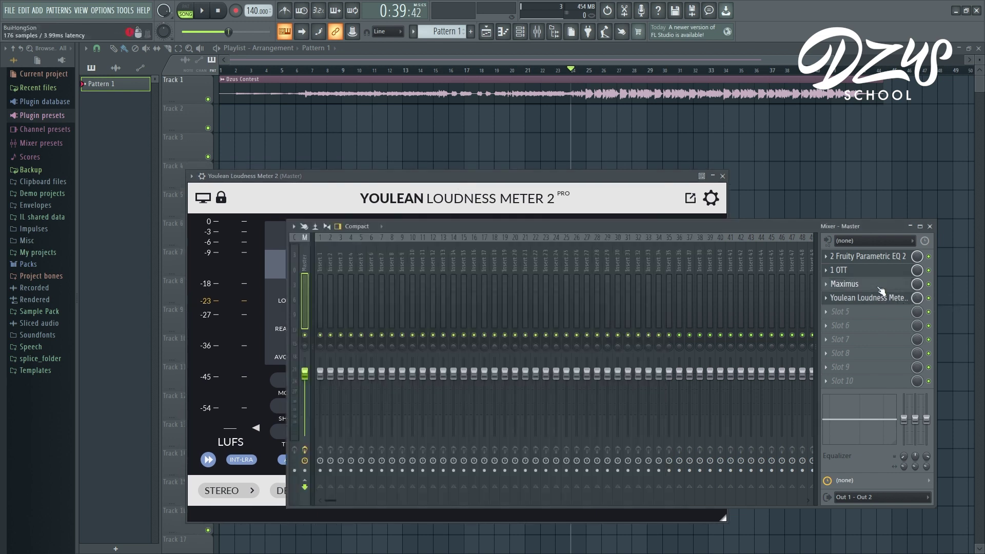
left_click_drag(649, 229, 446, 228)
left_click(592, 336)
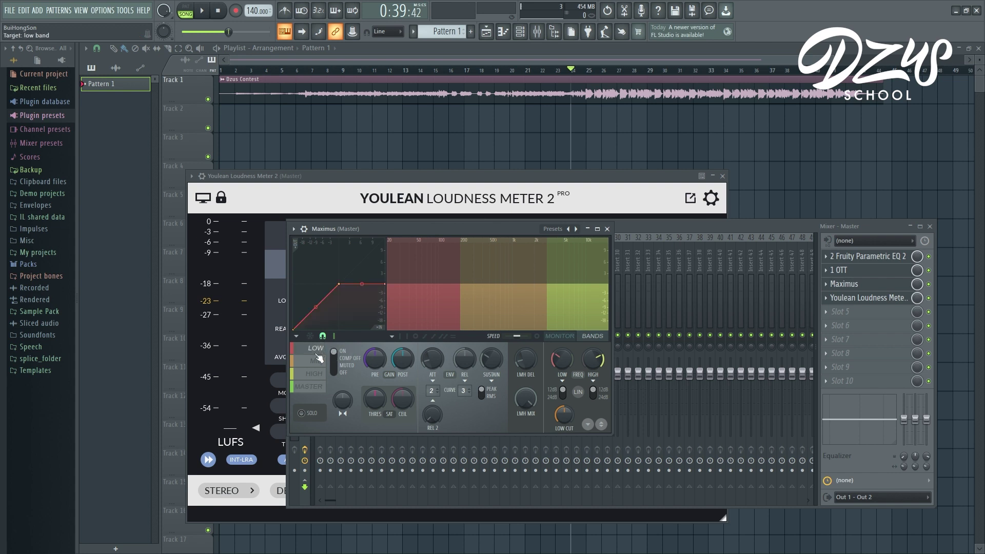
left_click(314, 374)
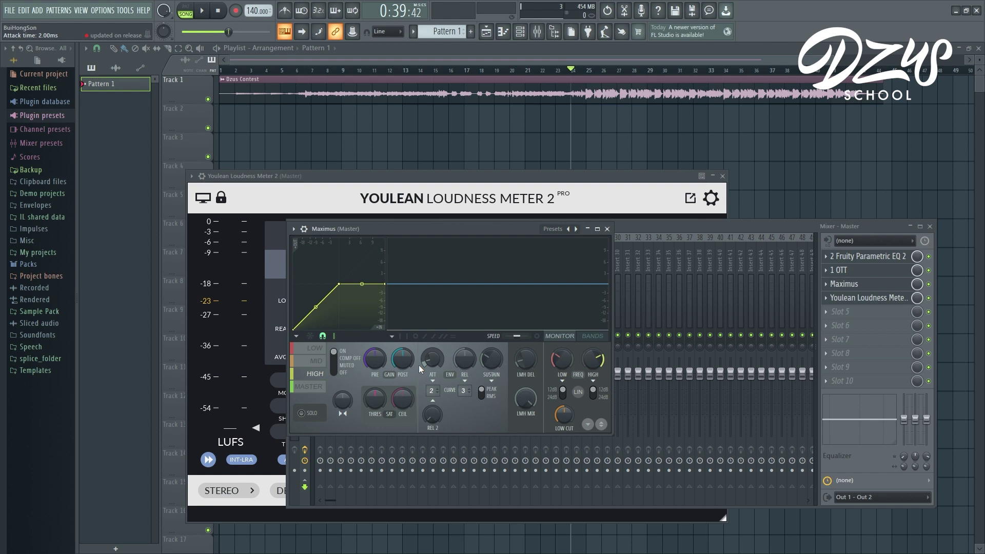
Step: Try merging the High band's stereo separation by 72 % in Maximus, reset it and close the plugin
left_click(303, 414)
left_click_drag(342, 399, 342, 441)
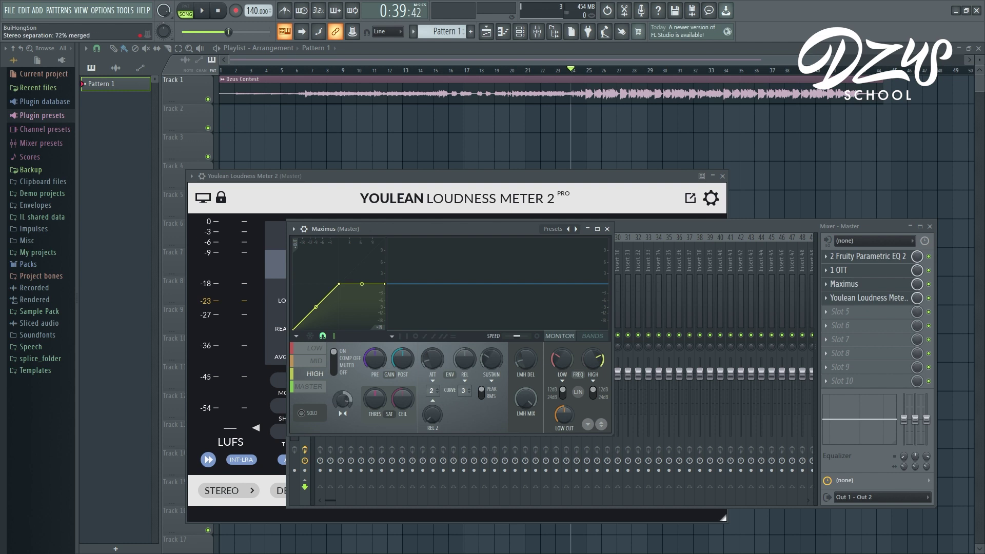
right_click(343, 399)
left_click(371, 386)
left_click(606, 228)
Step: Measure the track's loudness in Youlean Loudness Meter 2 while it plays, stop playback and close the meter
left_click(503, 178)
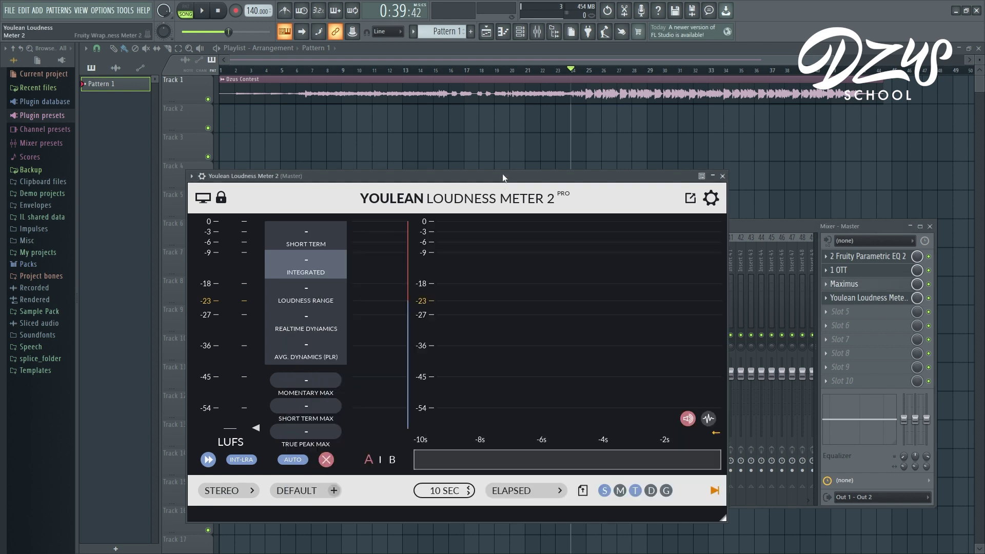
left_click_drag(503, 178, 601, 191)
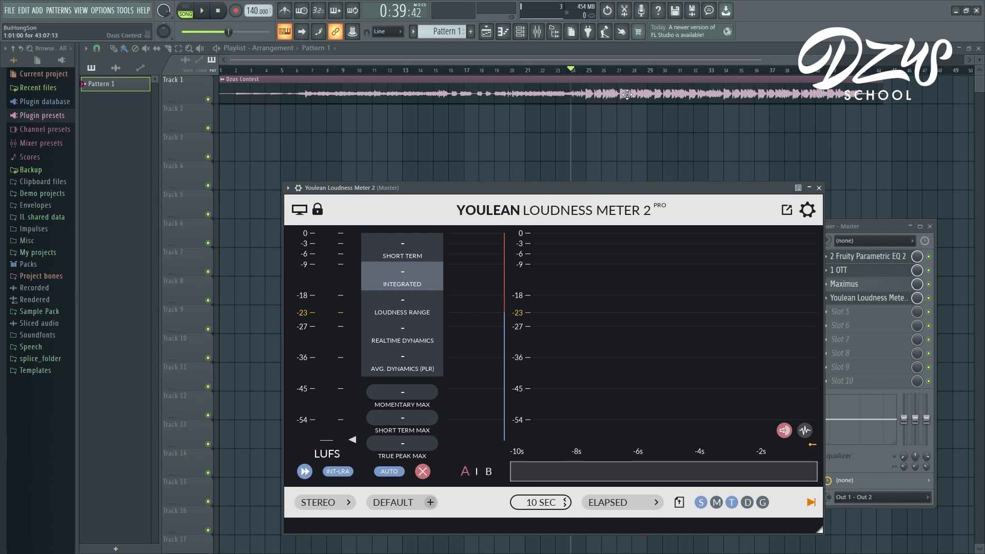
key("space")
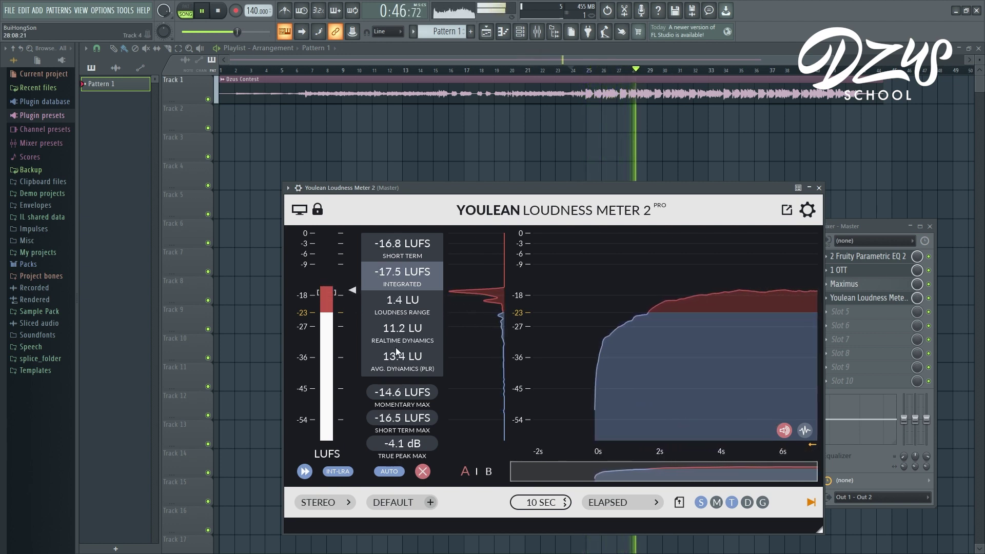
key("space")
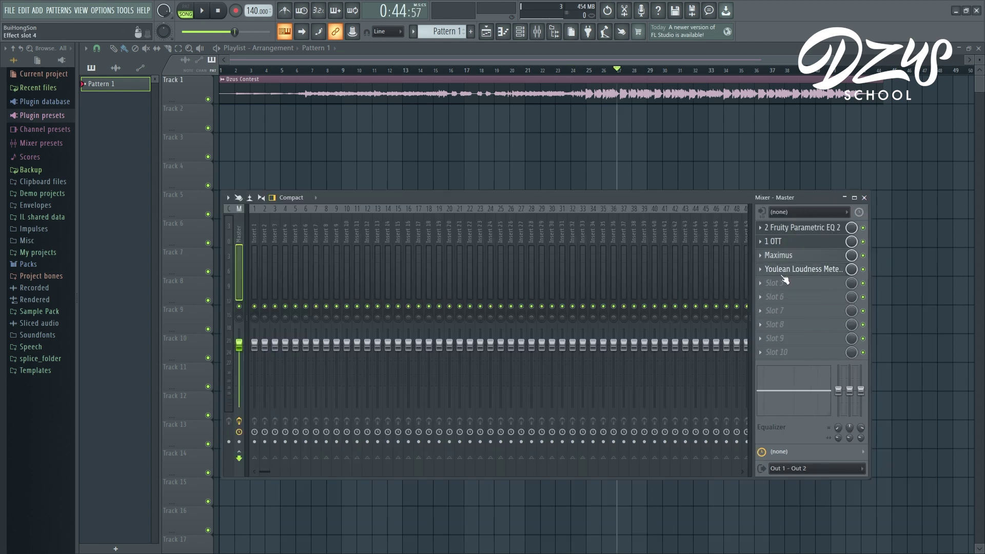
left_click(783, 272)
left_click_drag(568, 185, 399, 226)
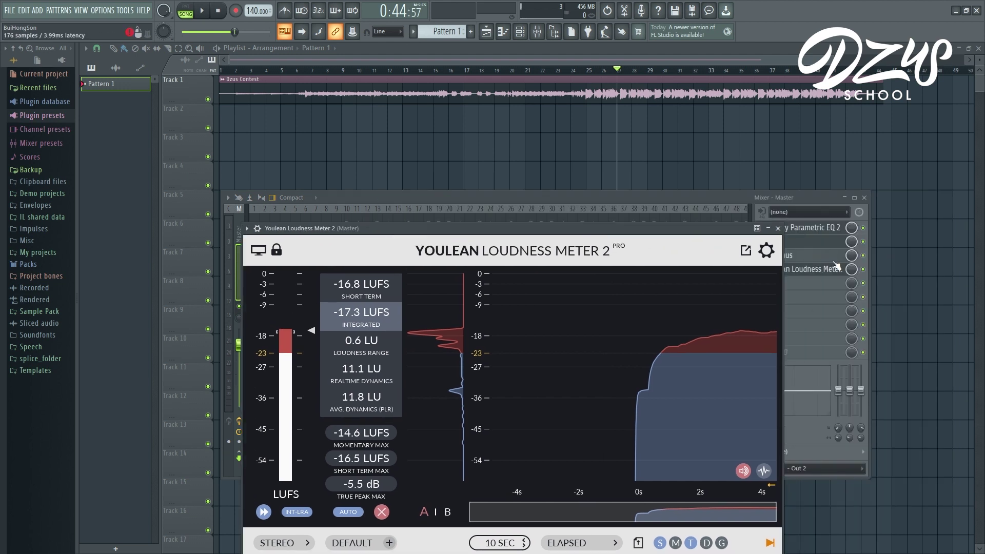
left_click(777, 229)
Step: Reopen Maximus and raise the Low band's pre gain to 8.7 dB while playing the track
left_click(778, 255)
left_click(777, 254)
left_click(778, 255)
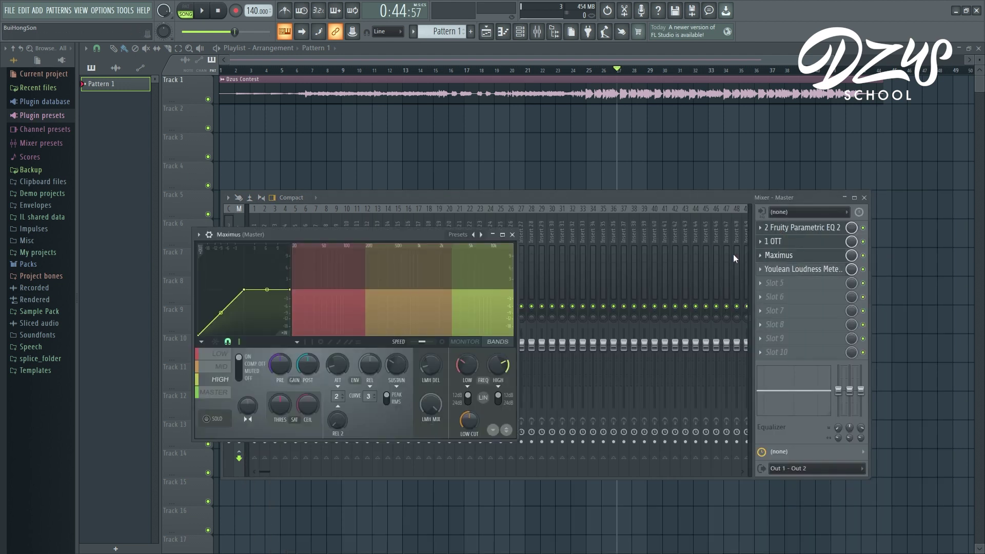
left_click_drag(332, 232, 486, 232)
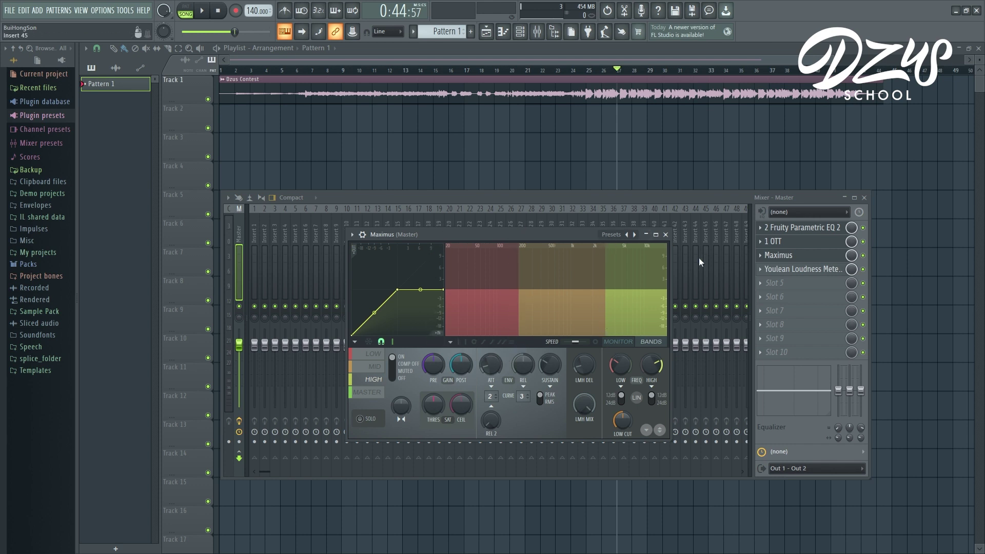
left_click(474, 290)
key("space")
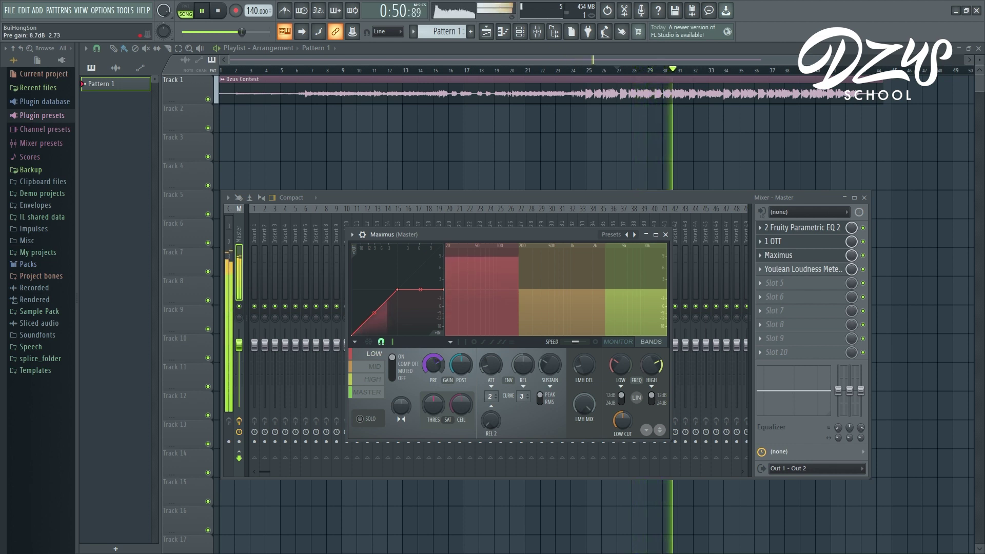
Step: Raise the Mid and High bands' pre gain to about 6 dB, set Low to 5.9 dB and stop playback
left_click_drag(527, 287, 528, 258)
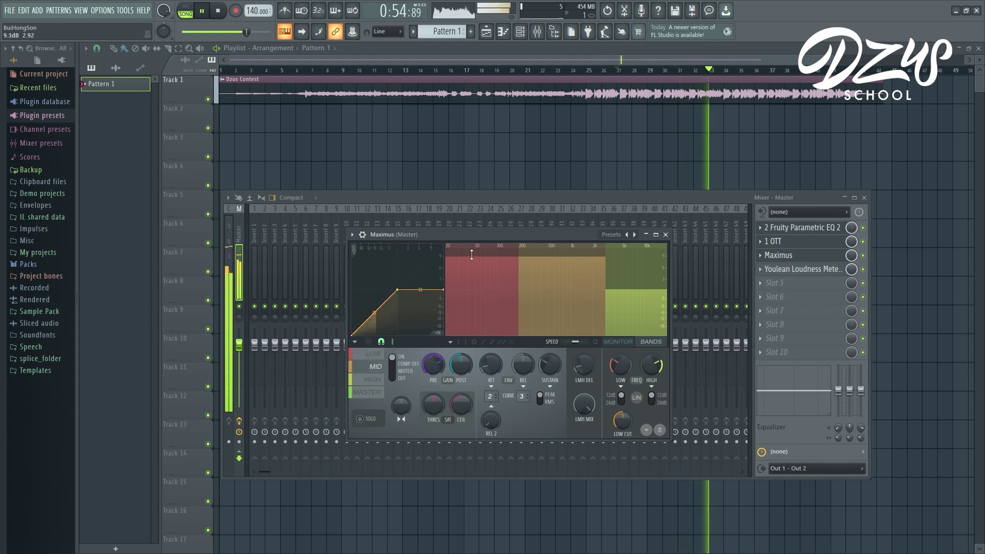
left_click_drag(489, 289, 488, 299)
left_click(636, 307)
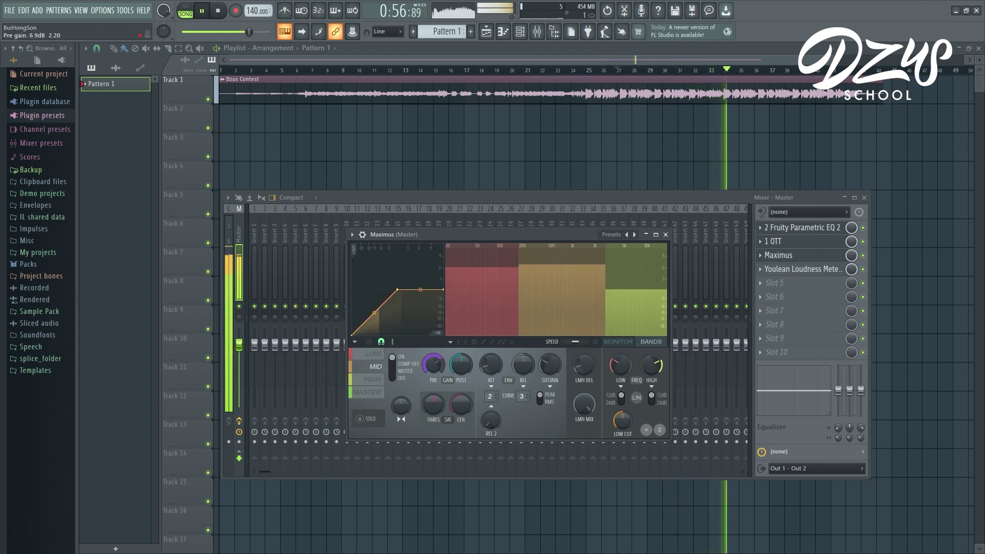
left_click_drag(636, 302, 623, 276)
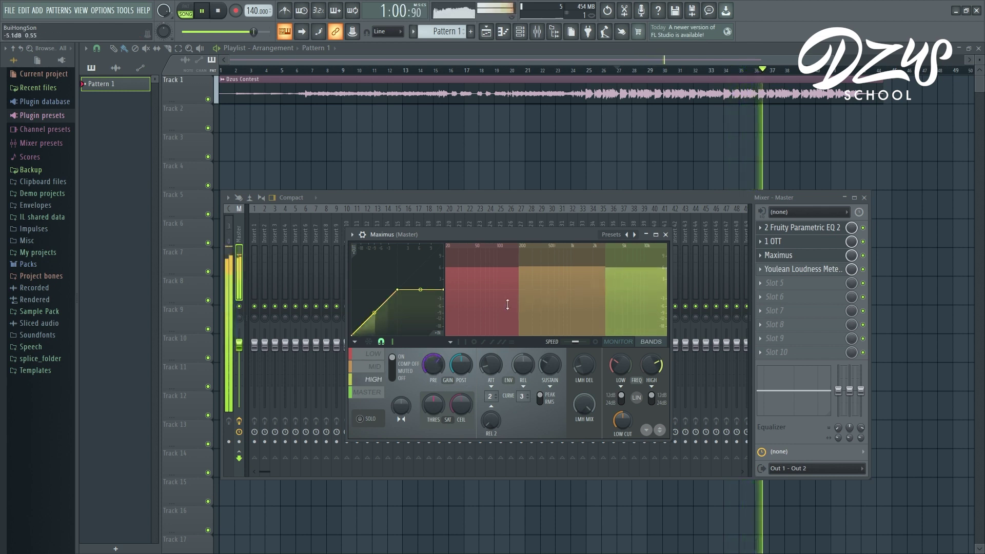
mouse_move(482, 287)
left_mouse_down()
mouse_move(482, 298)
mouse_move(482, 289)
left_mouse_up()
key("space")
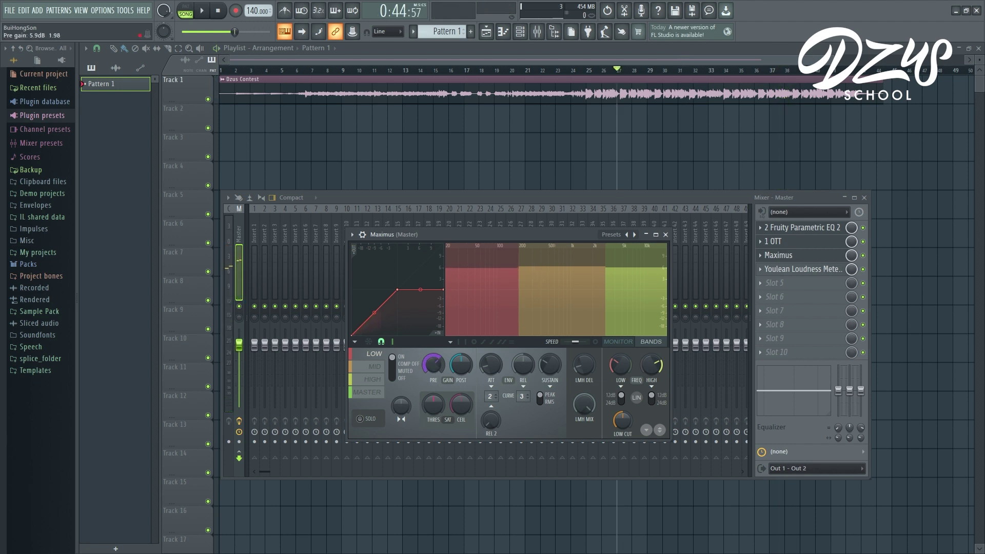
Step: Solo Maximus's Low band and lower the Low/Mid crossover to about 100 Hz while the track plays
left_click_drag(549, 236, 577, 205)
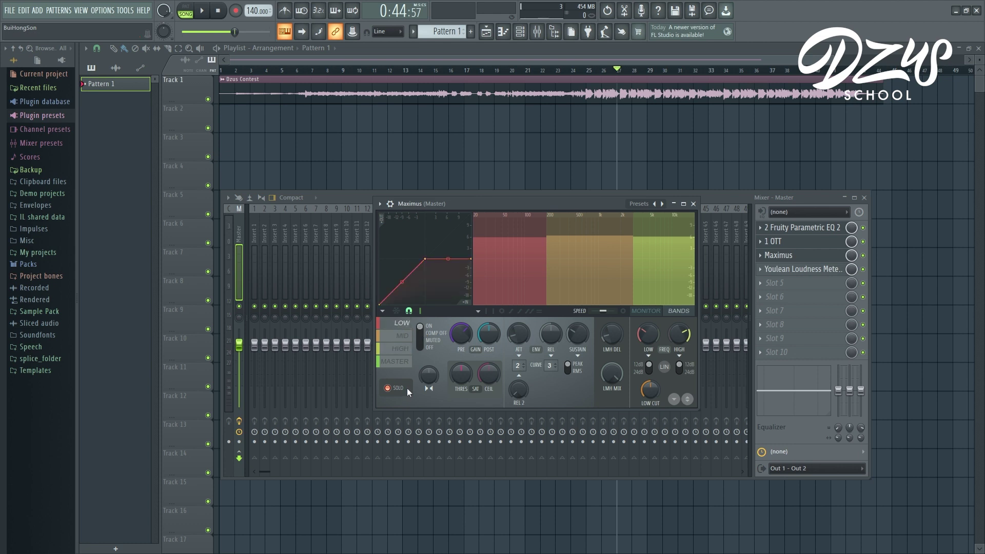
key("space")
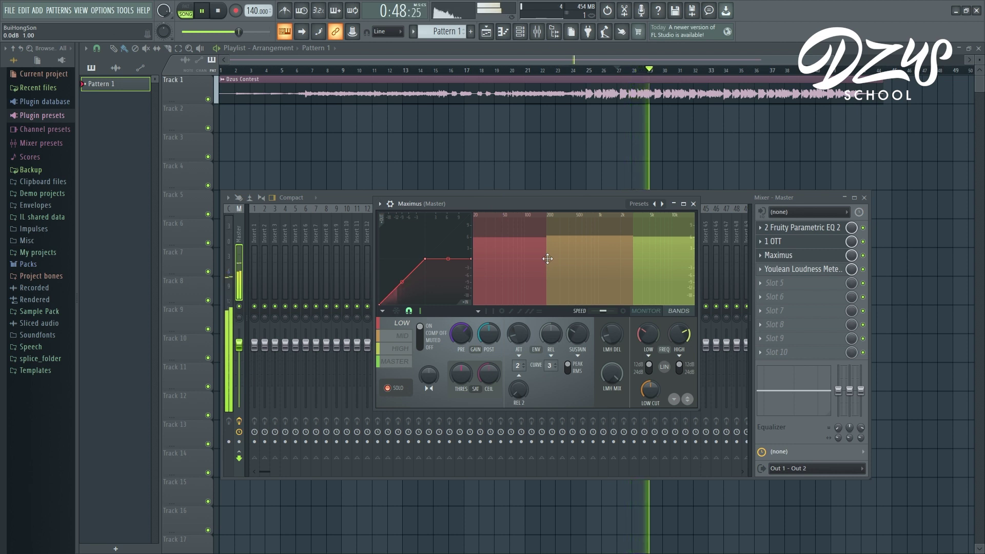
key("space")
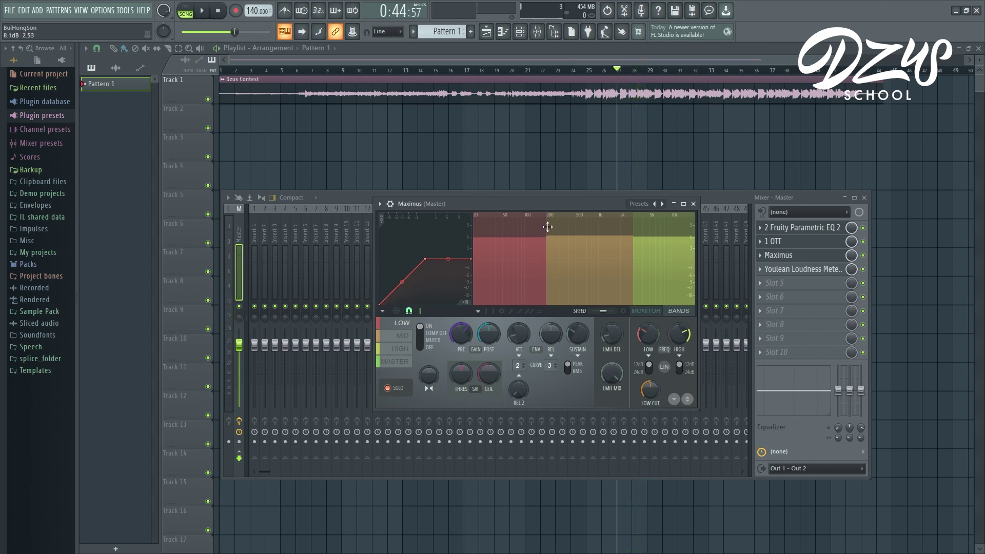
left_click_drag(546, 221, 581, 220)
key("space")
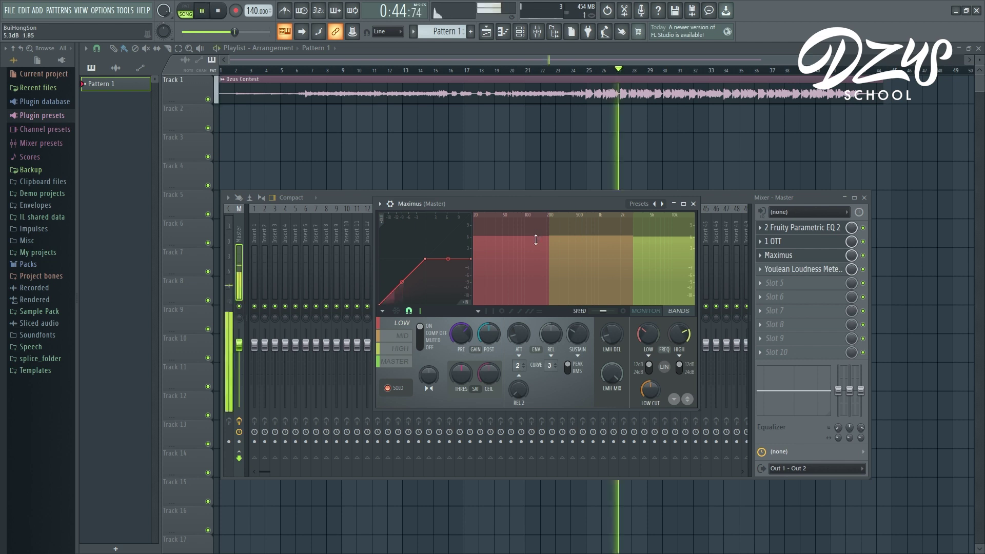
left_click_drag(549, 226, 525, 226)
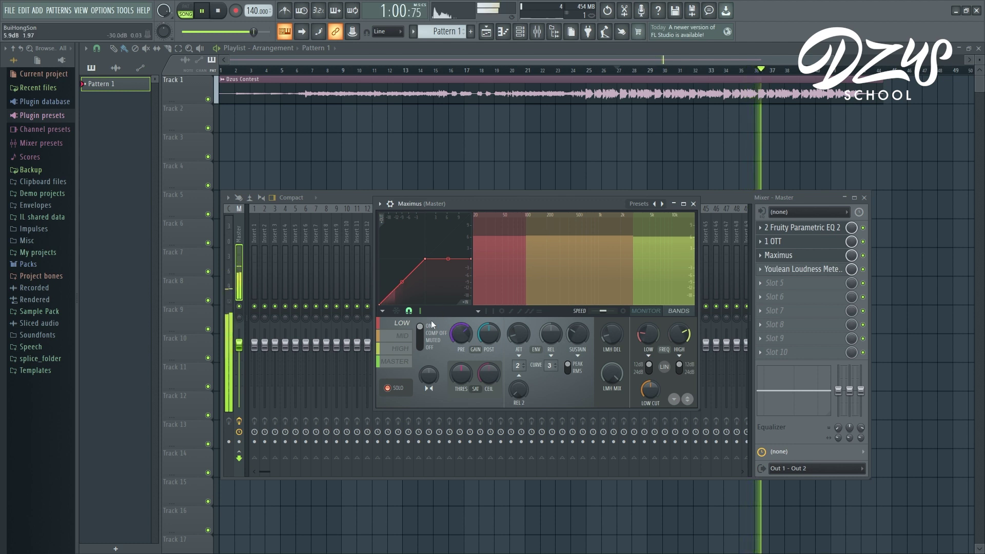
Step: Select Maximus's High band in solo, lower the Mid/High crossover slightly while the track plays, and stop playback
left_click(628, 229)
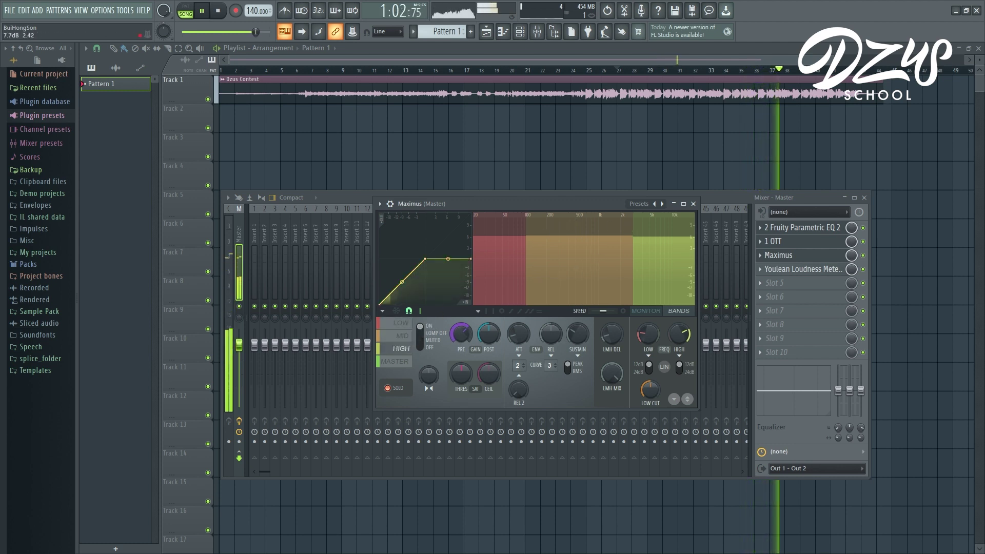
mouse_move(628, 230)
left_mouse_down()
mouse_move(618, 229)
mouse_move(628, 230)
left_mouse_up()
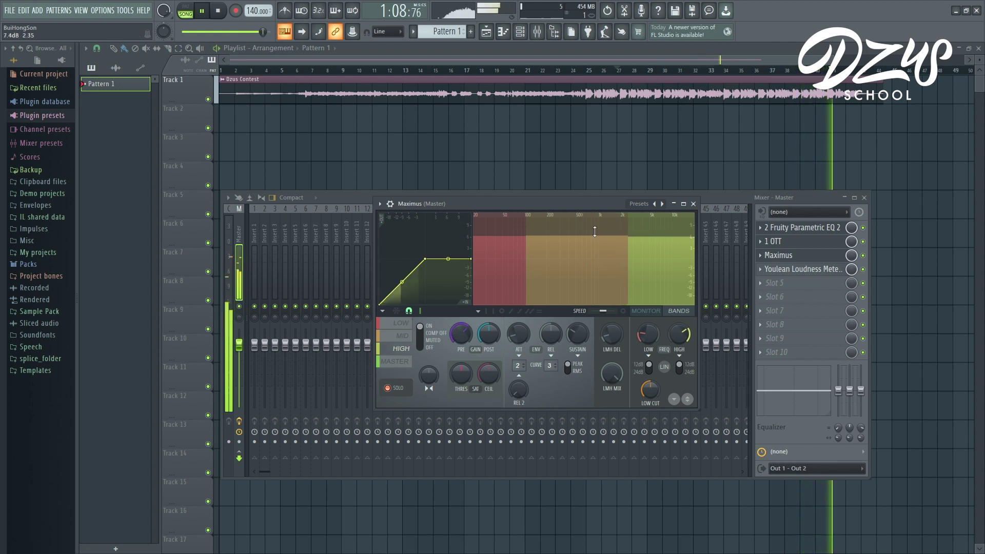
key("space")
Step: Return to Maximus's Low band, reposition the plugin window over the mixer, and switch its display to the level monitor
left_click(394, 328)
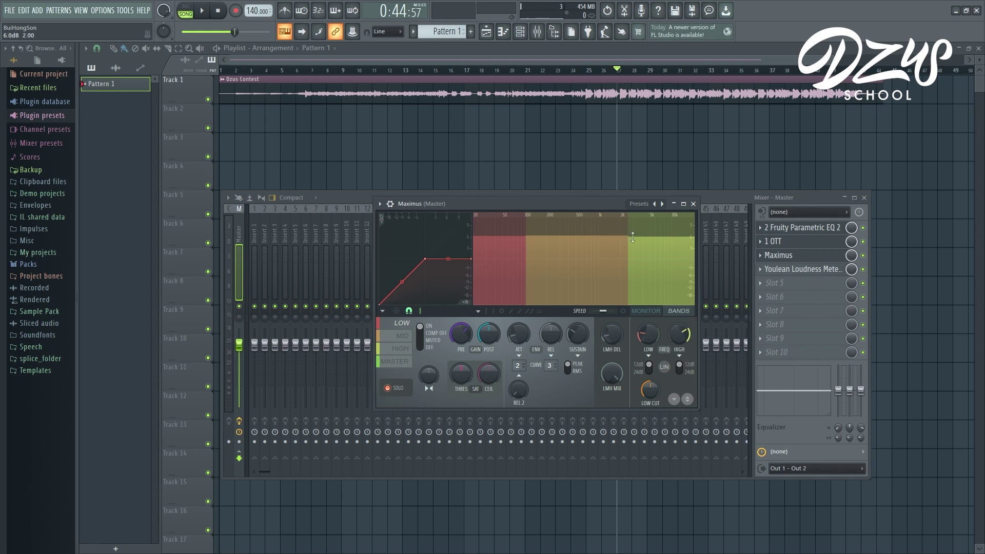
left_click_drag(546, 205, 597, 205)
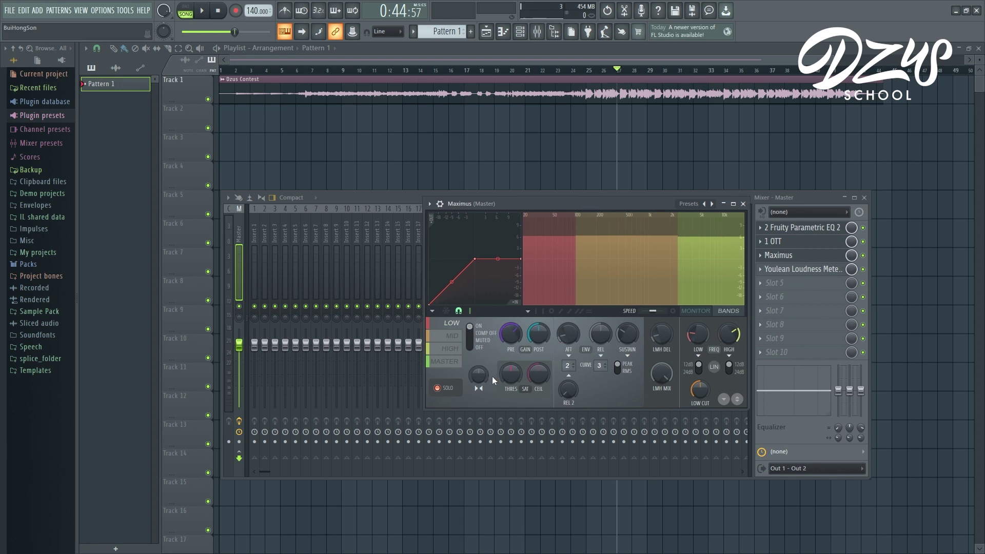
left_click_drag(537, 209, 441, 210)
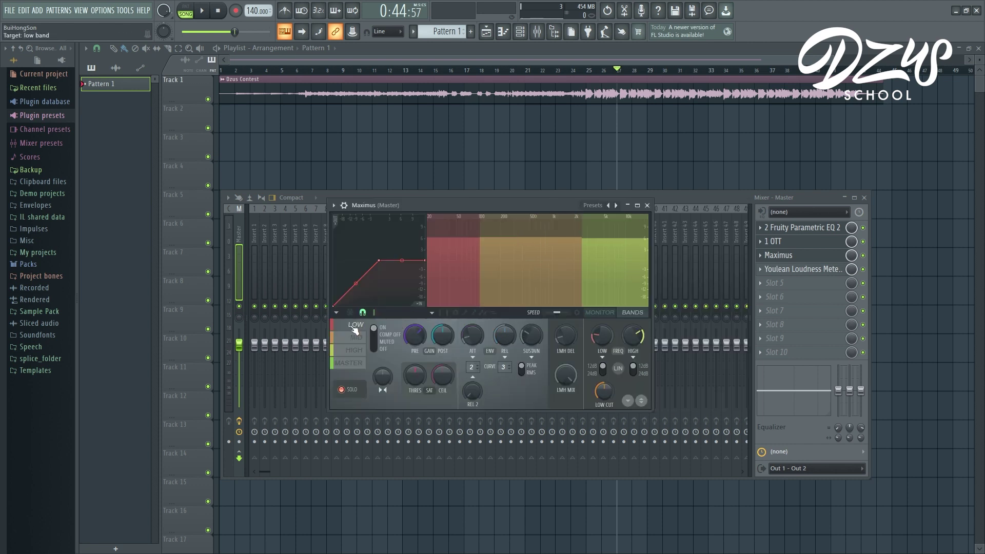
left_click(601, 313)
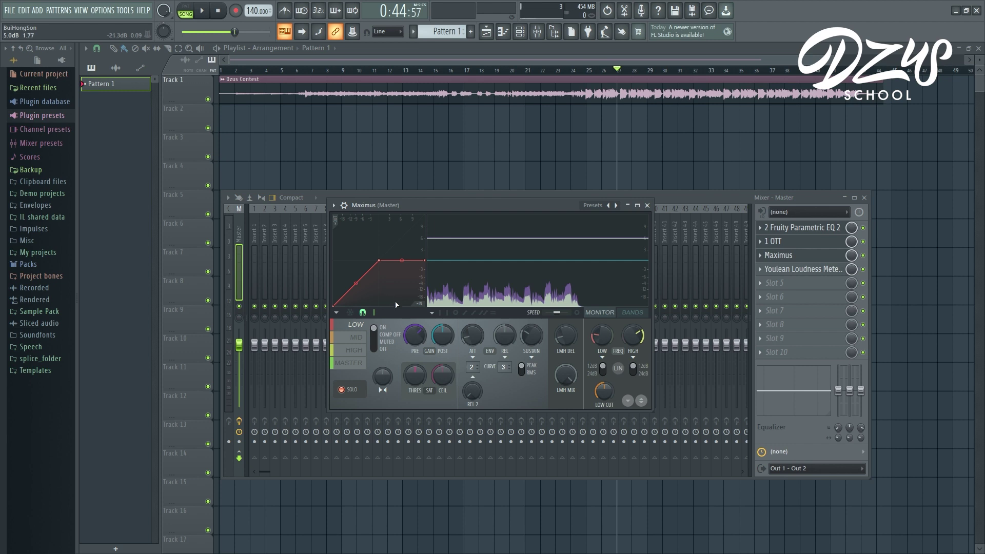
Step: Play the track and pull the knee of the soloed Low band's compression curve slightly below and before 0 dB
key("space")
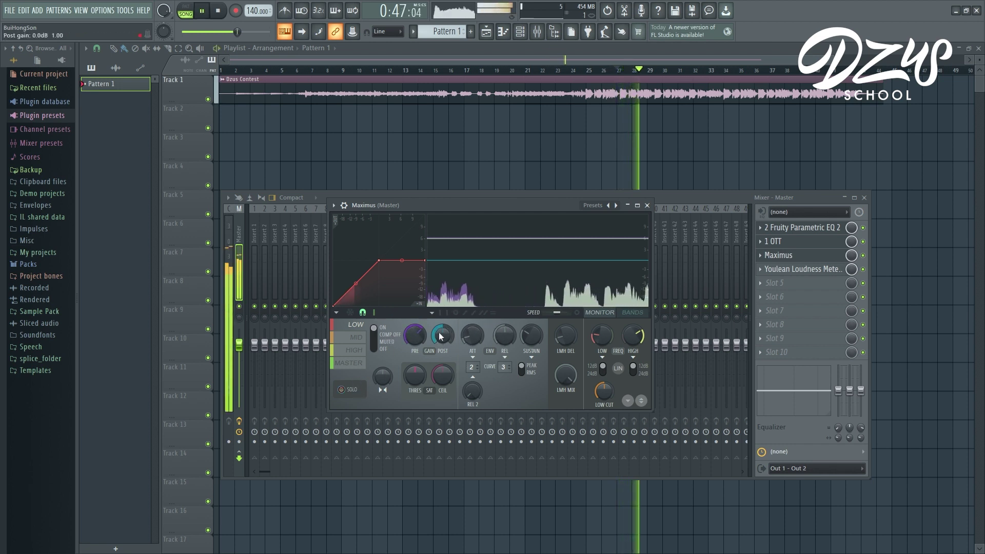
left_click_drag(380, 261, 399, 262)
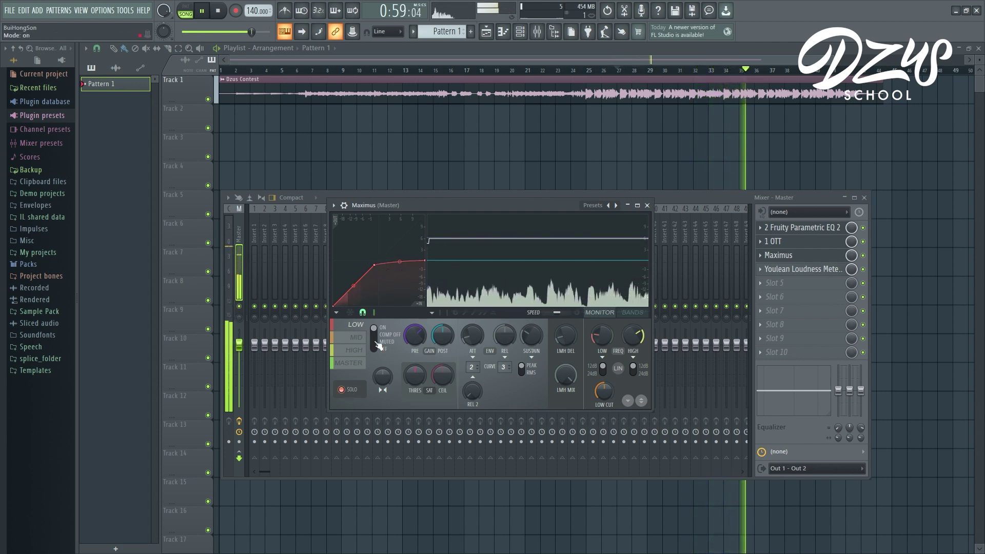
left_click_drag(374, 266, 374, 269)
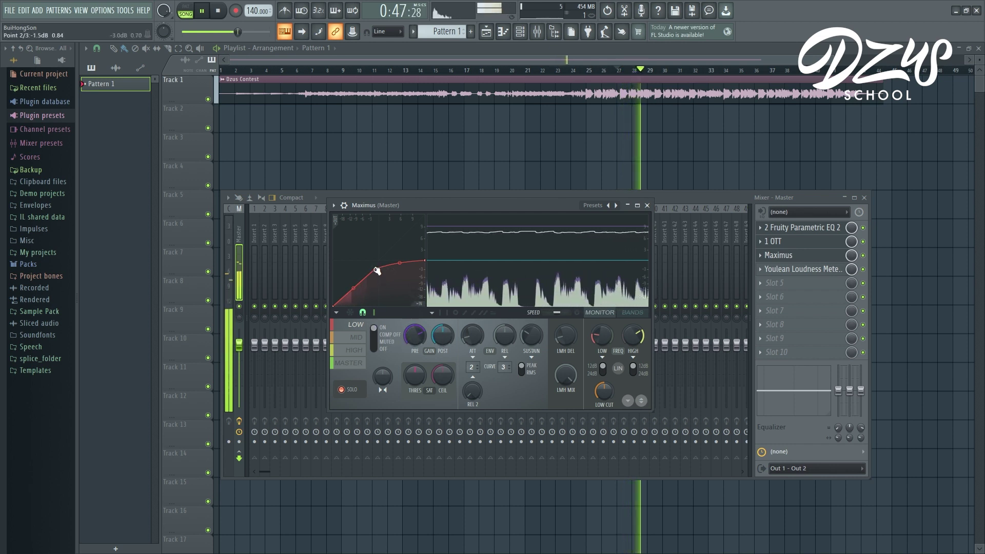
mouse_move(375, 268)
left_mouse_down()
mouse_move(376, 260)
mouse_move(393, 265)
left_mouse_up()
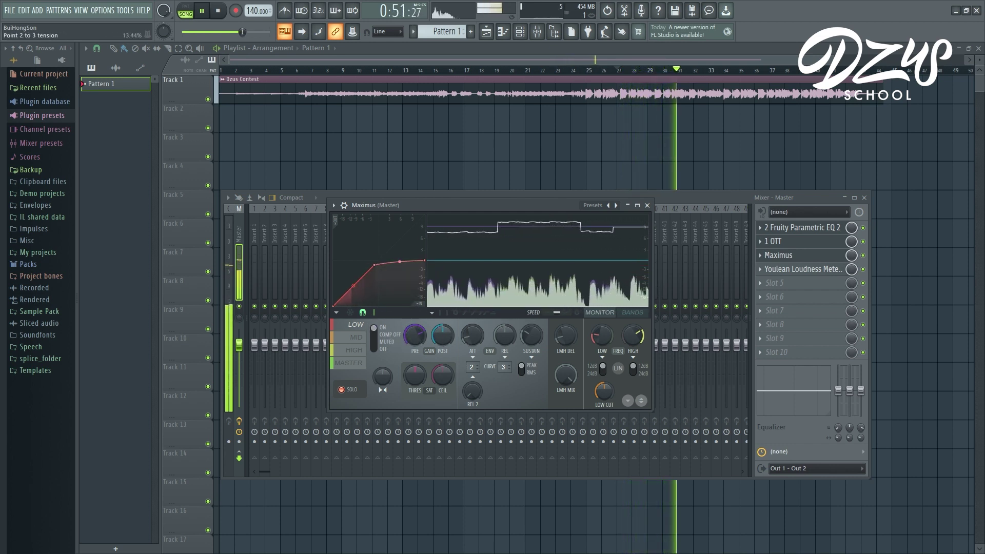
Step: Lower the Mid band's compression knee below 0 dB during playback, compare it with the Master and Low bands, and stop playback
left_click(362, 337)
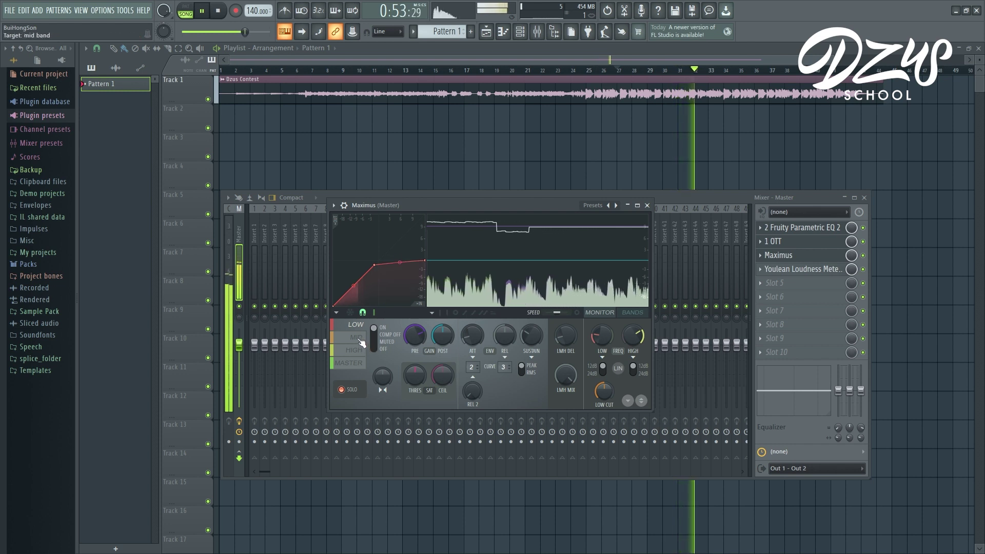
key("space")
key("space")
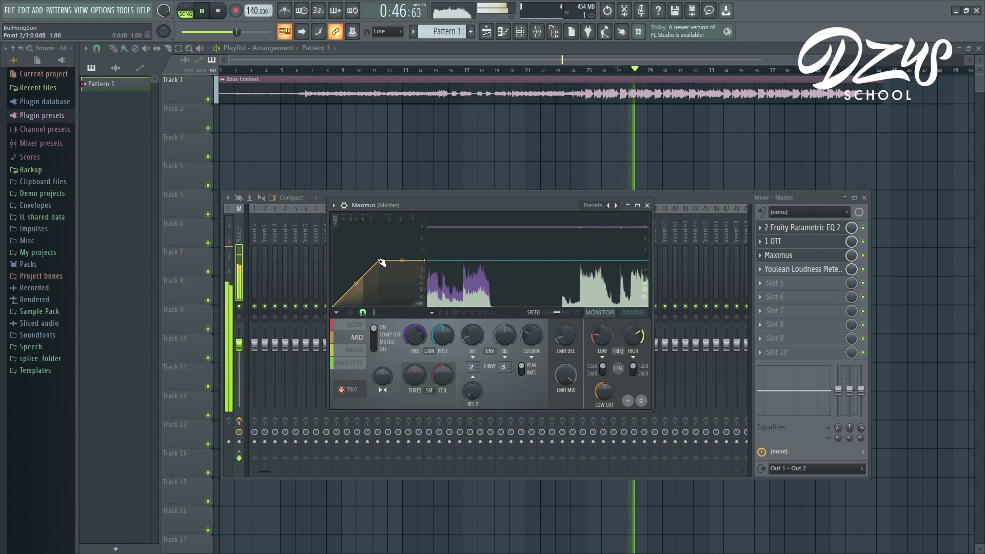
left_click_drag(380, 262, 380, 265)
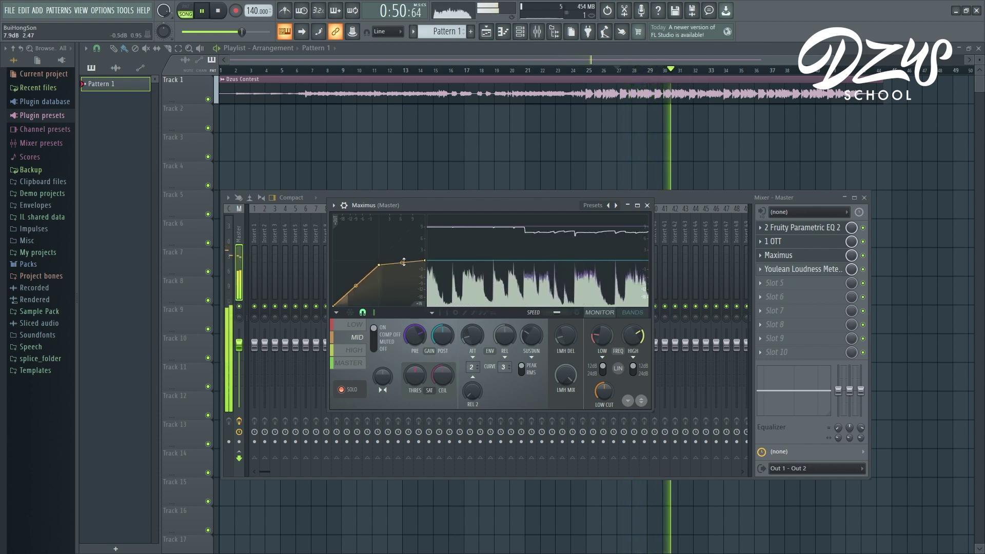
left_click_drag(397, 268, 399, 271)
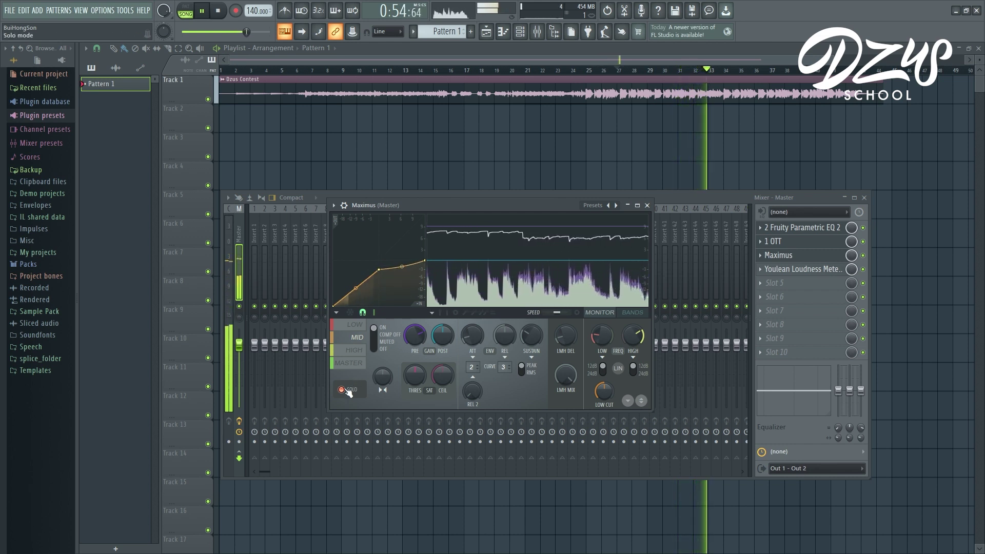
left_click(358, 362)
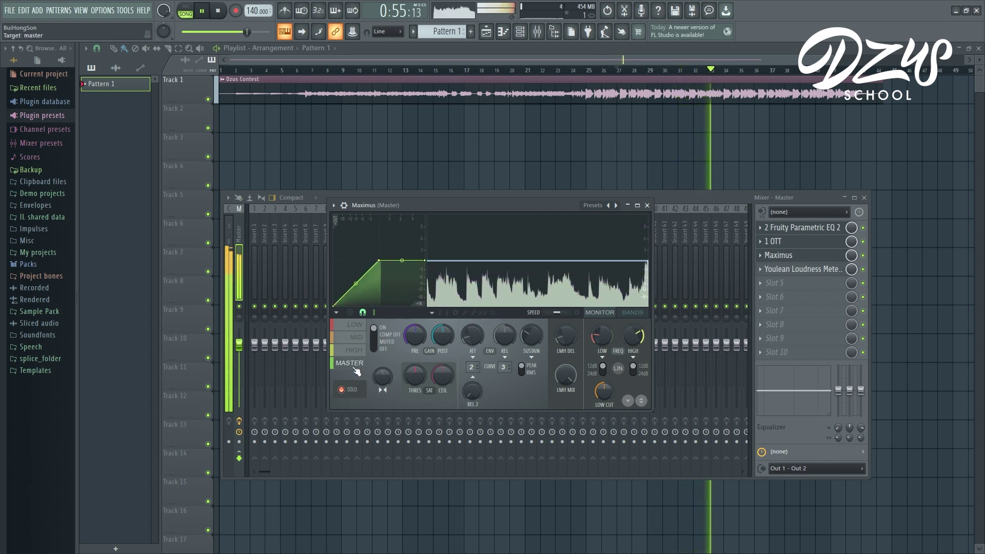
left_click(359, 325)
left_click(359, 339)
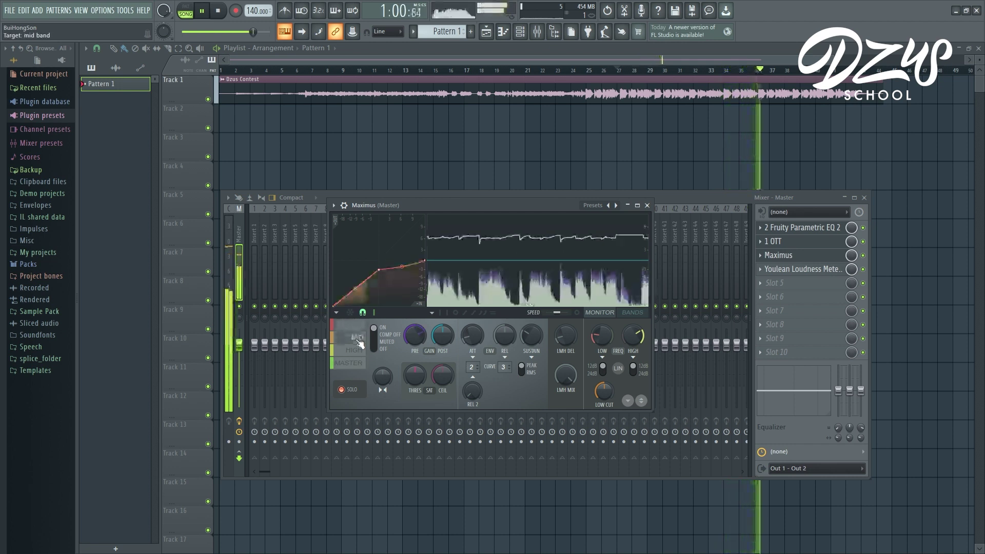
key("space")
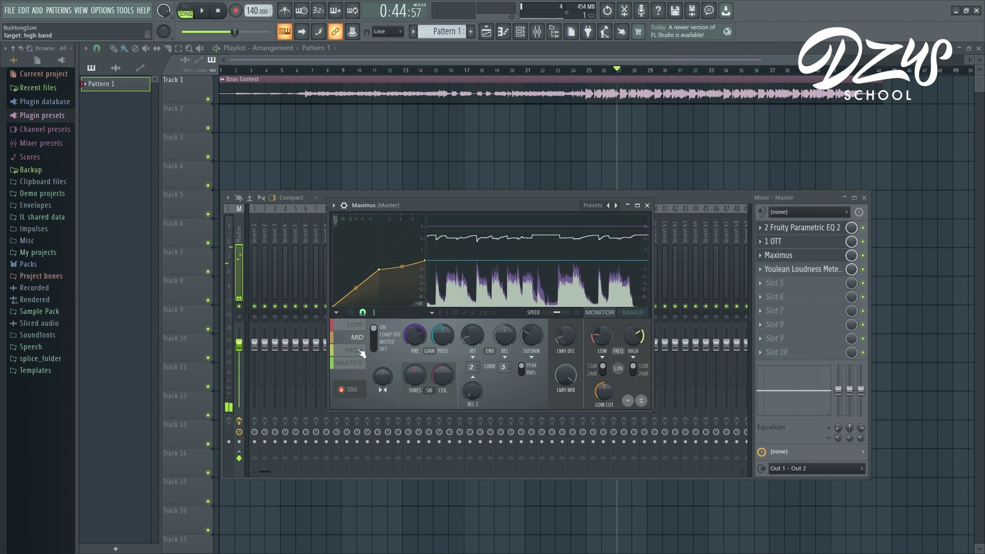
Step: Lower the High band's compression knee to -1.5 dB and bend the curve segment above it slightly upward while the track plays
left_click(360, 351)
key("space")
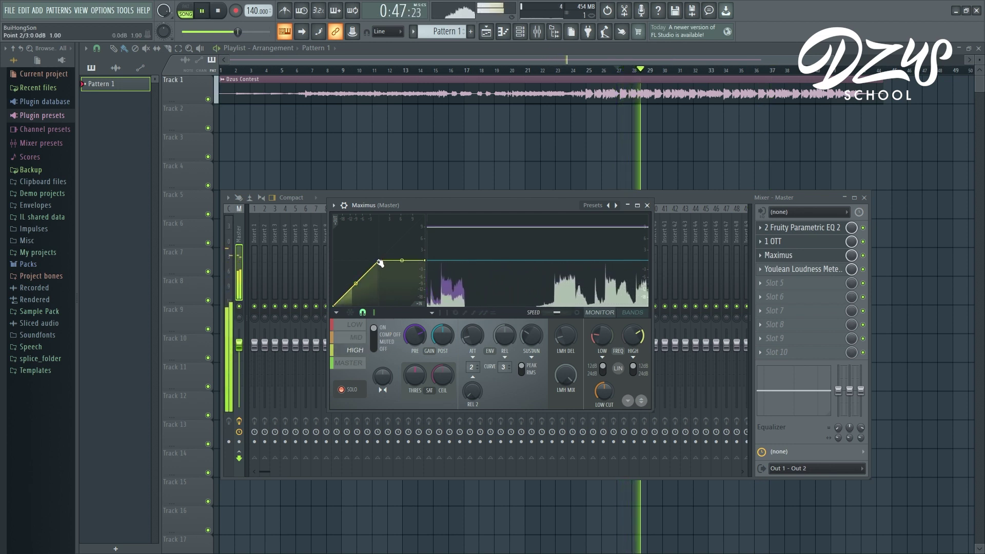
key("space")
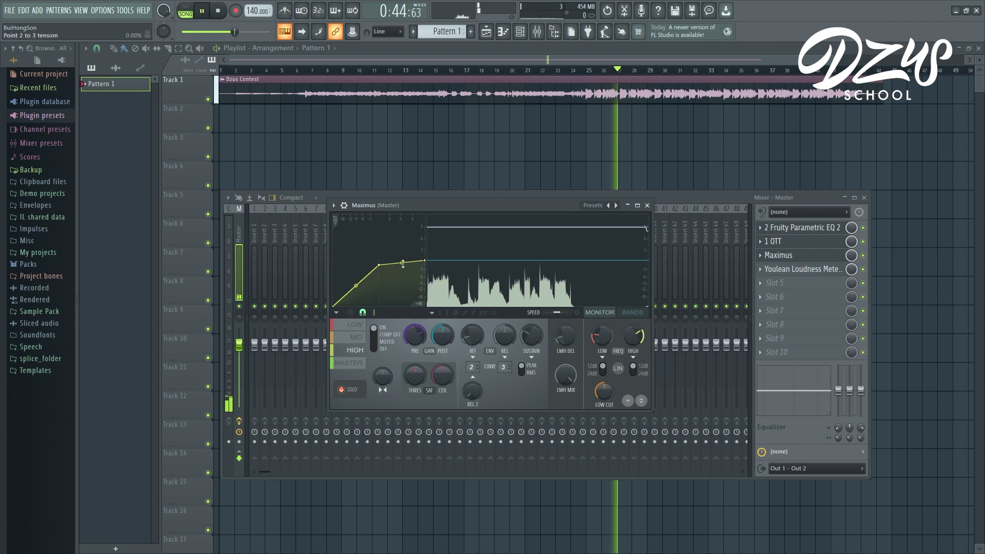
left_click_drag(403, 264, 402, 255)
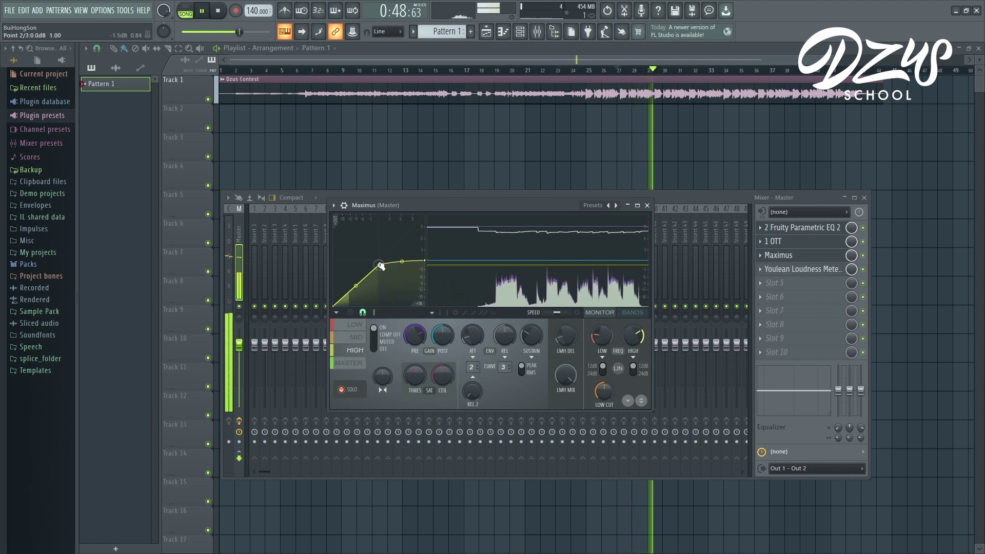
Step: Shift the Low band's knee to a slightly higher input level, raise the High band's knee closer to 0 dB, and stop playback
left_click(363, 338)
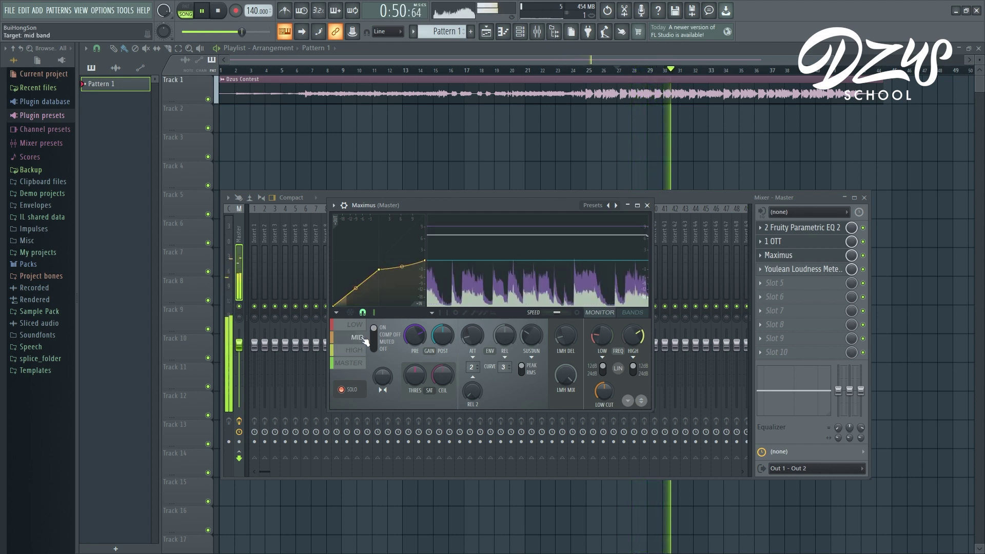
left_click(362, 326)
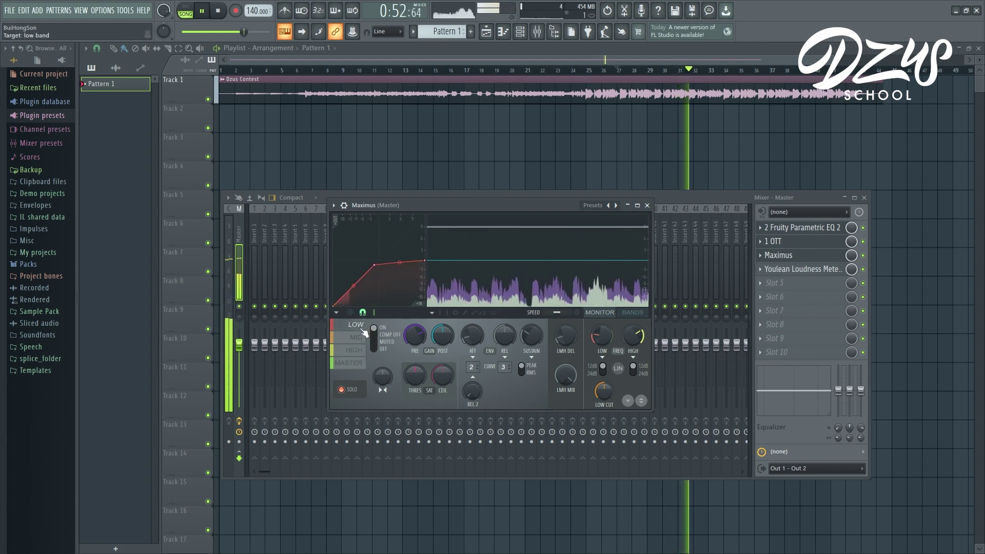
left_click_drag(373, 264, 379, 264)
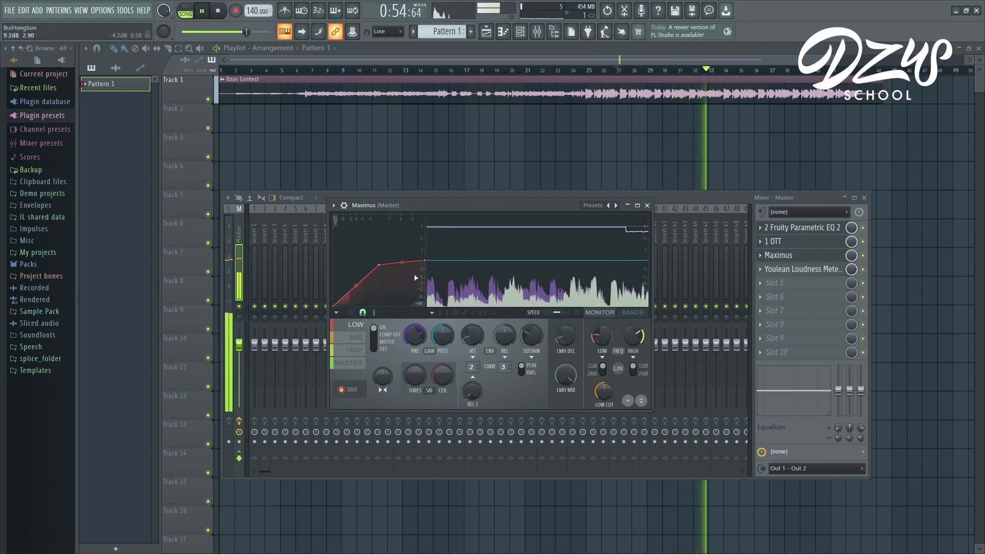
left_click(354, 349)
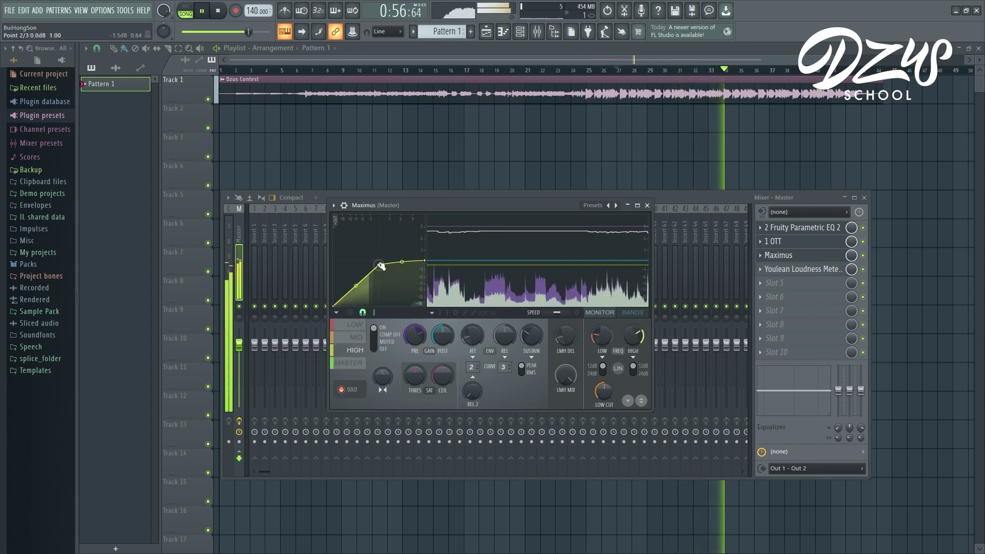
left_click_drag(380, 265, 381, 262)
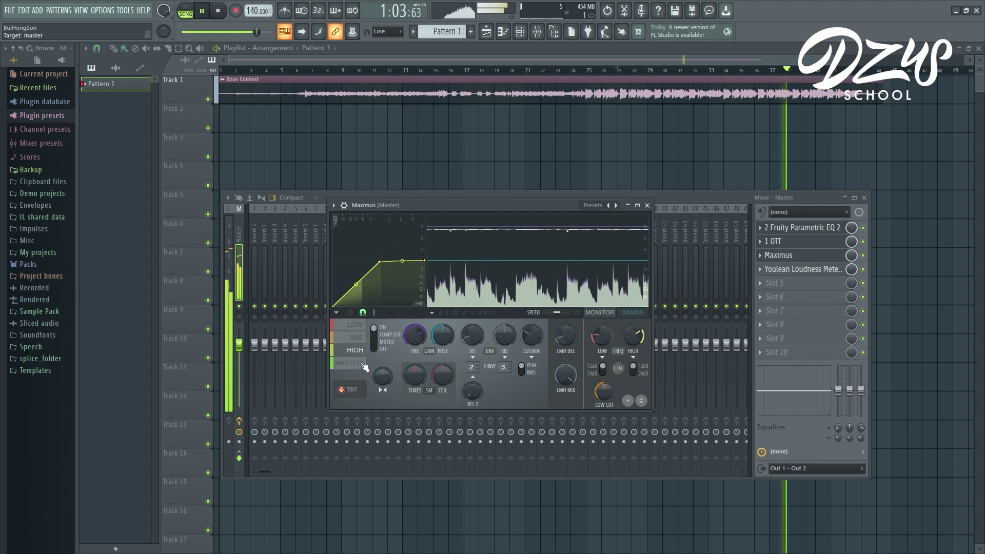
key("space")
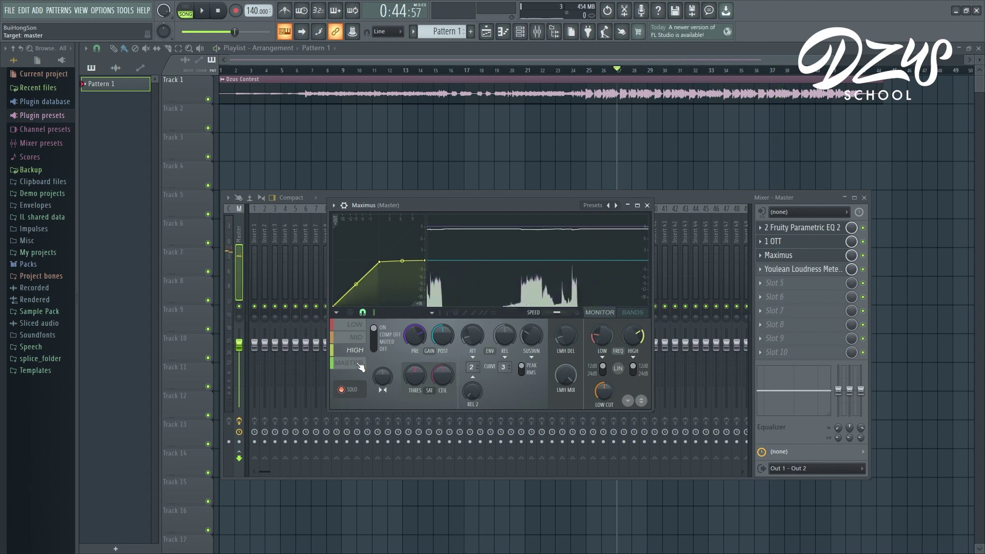
Step: Raise the Master band's curve end point to 2.7 dB and try knee heights between 0 dB and that level during playback
left_click(361, 365)
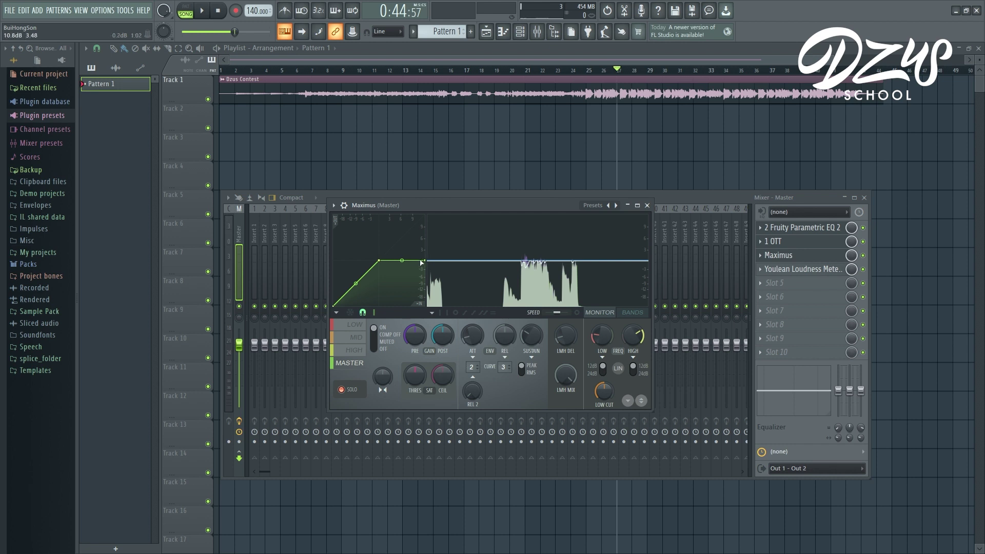
left_click_drag(426, 259, 427, 251)
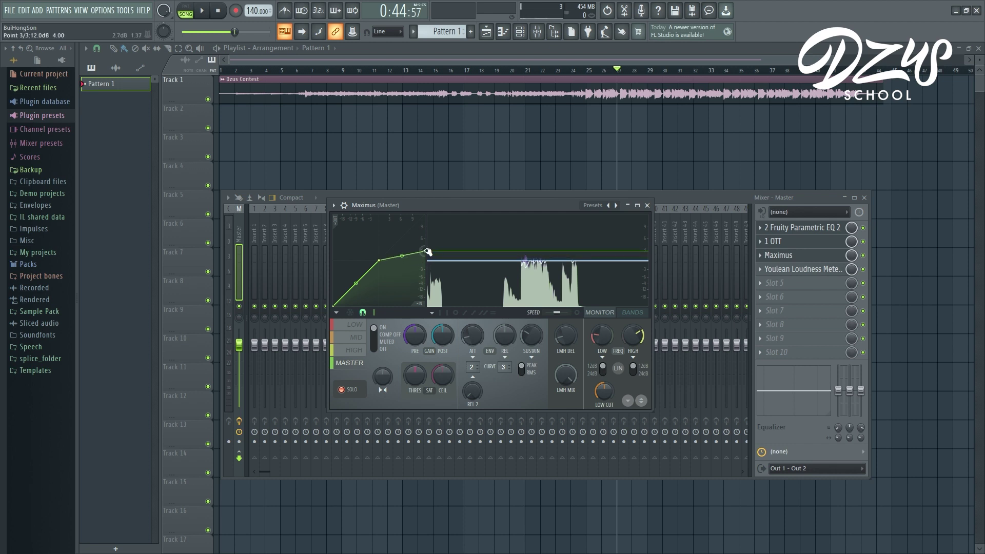
key("space")
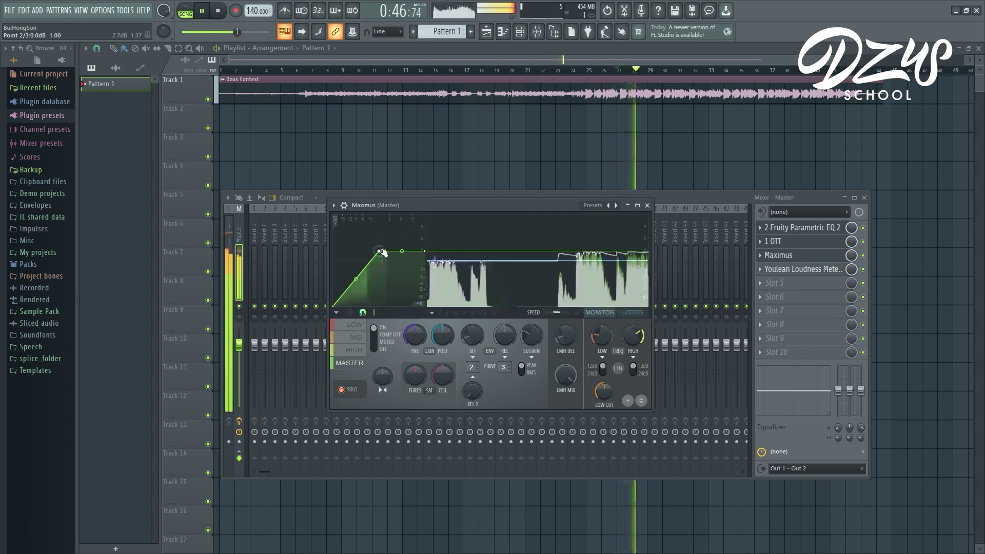
left_click_drag(380, 251, 380, 261)
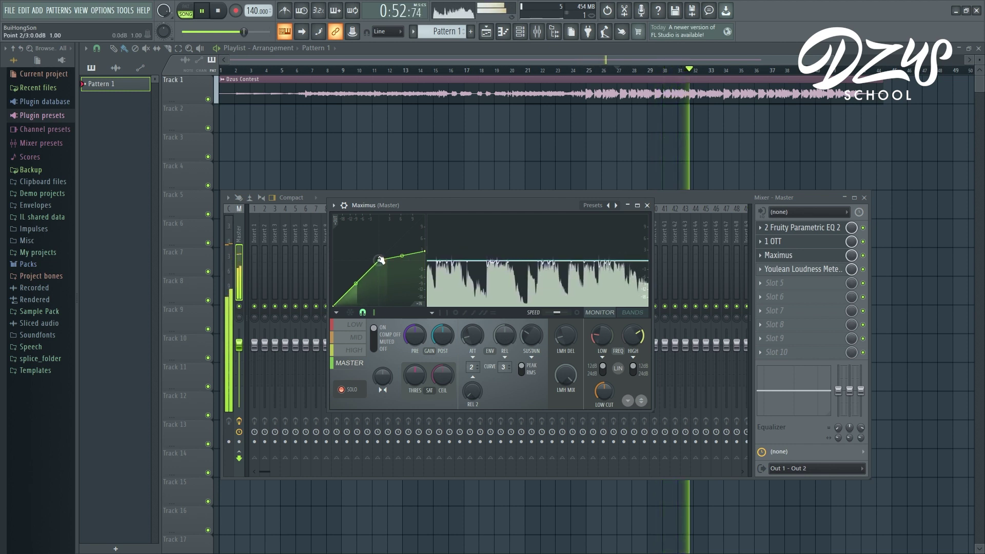
left_click_drag(380, 261, 380, 256)
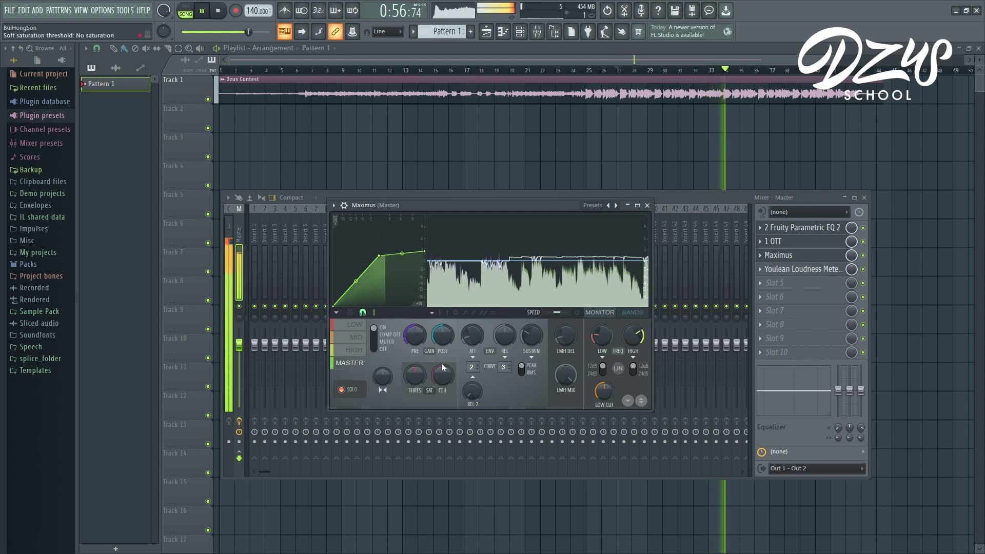
left_click_drag(378, 256, 379, 273)
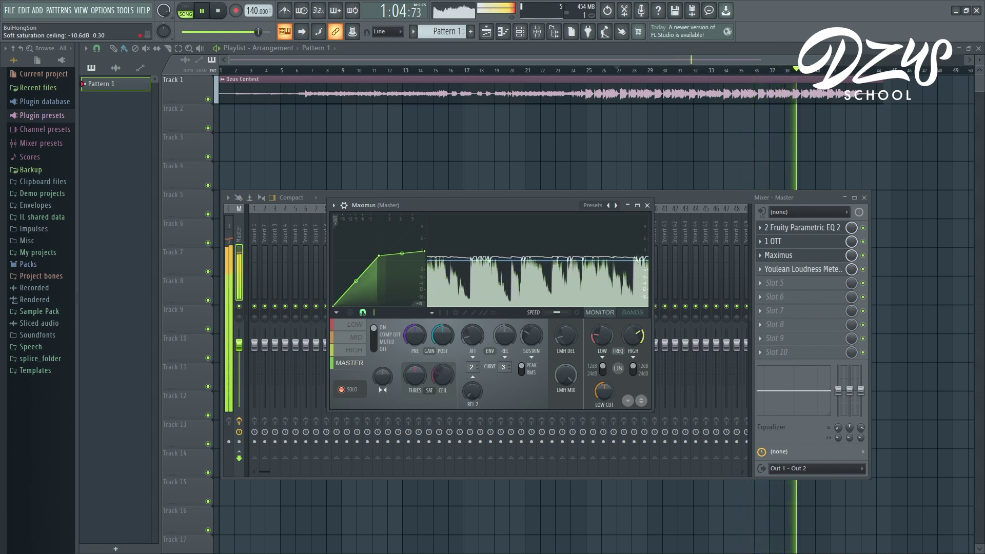
Step: Check the Master band's soft saturation ceiling options, lower its compression knee to -3.0 dB, and stop playback on the High band
right_click(442, 376)
left_click(453, 299)
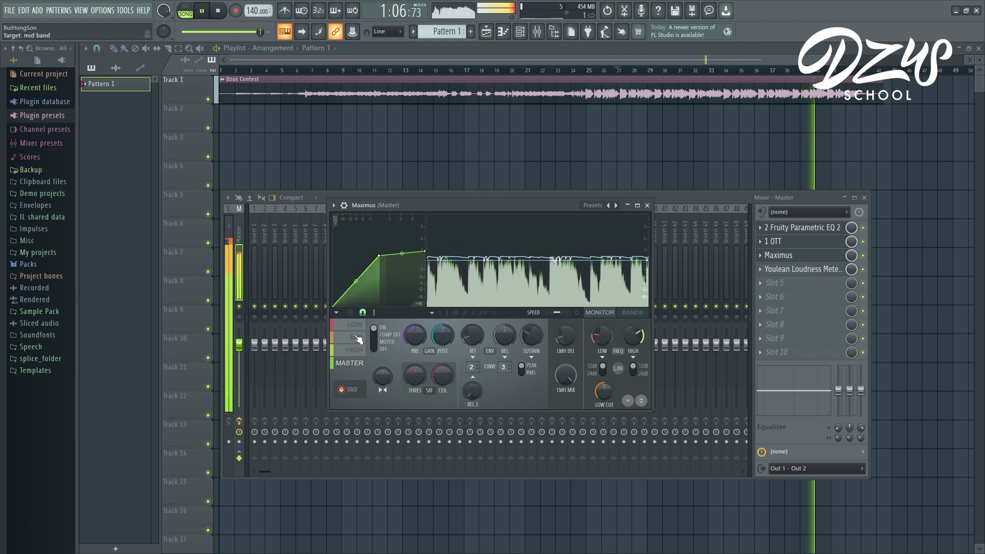
left_click_drag(379, 256, 374, 268)
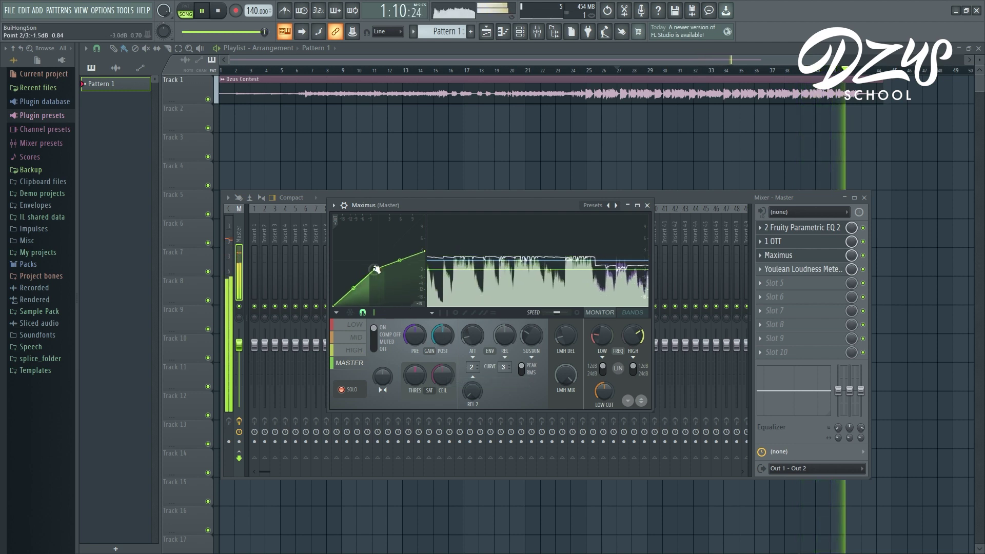
left_click(357, 350)
key("space")
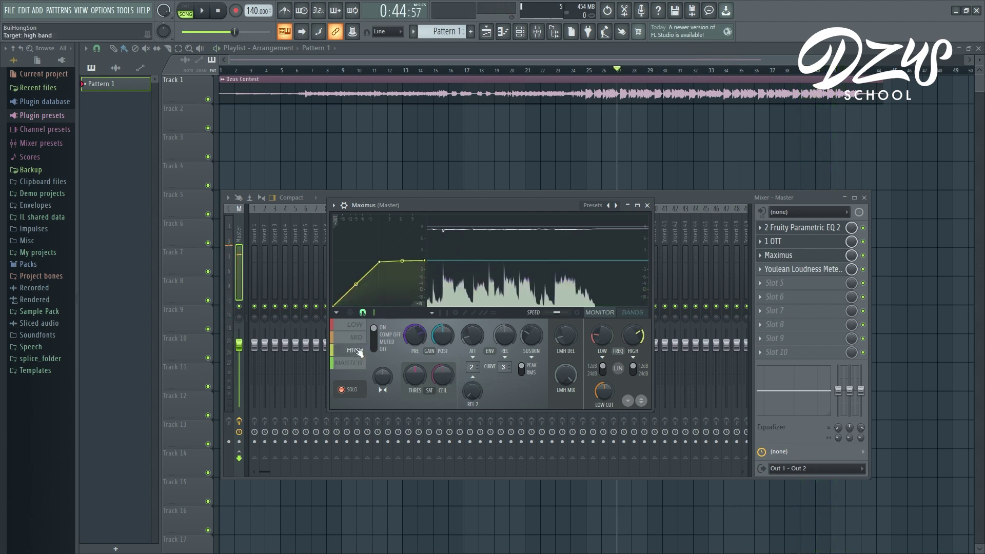
Step: Compare the compression curves of the High, Mid, Low and Master bands in Maximus with playback stopped
left_click(358, 351)
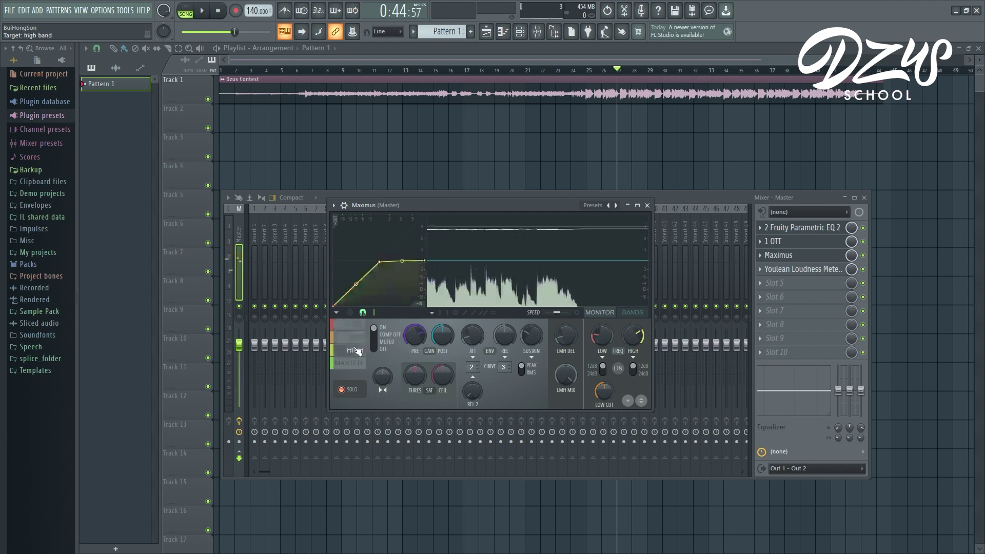
left_click(357, 338)
left_click(357, 325)
left_click(357, 350)
left_click(359, 336)
left_click(359, 339)
left_click(358, 339)
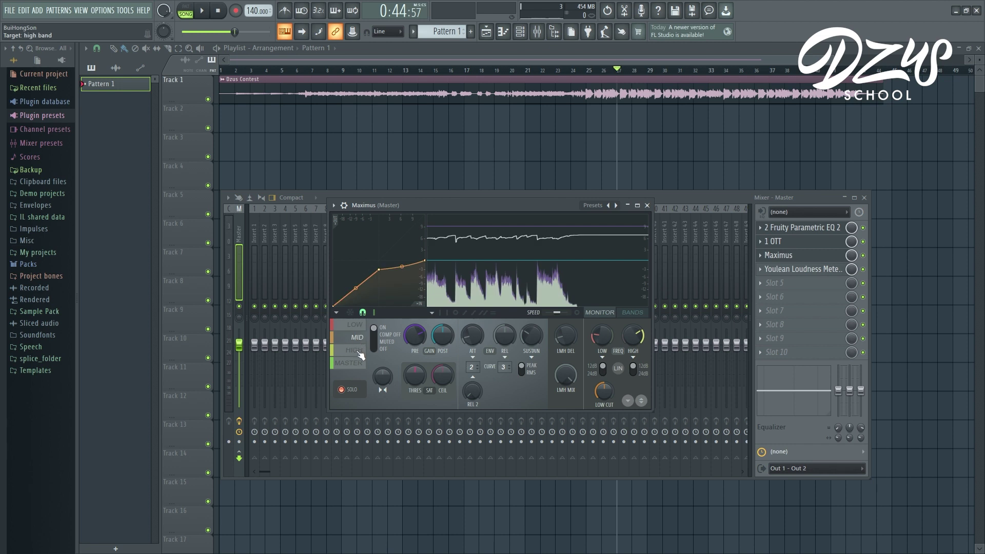
left_click(358, 354)
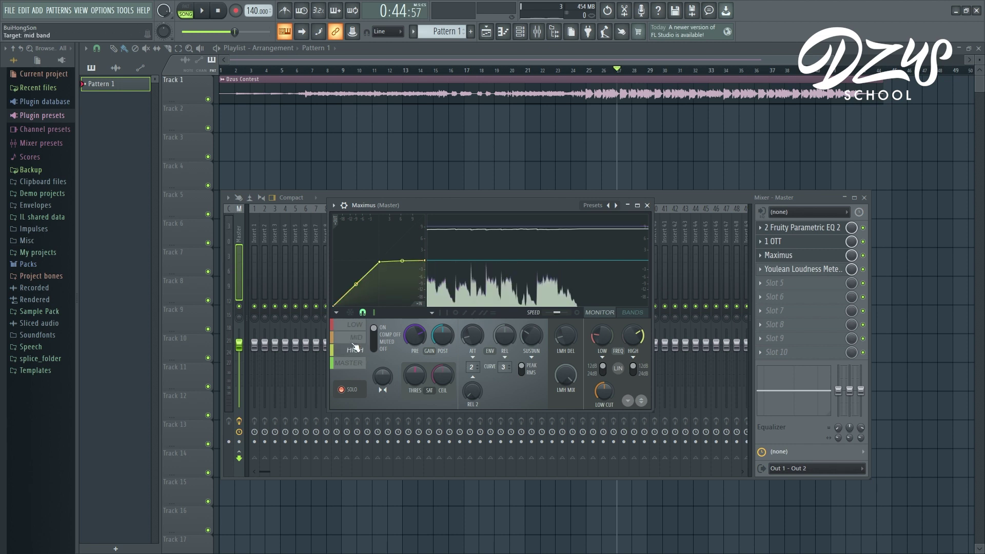
left_click(353, 364)
Step: Play the track from around bar 20 and reopen Maximus from the Master channel's effect slots in the mixer
key("space")
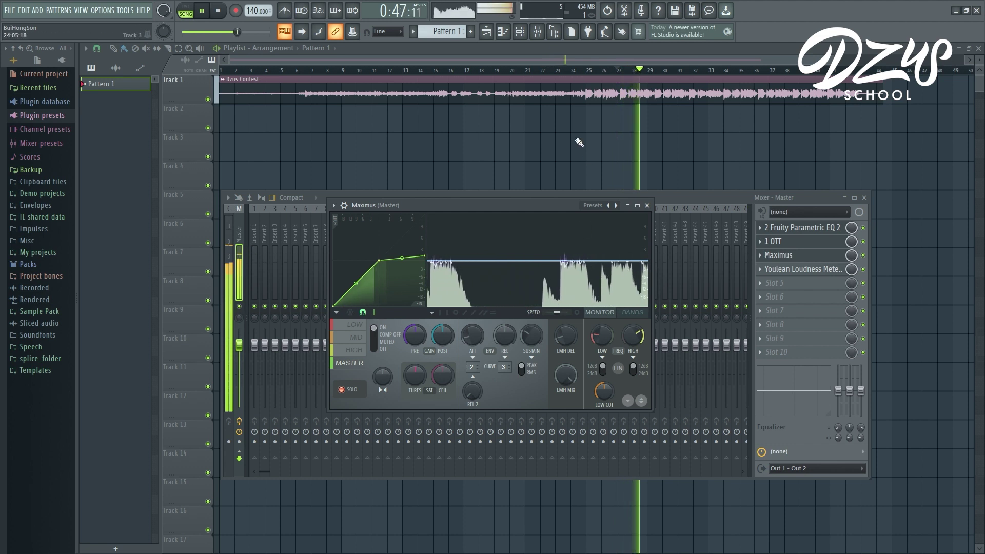
left_click(509, 70)
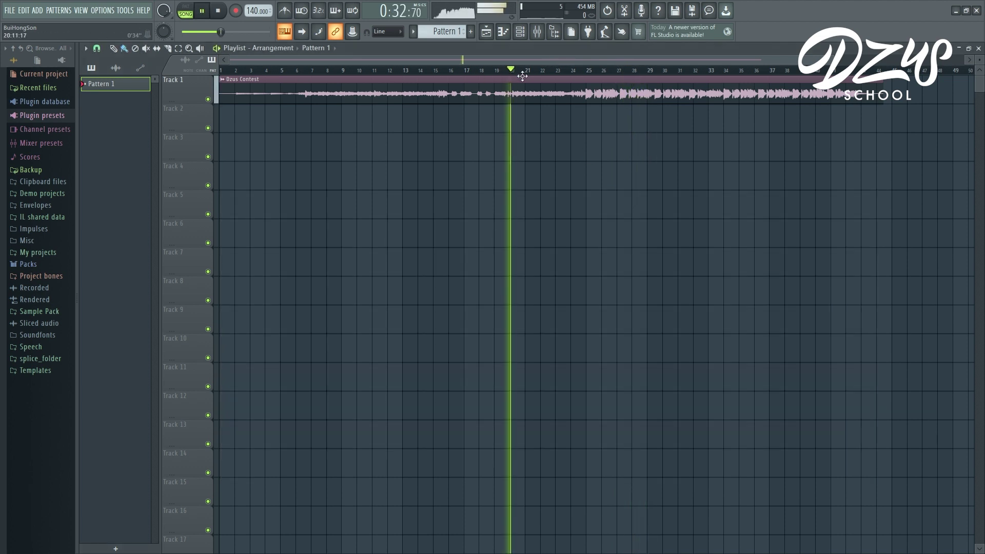
left_click(538, 32)
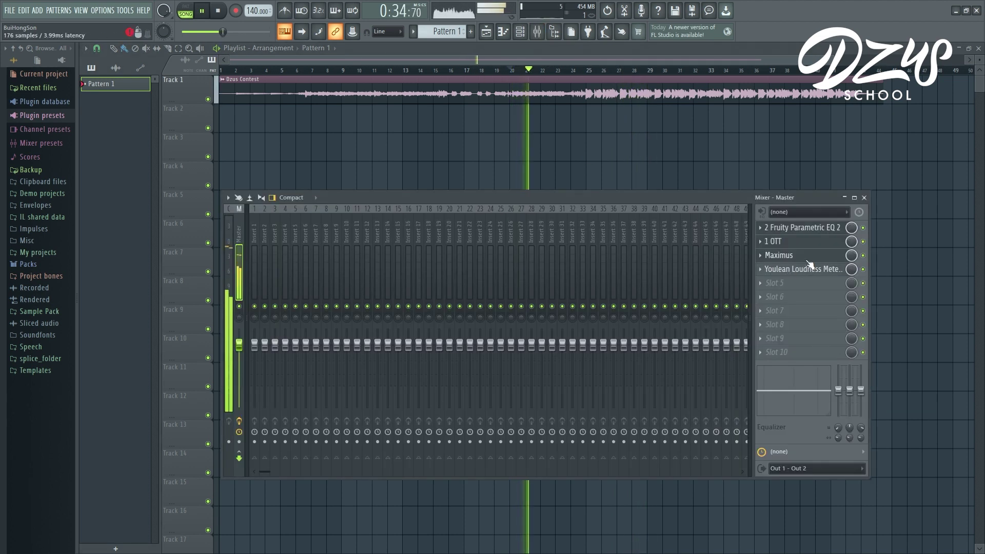
left_click(798, 258)
left_click_drag(488, 205, 535, 214)
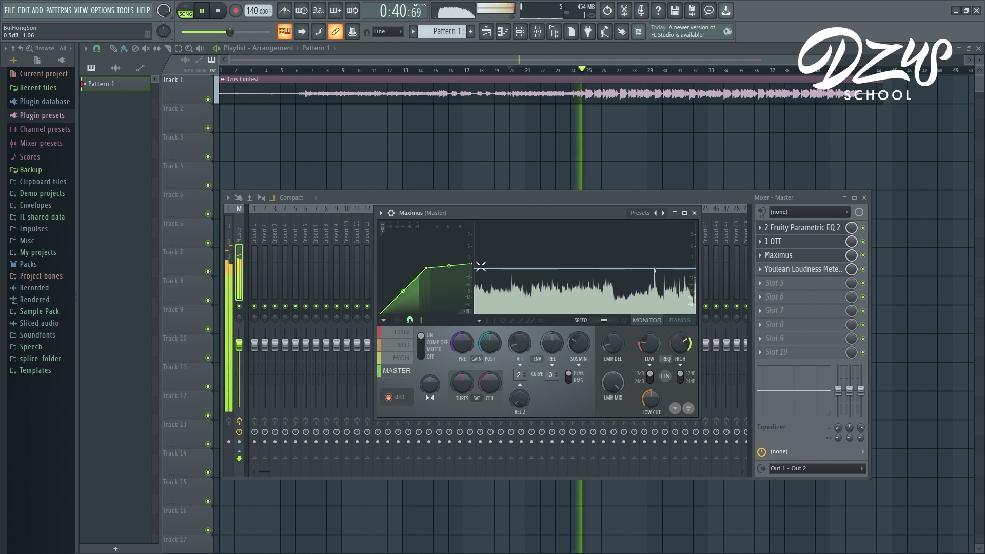
Step: Shift the Low band's compression knee to an input level of -1.5 dB during playback, comparing it with the Master band
left_click(403, 334)
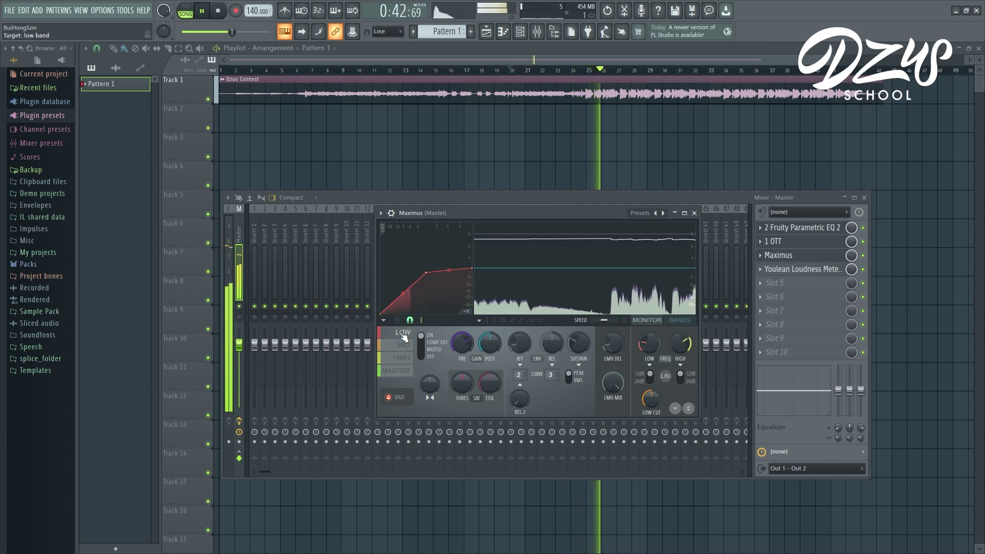
left_click(406, 345)
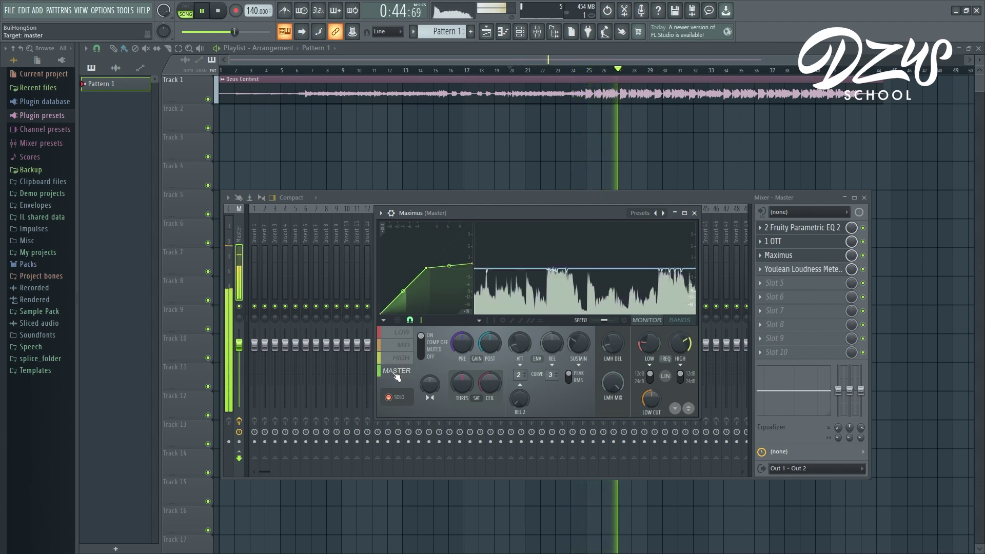
left_click(403, 333)
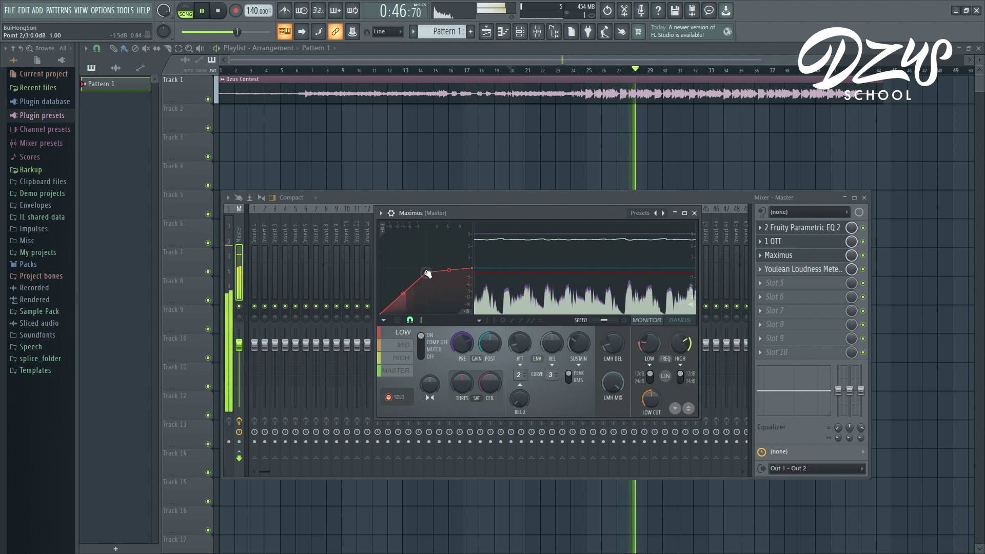
left_click(405, 371)
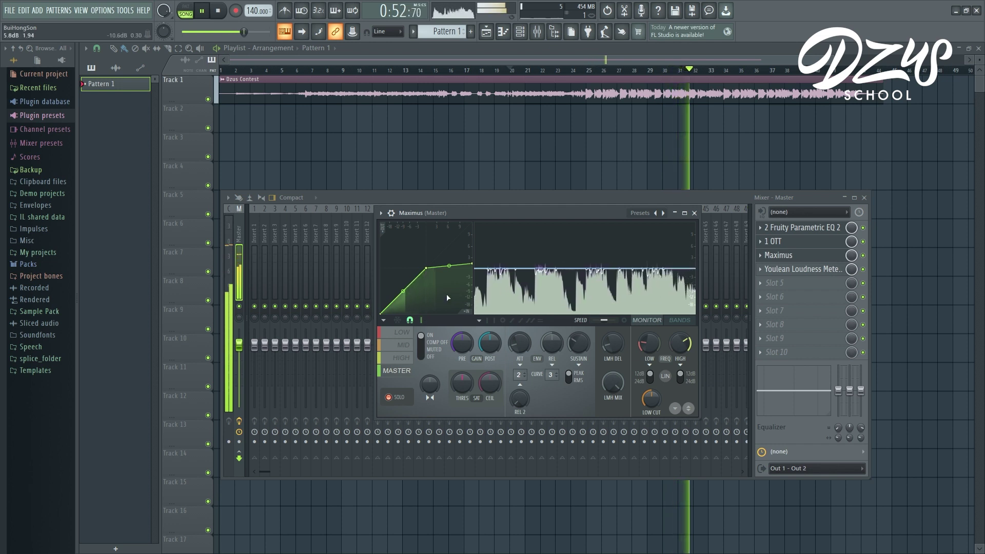
left_click(403, 332)
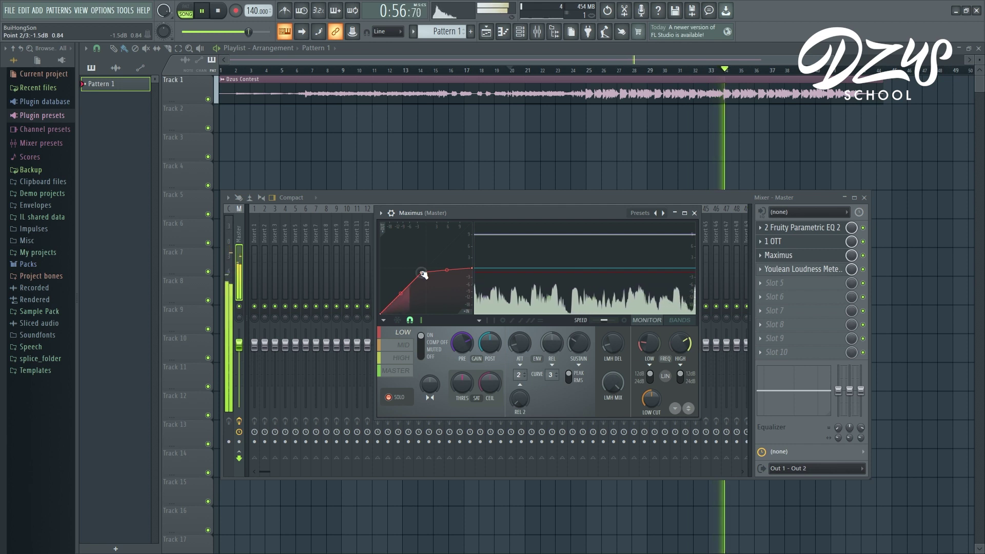
left_click(398, 370)
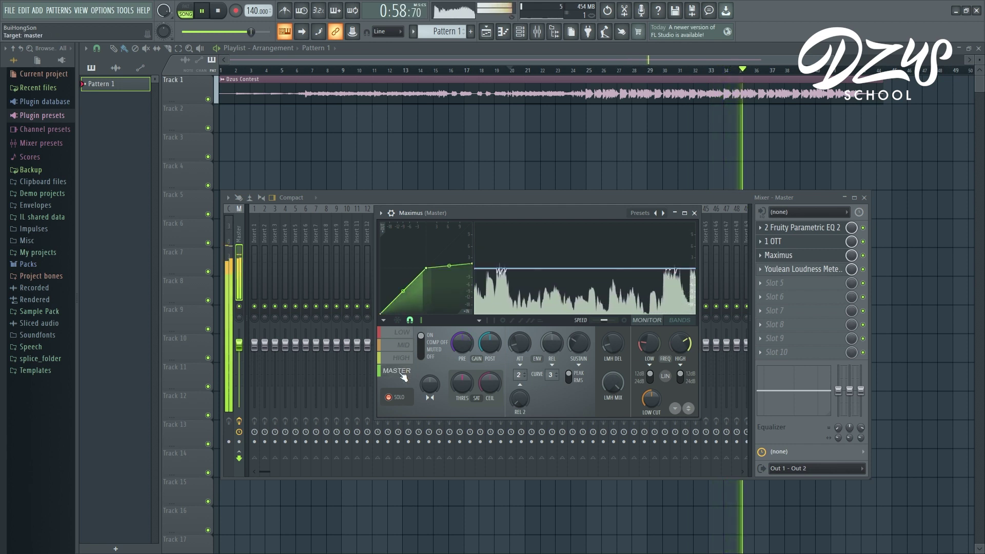
Step: Lower the Low band's knee to an output level of -3.0 dB, check the Master band, and stop playback
left_click(402, 332)
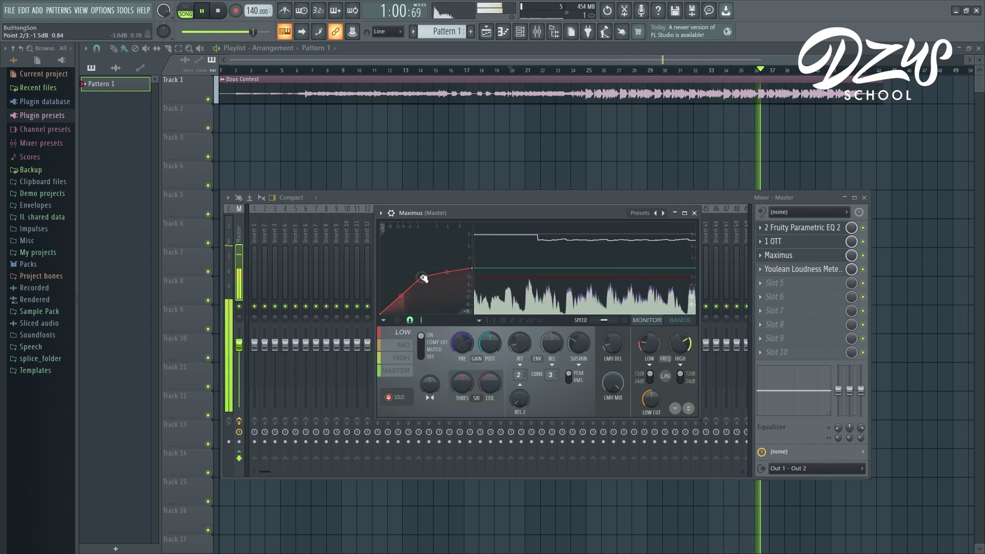
left_click(411, 334)
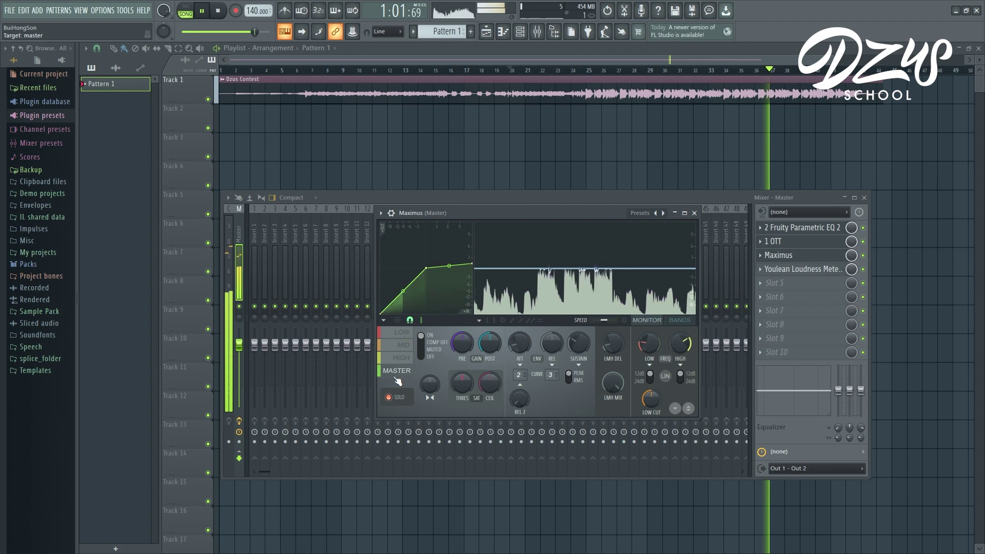
left_click_drag(528, 213, 529, 213)
key("space")
Step: Compare the Low band's compression curve with the Master band's while playback is stopped
left_click(401, 330)
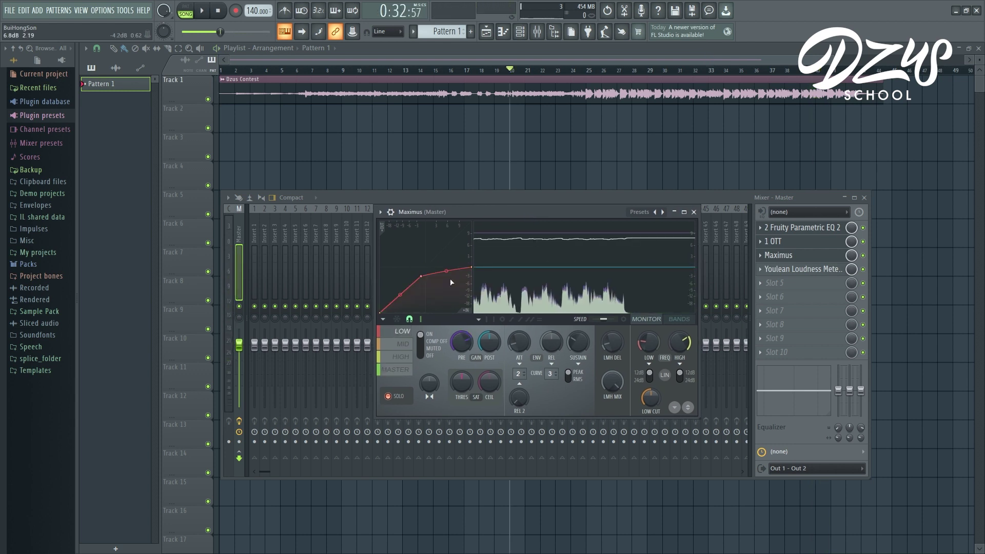
left_click(404, 370)
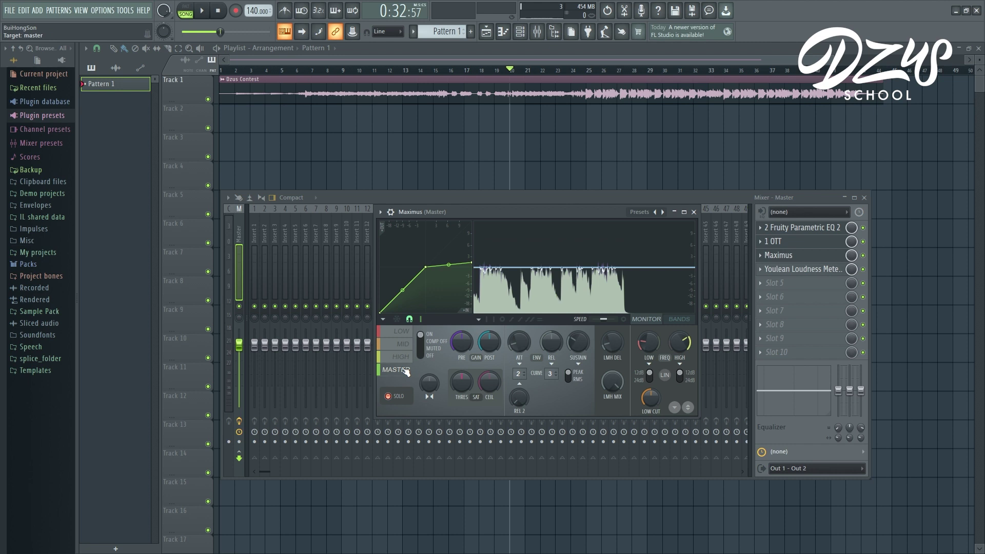
left_click(407, 333)
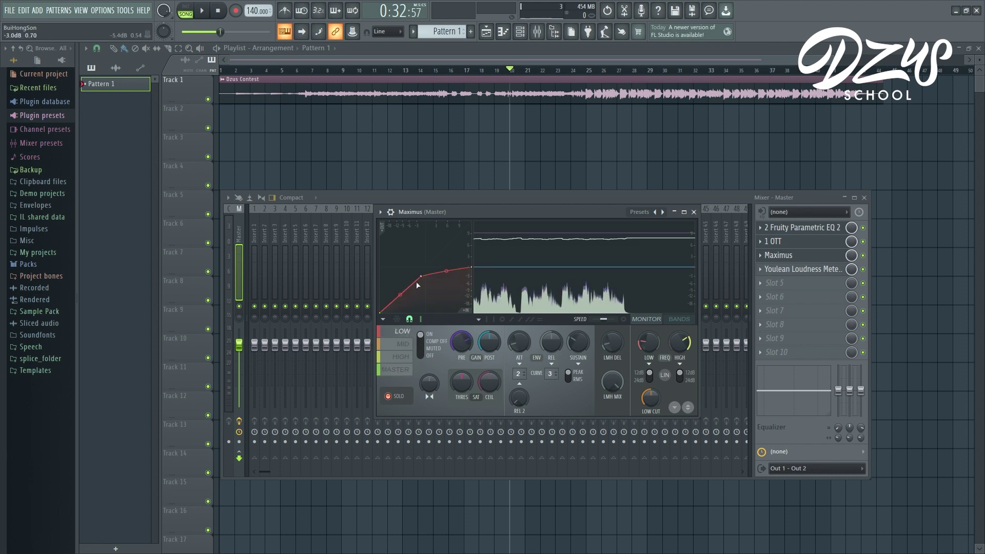
left_click(396, 369)
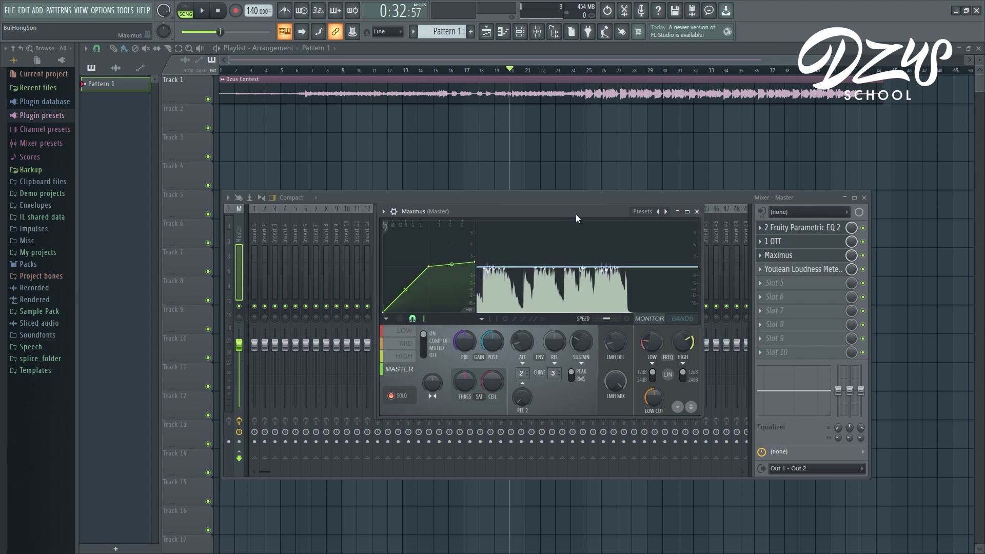
left_click_drag(576, 214, 620, 216)
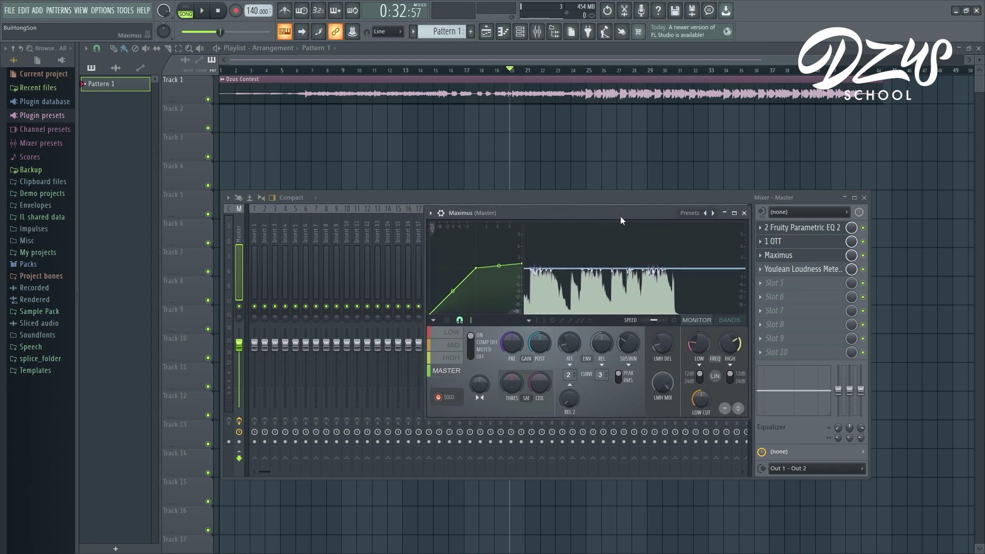
left_click(452, 333)
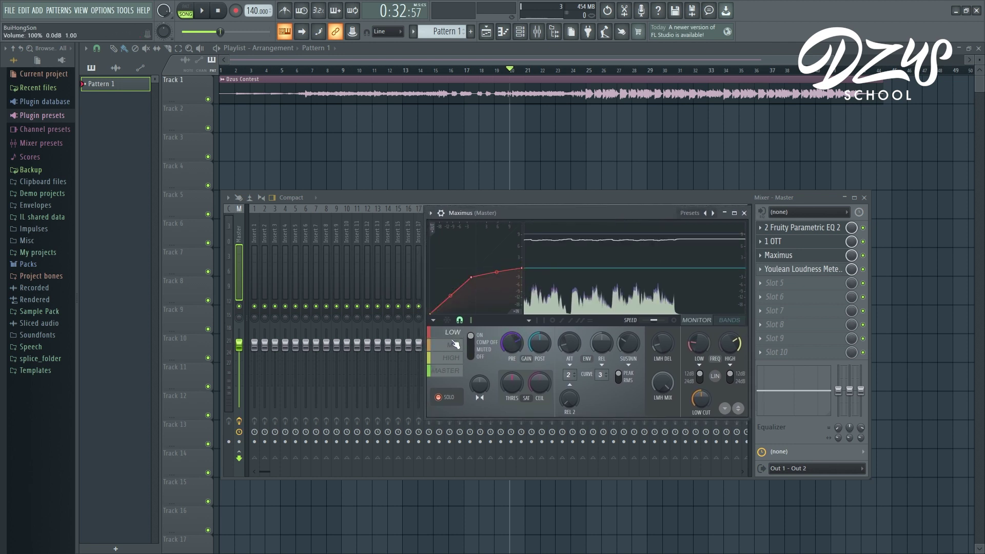
left_click(447, 371)
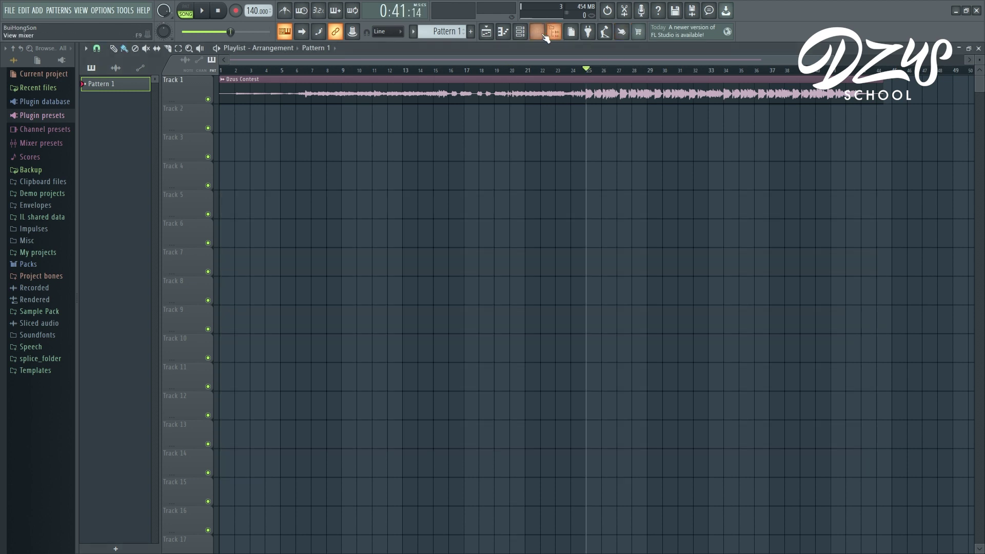
Step: Open Youlean and Maximus from the Master channel and try soft saturation thresholds such as 2% and 7% on the Master band during playback
key("F9")
left_click(802, 269)
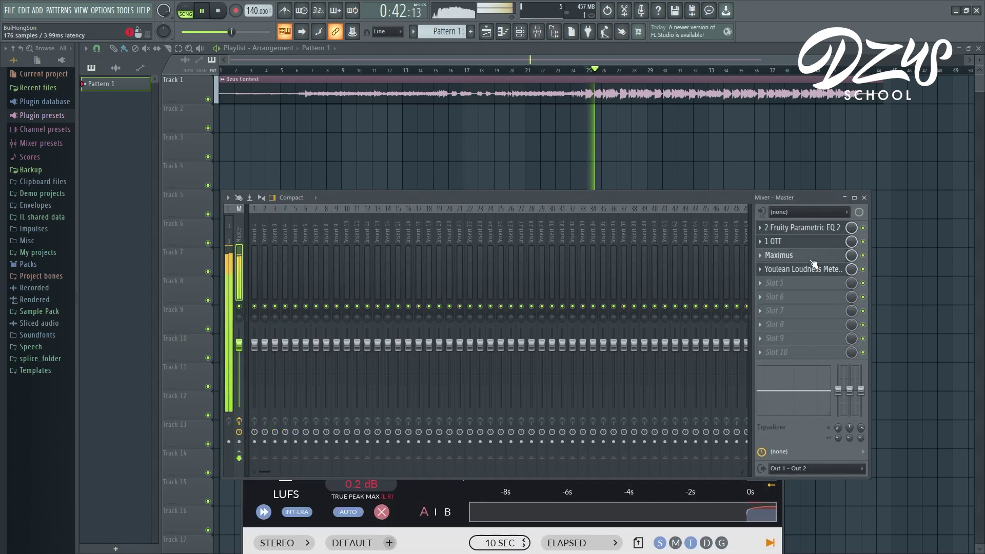
left_click(812, 257)
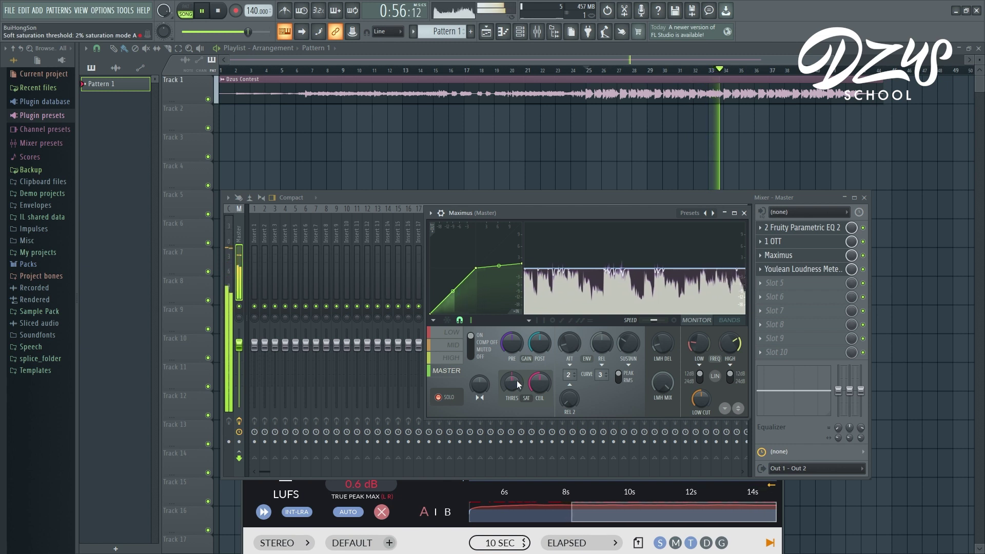
left_click_drag(516, 380, 516, 329)
left_click_drag(511, 382, 510, 434)
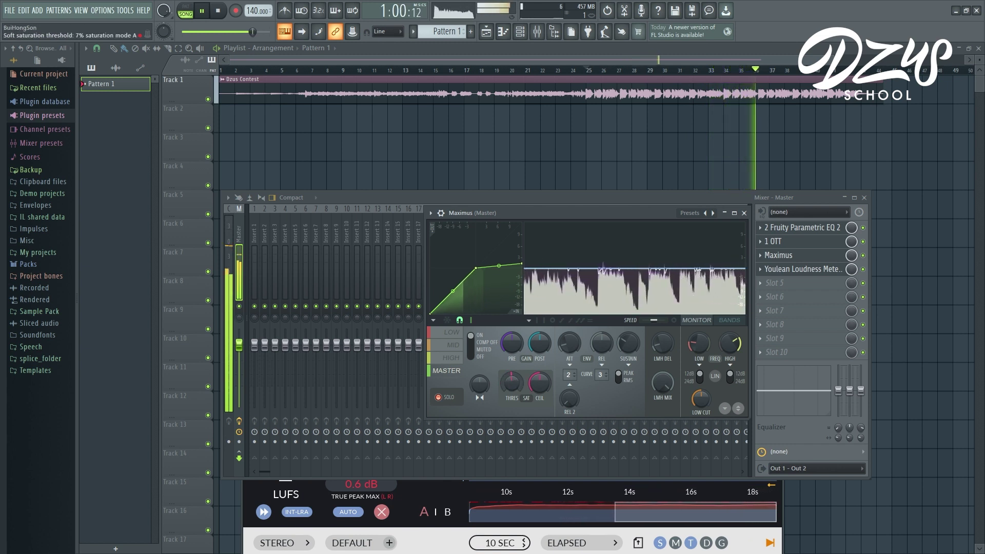
left_click_drag(511, 382, 515, 382)
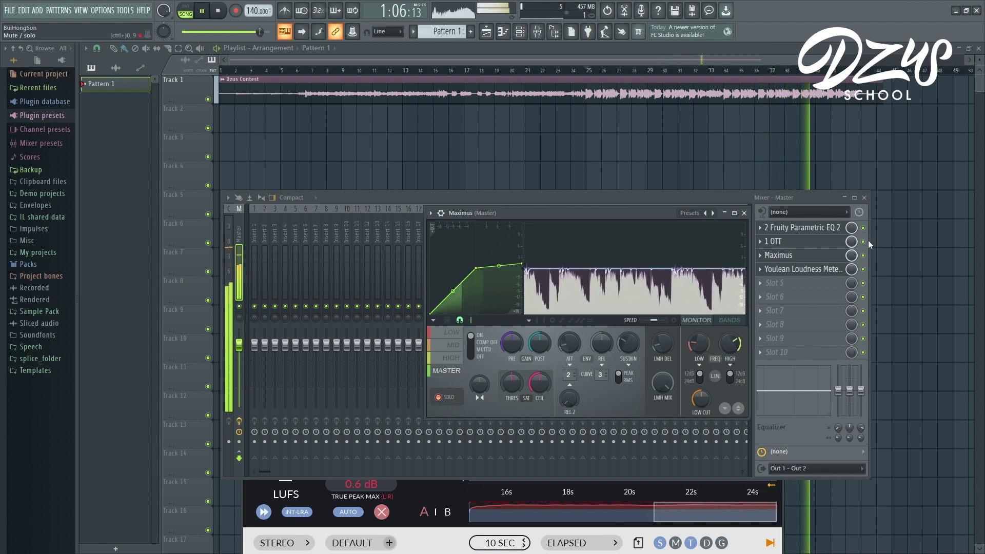
key("space")
Step: Lower the Master band's soft saturation ceiling to -1.2 dB while the track plays, and stop playback
left_click_drag(603, 215, 558, 216)
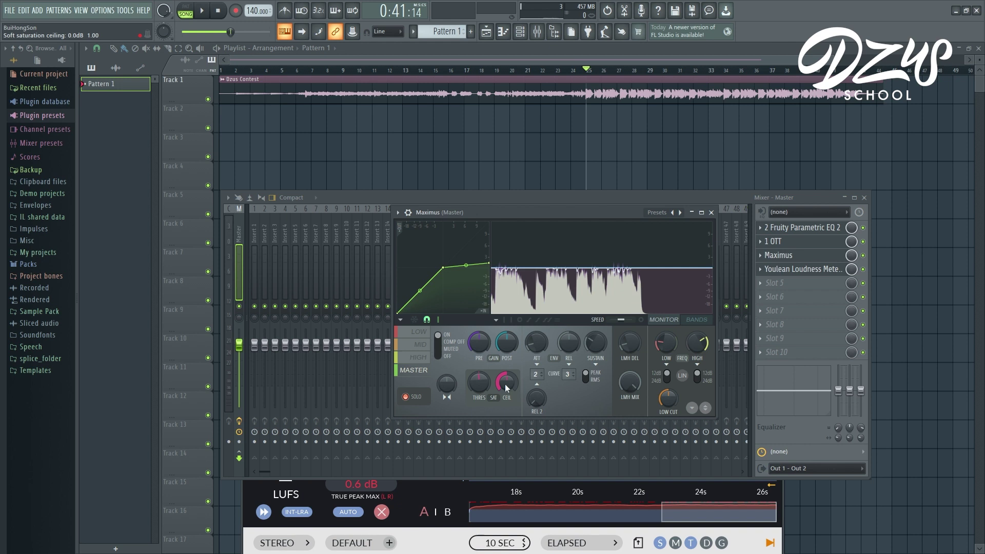
key("space")
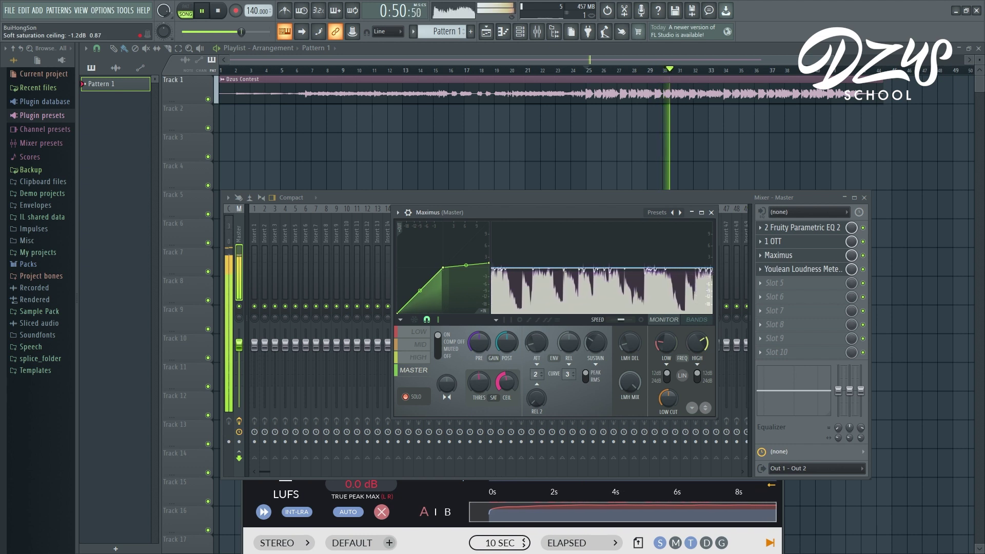
key("space")
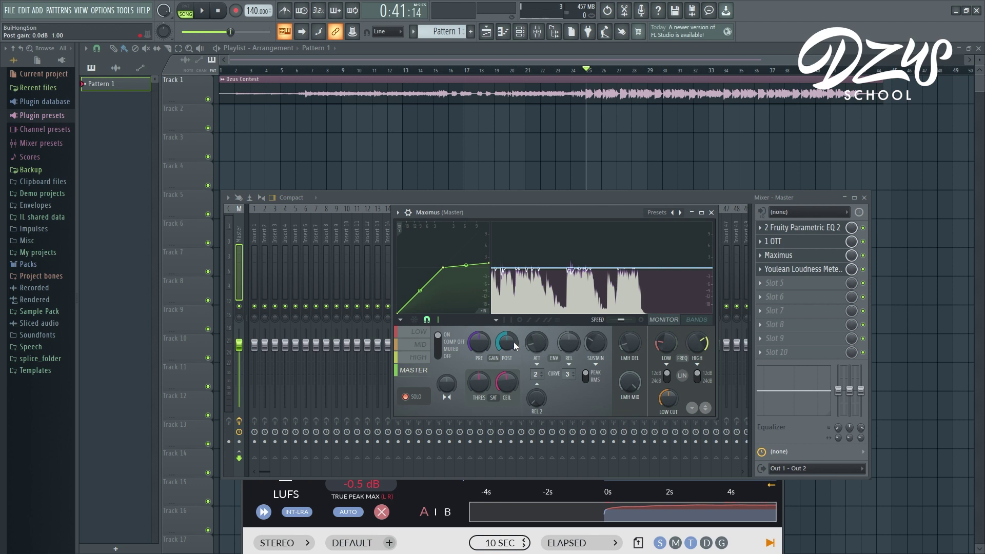
Step: Try a higher post gain on the Master band during playback, reset it to 0.0 dB, and stop the track
key("space")
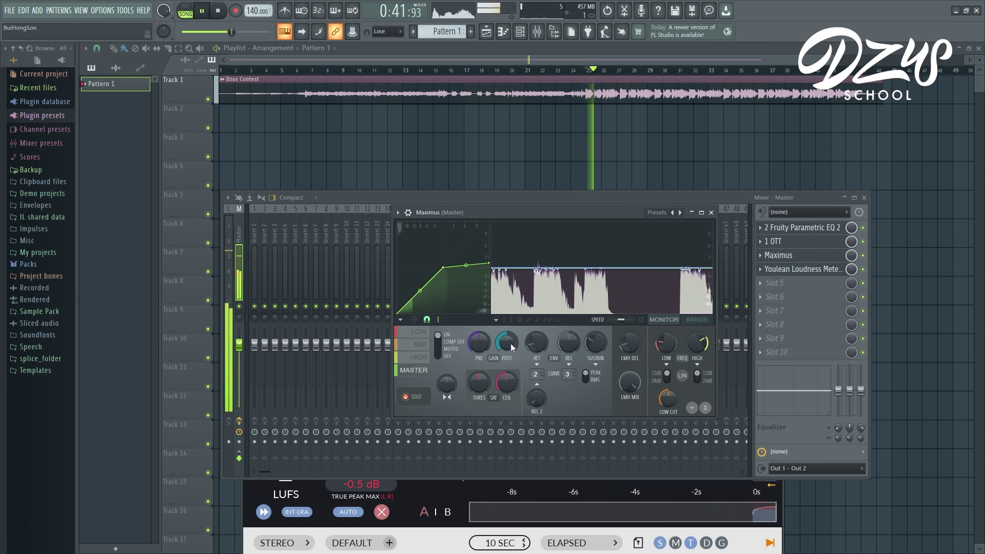
mouse_move(506, 342)
left_mouse_down()
mouse_move(506, 298)
mouse_move(506, 342)
left_mouse_up()
right_click(506, 342)
left_click(533, 331)
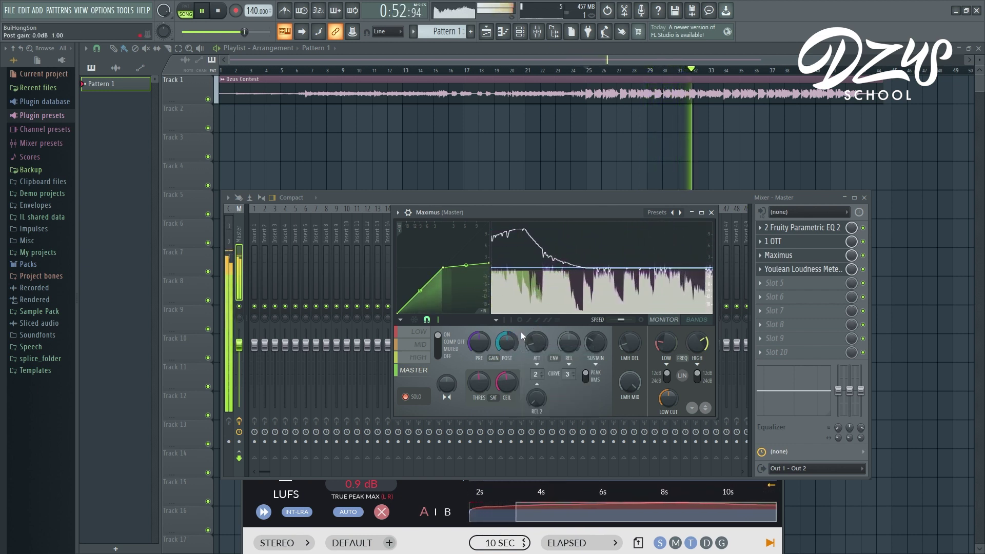
key("space")
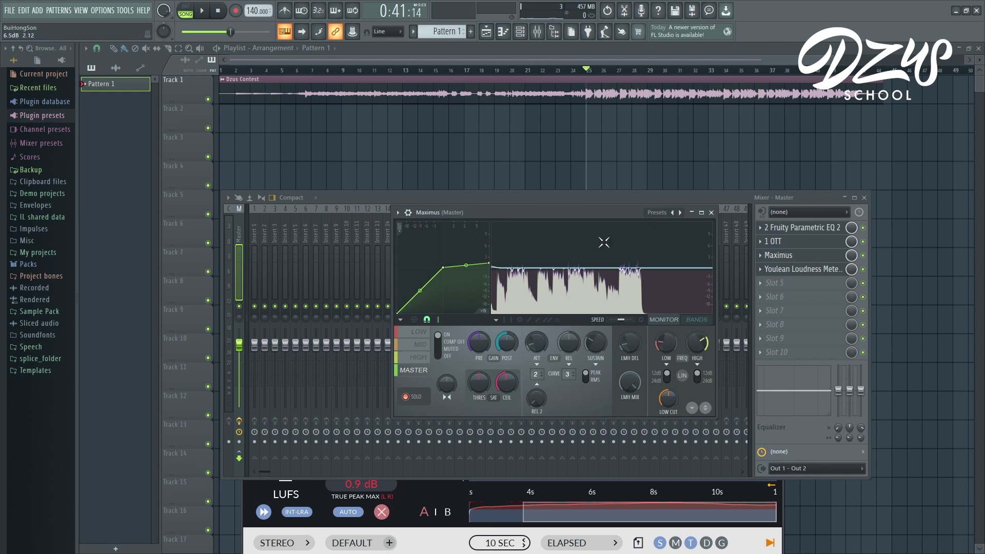
Step: Bring up Youlean Loudness Meter 2 from the Master channel and check the integrated loudness while the track plays
left_click(798, 270)
left_click(798, 272)
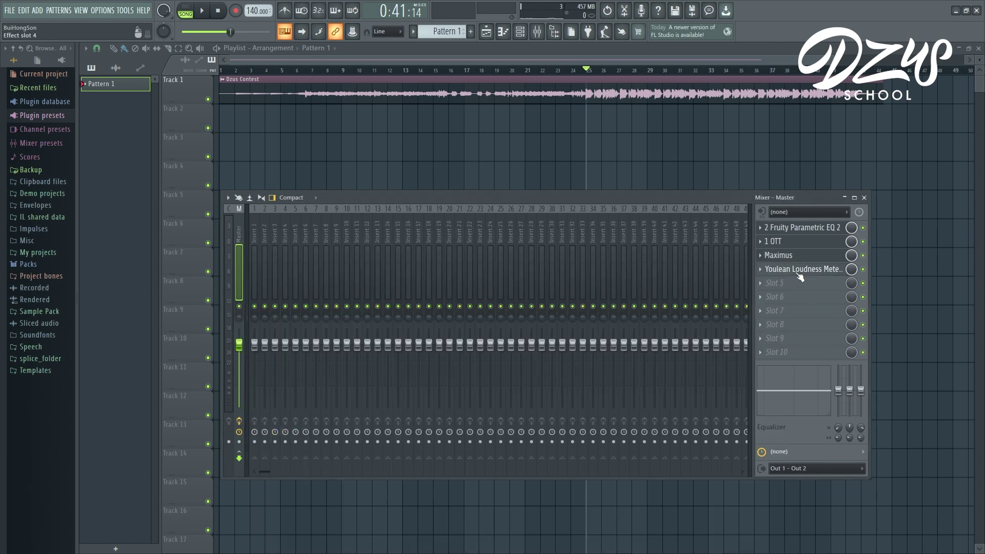
left_click(799, 272)
left_click_drag(435, 225, 463, 197)
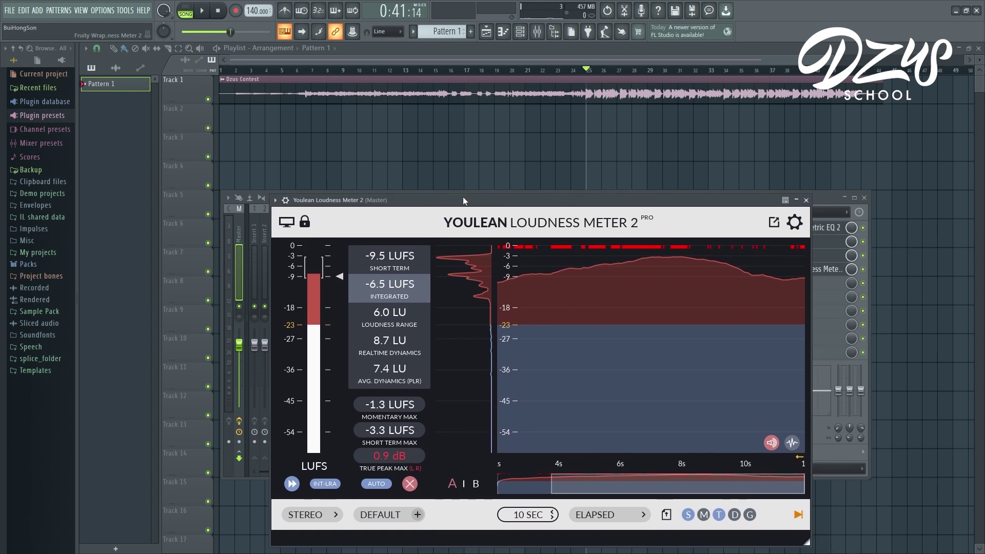
key("space")
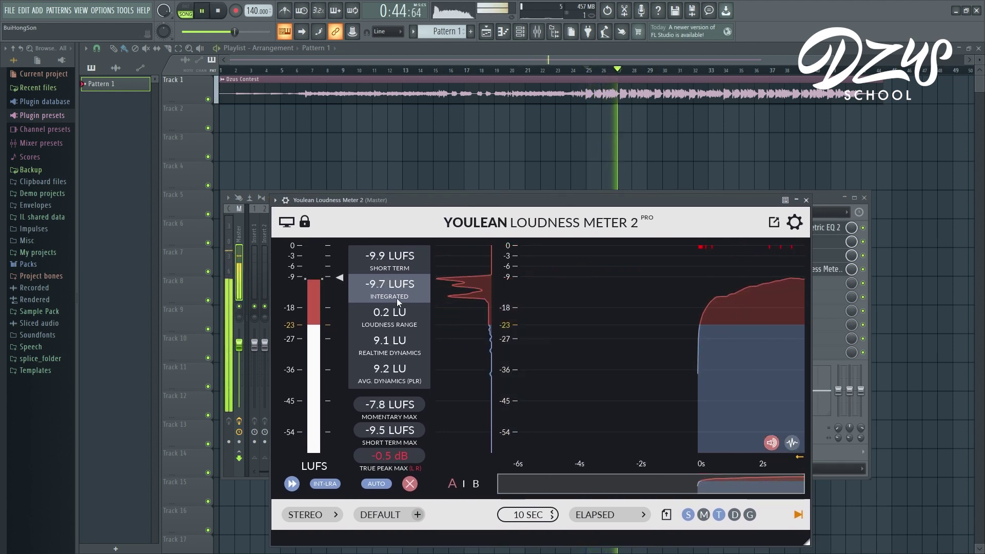
Step: Stop playback, move the Youlean meter aside, and bring up Maximus from the Master channel so both stay visible
key("space")
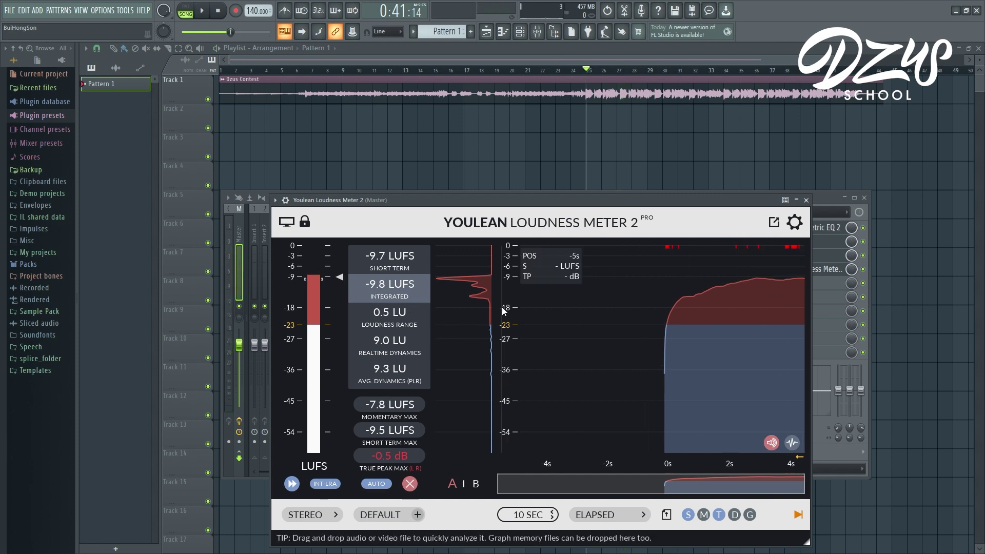
left_click_drag(693, 199, 688, 172)
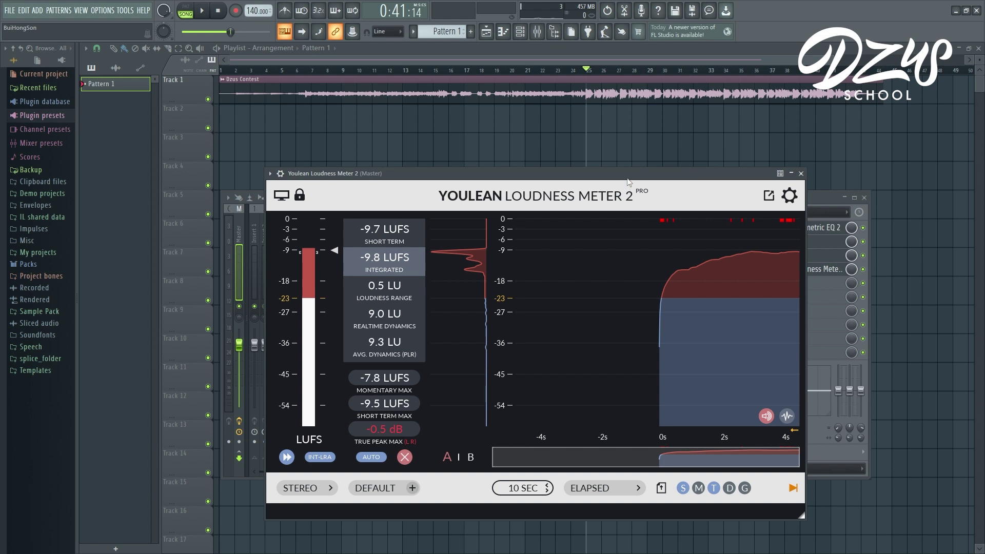
left_click_drag(687, 173, 601, 185)
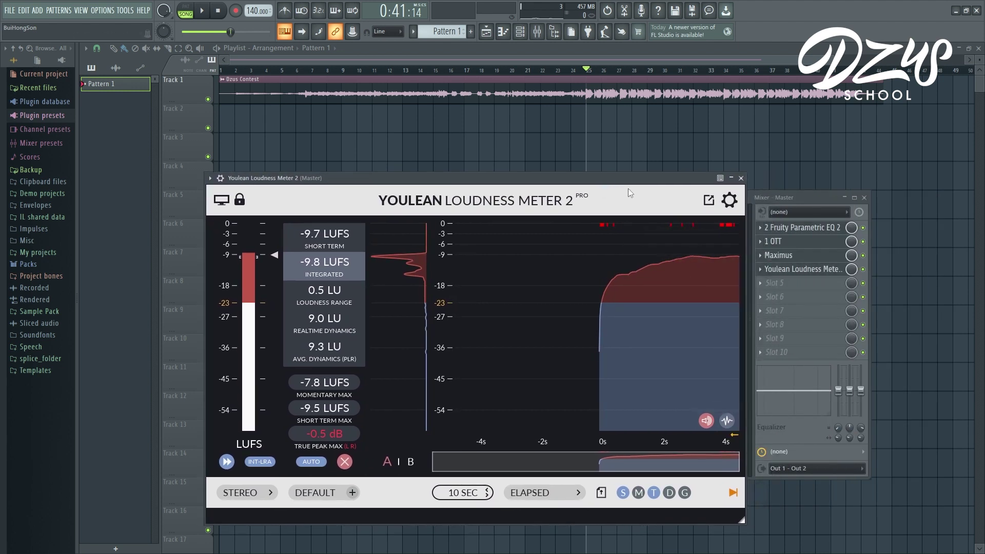
left_click(790, 256)
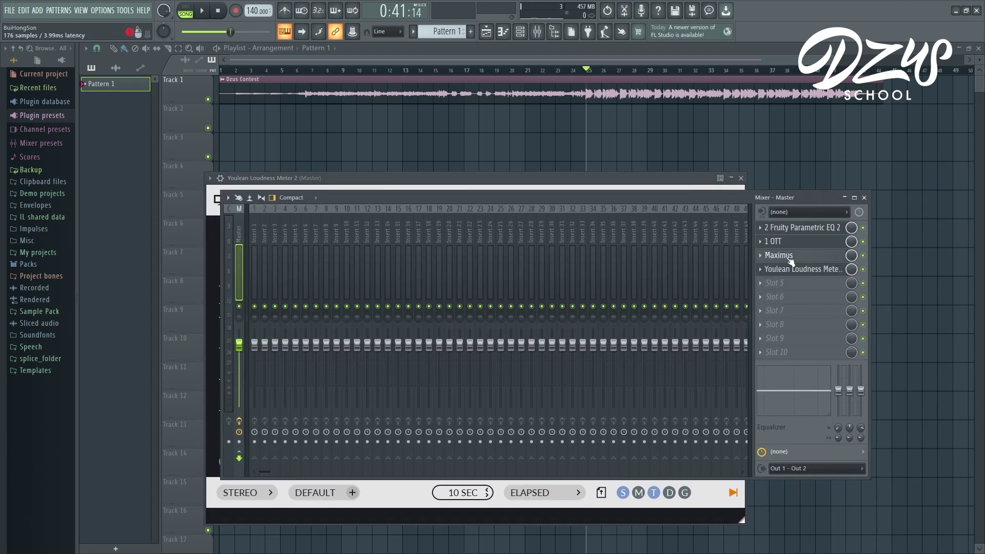
left_click_drag(347, 175, 144, 187)
left_click(652, 233)
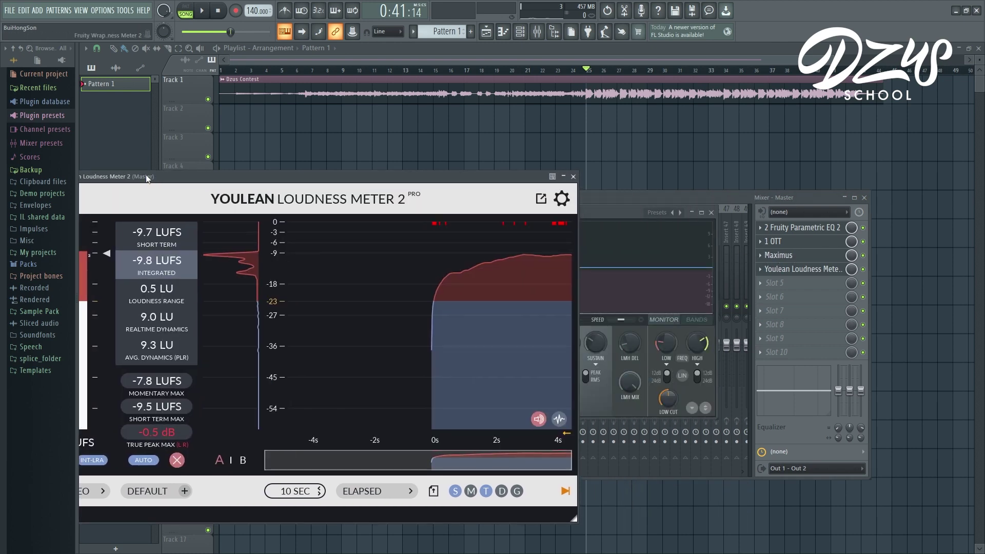
left_click(512, 292)
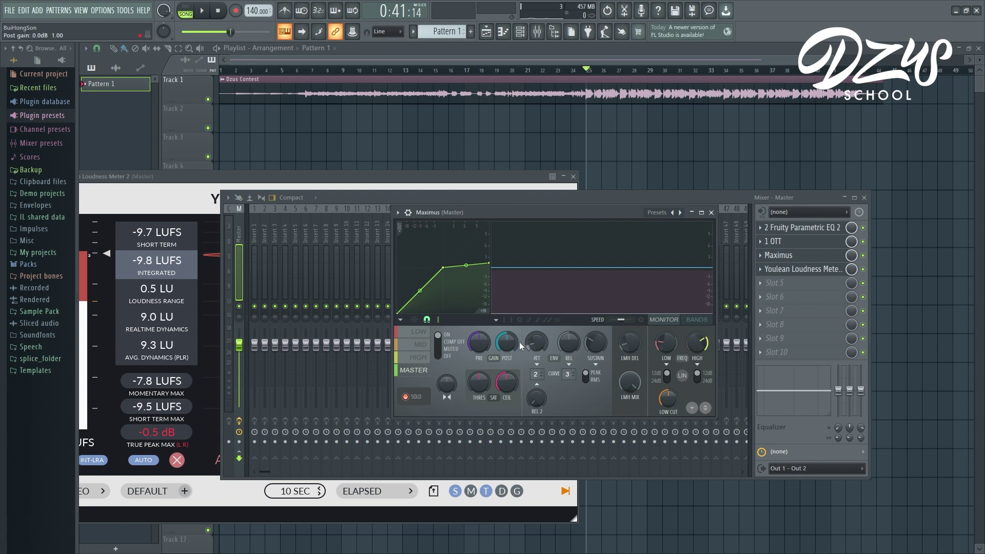
Step: Raise the Master band's post gain in Maximus slightly while the track plays, and stop playback
key("space")
left_click_drag(505, 339, 506, 328)
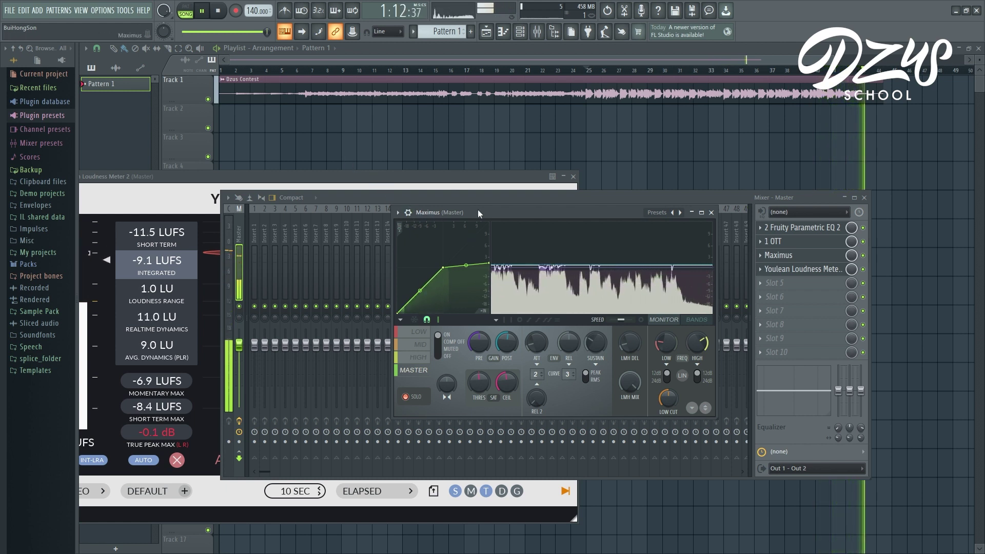
key("space")
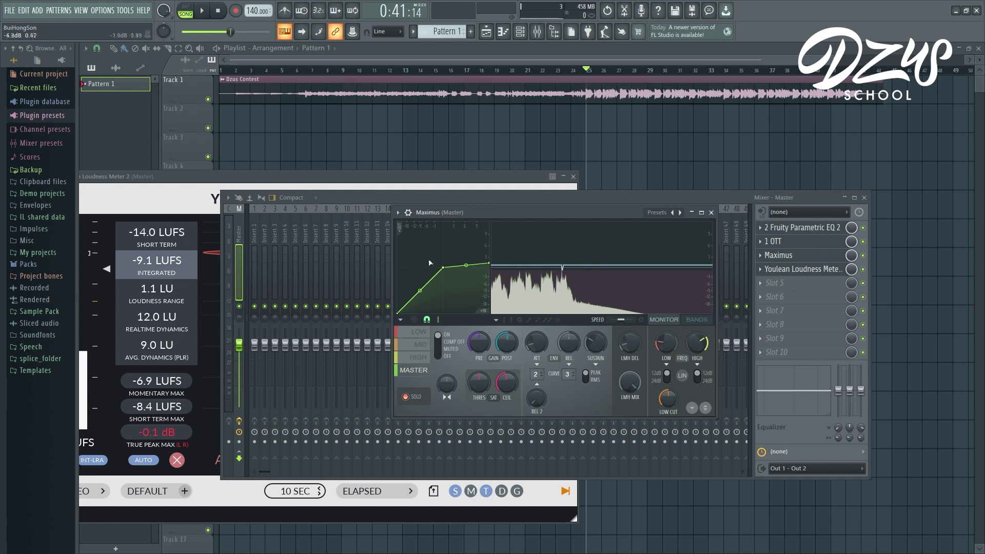
Step: Replay the track from the drop, check the integrated loudness in Youlean, and stop playback
key("space")
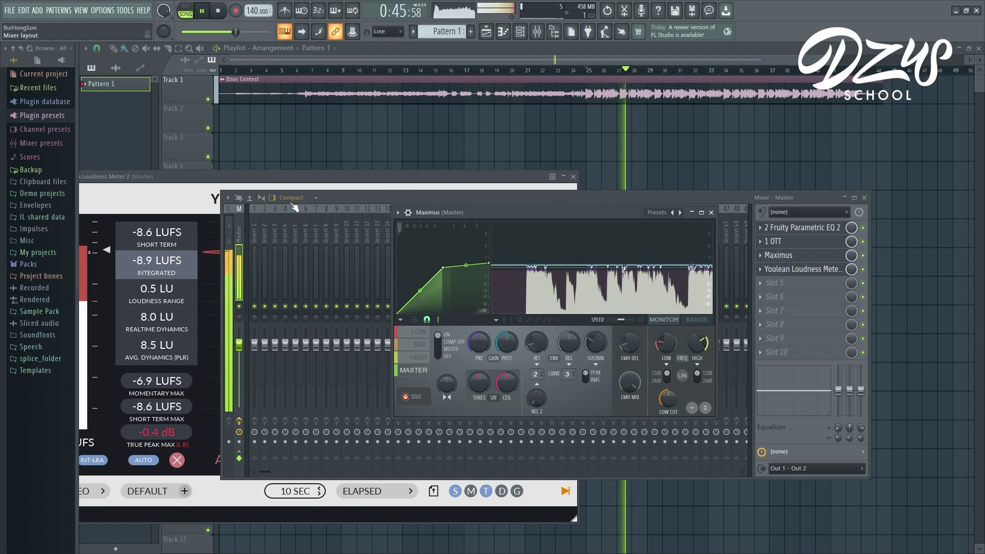
left_click(176, 246)
key("space")
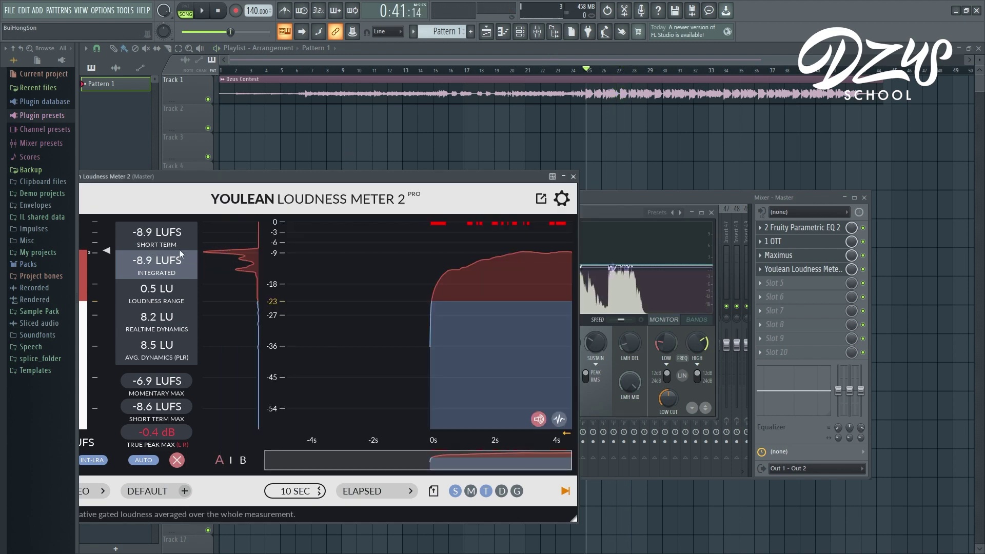
Step: Close the Youlean meter and leave Maximus open in front of the mixer
left_click_drag(254, 179, 462, 185)
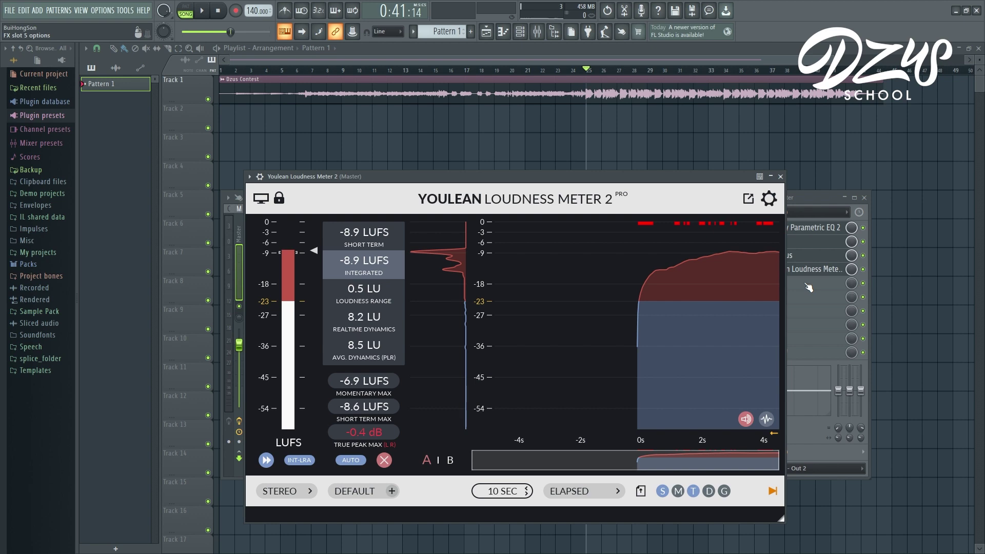
left_click(812, 200)
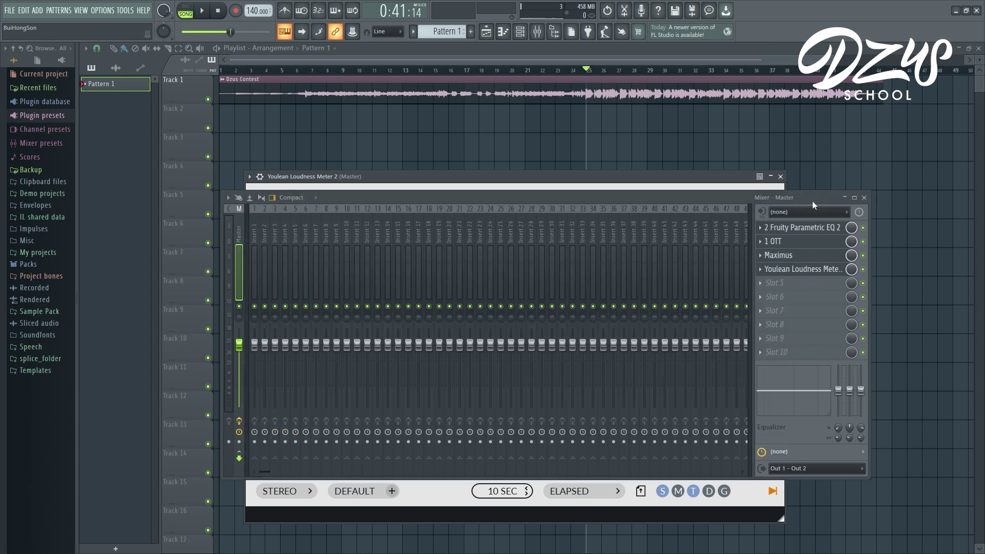
left_click(790, 258)
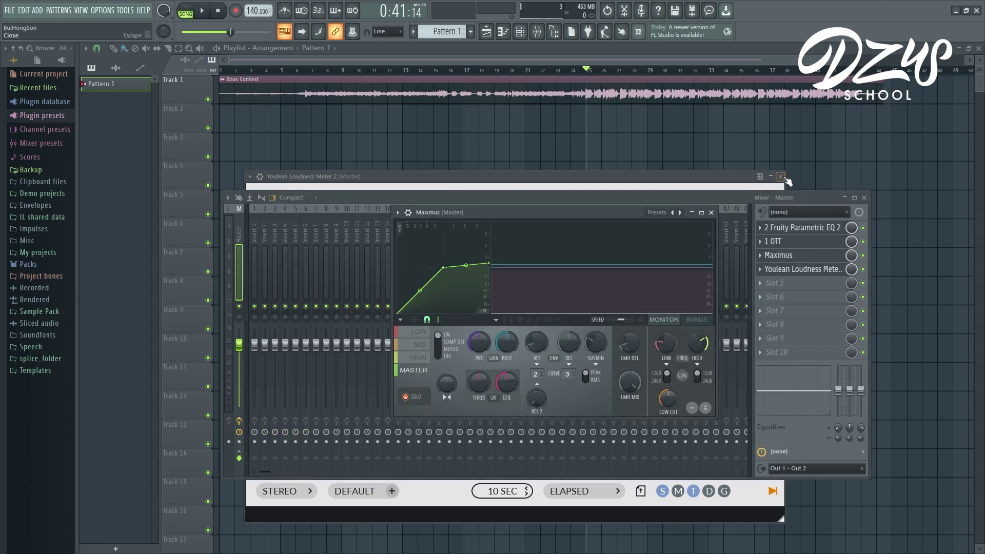
left_click(790, 259)
left_click(791, 259)
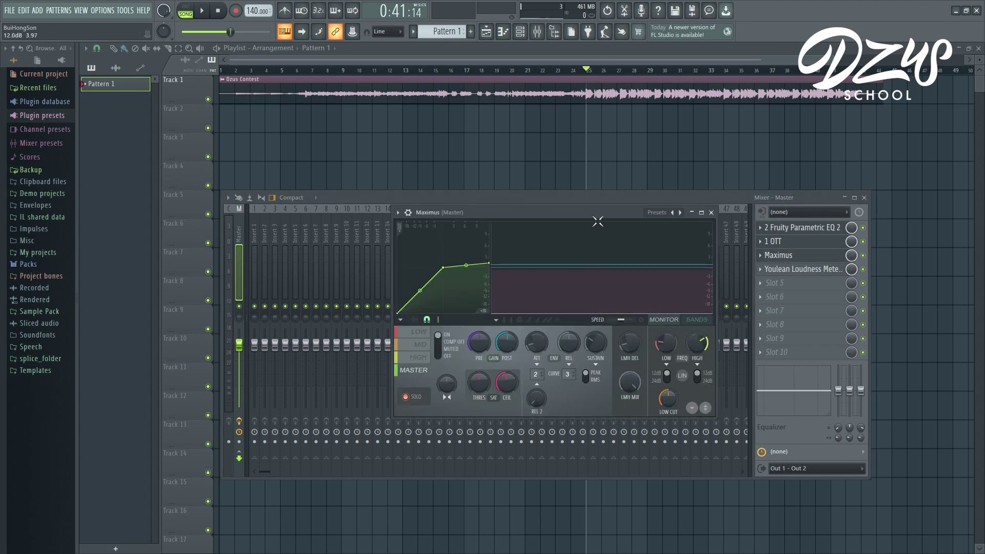
left_click_drag(594, 218, 581, 206)
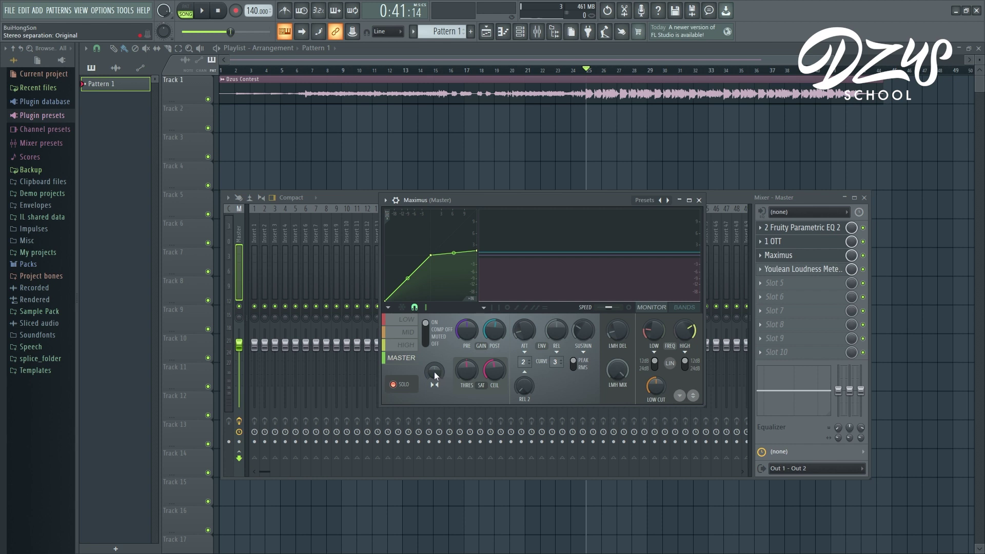
Step: Try 100% separated stereo separation on the Master band during playback, reset it to the original setting, and stop the track
key("space")
left_click_drag(434, 371, 434, 405)
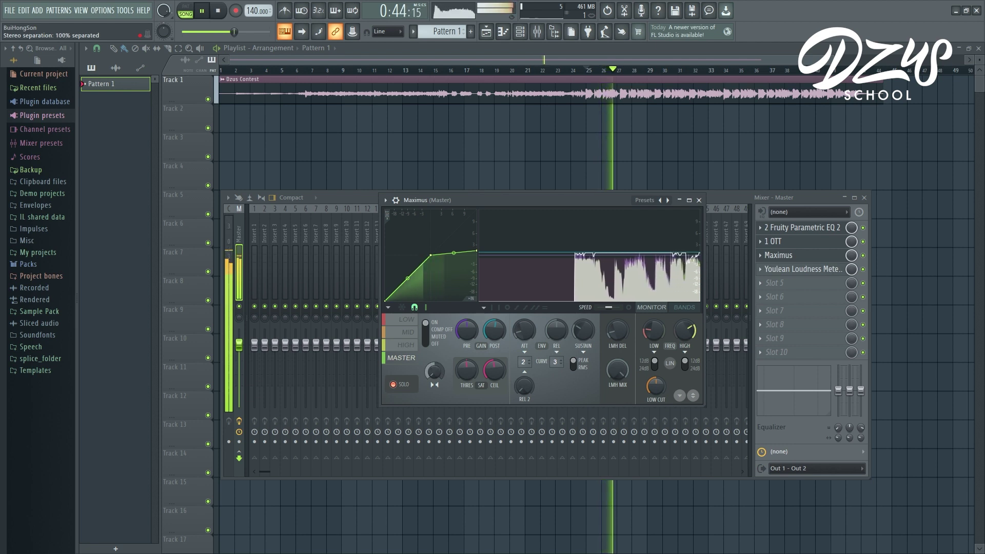
right_click(433, 372)
left_click(445, 374)
key("space")
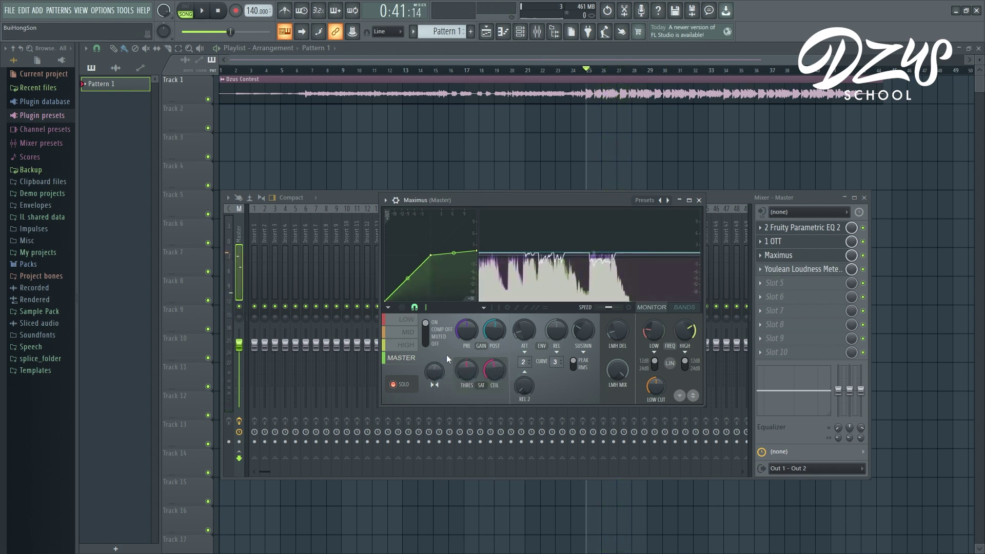
Step: Compare the Low band's stereo separation at 100% merged during playback, set it to 38% merged, and stop the track
left_click(407, 319)
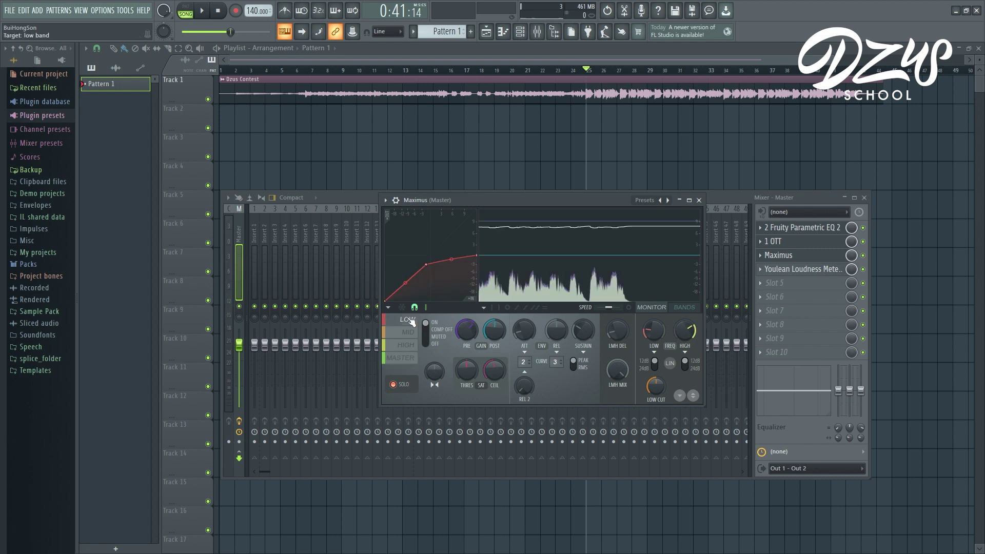
left_click(408, 332)
left_click(406, 344)
left_click(410, 320)
key("space")
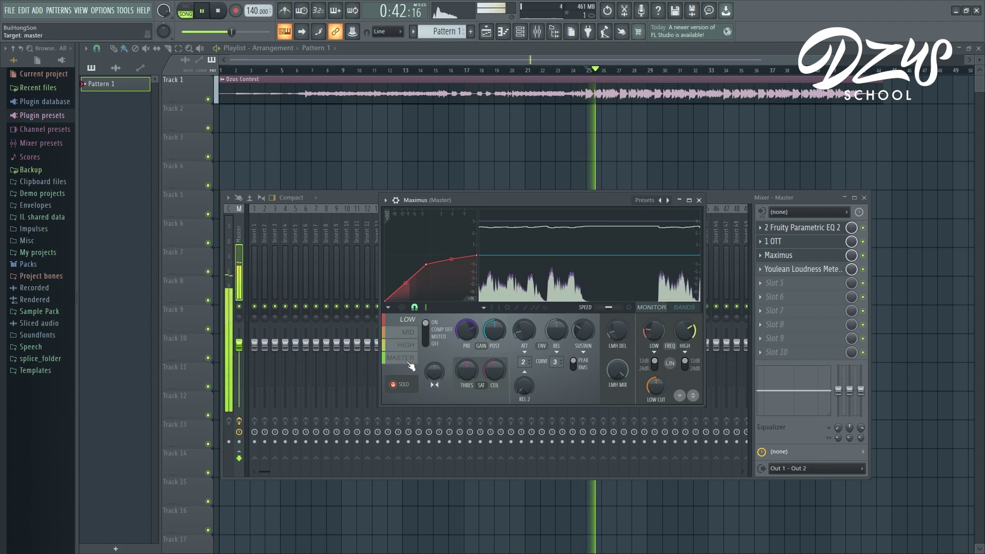
left_click_drag(438, 371, 438, 389)
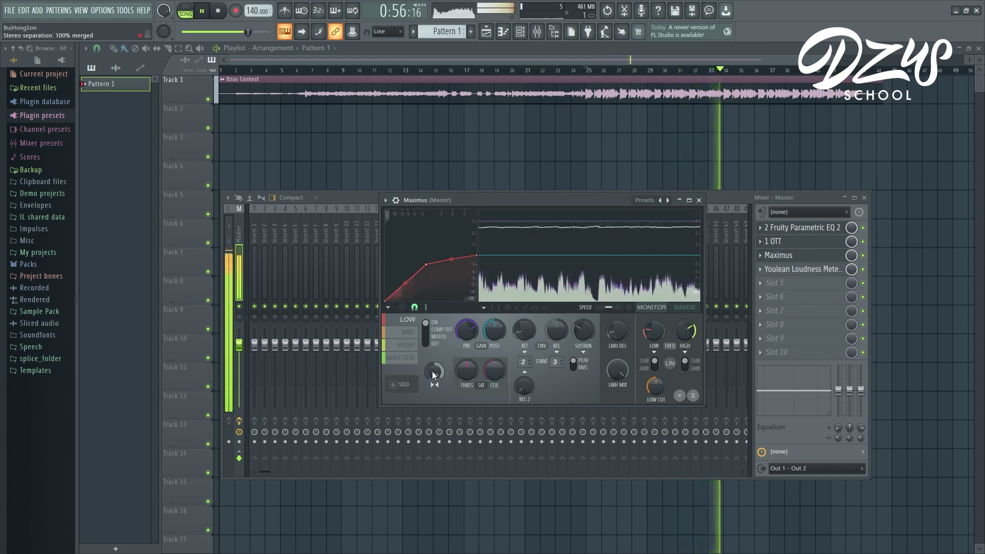
left_click_drag(433, 373, 433, 407)
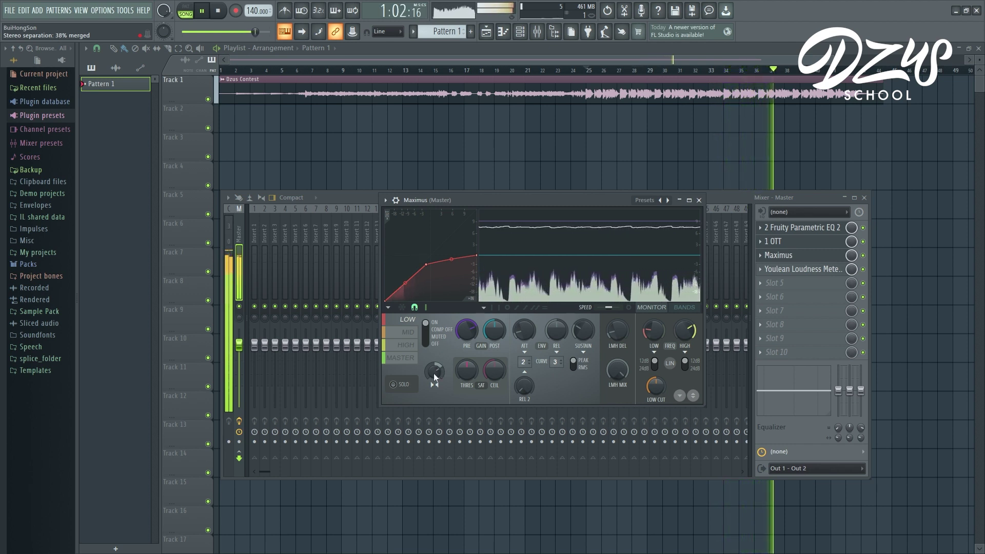
key("space")
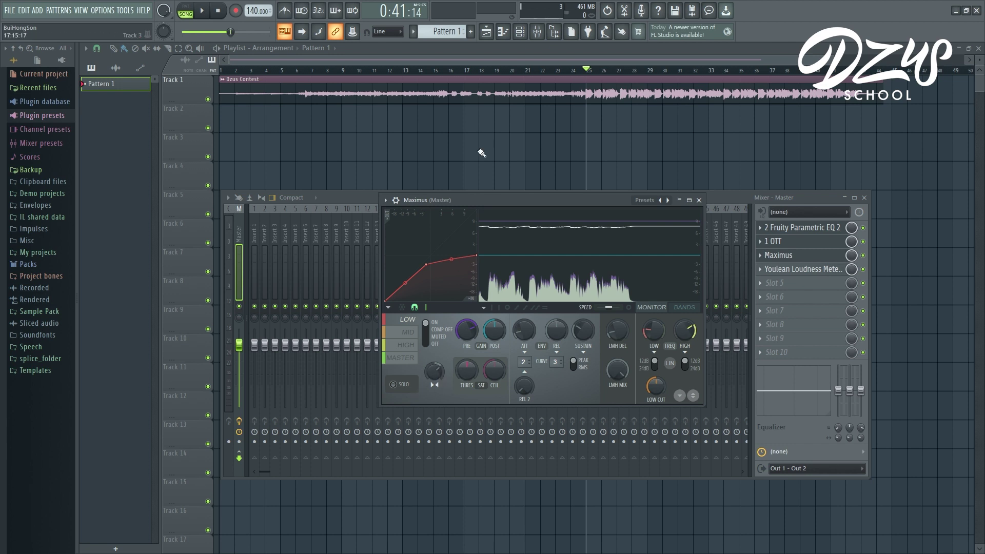
Step: Solo the Mid band during playback, set its stereo separation to 9% separated, and stop the track
left_click(411, 333)
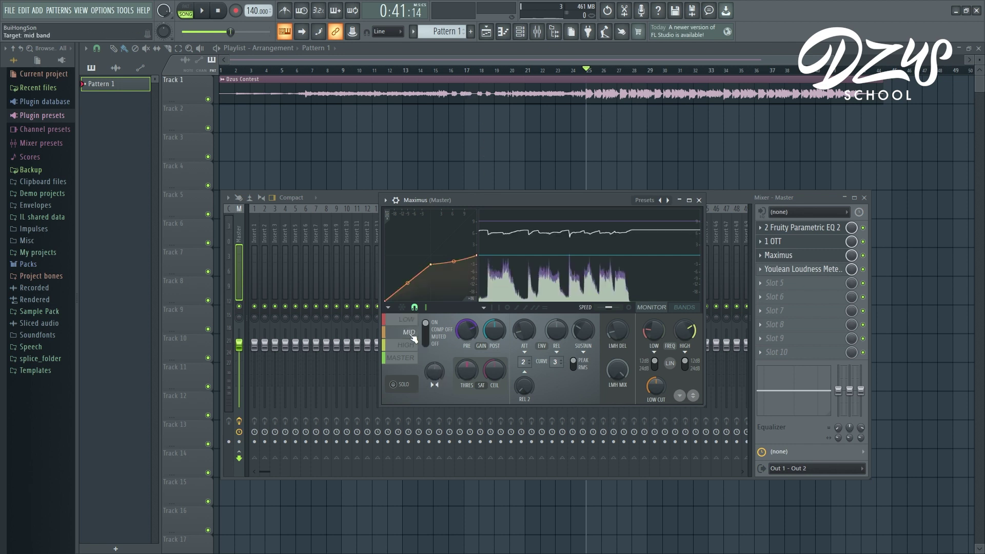
key("space")
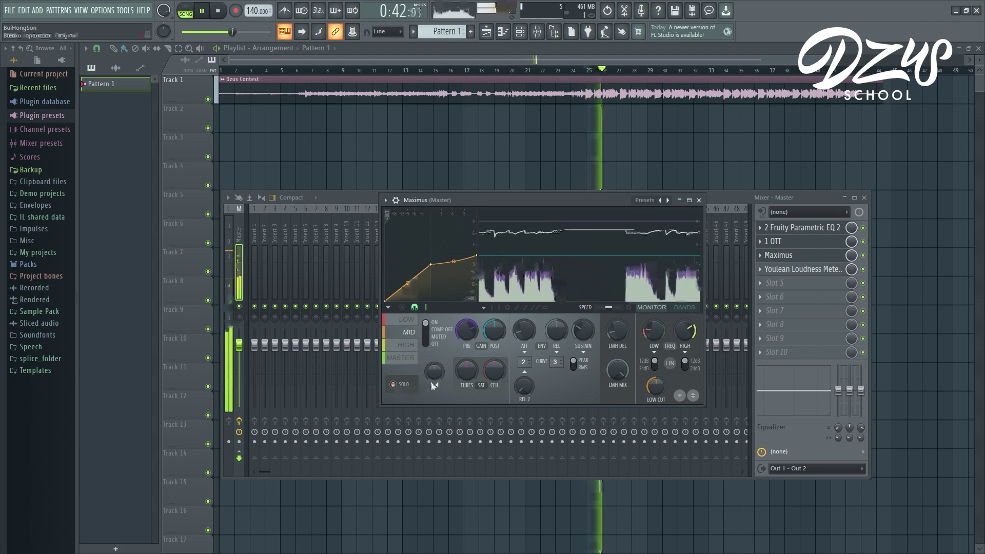
left_click(399, 384)
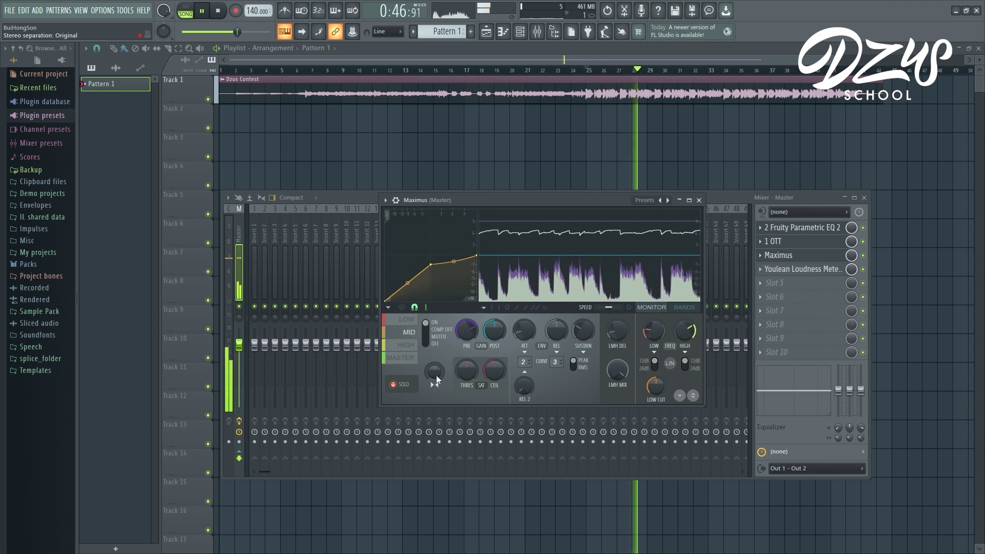
left_click_drag(436, 374, 436, 367)
key("space")
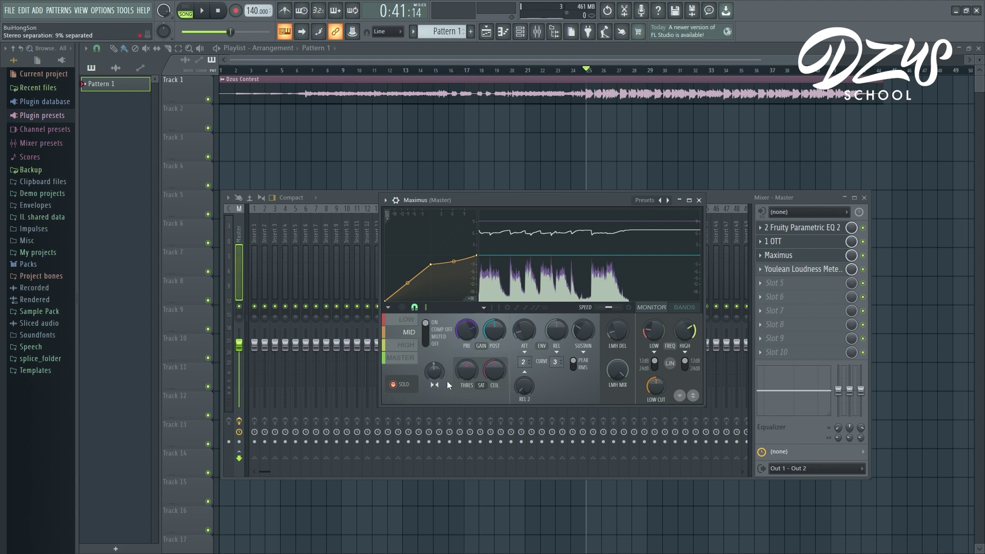
Step: Widen the High band's stereo separation to 28% separated while the track plays, and return to the Master band
left_click(411, 350)
key("space")
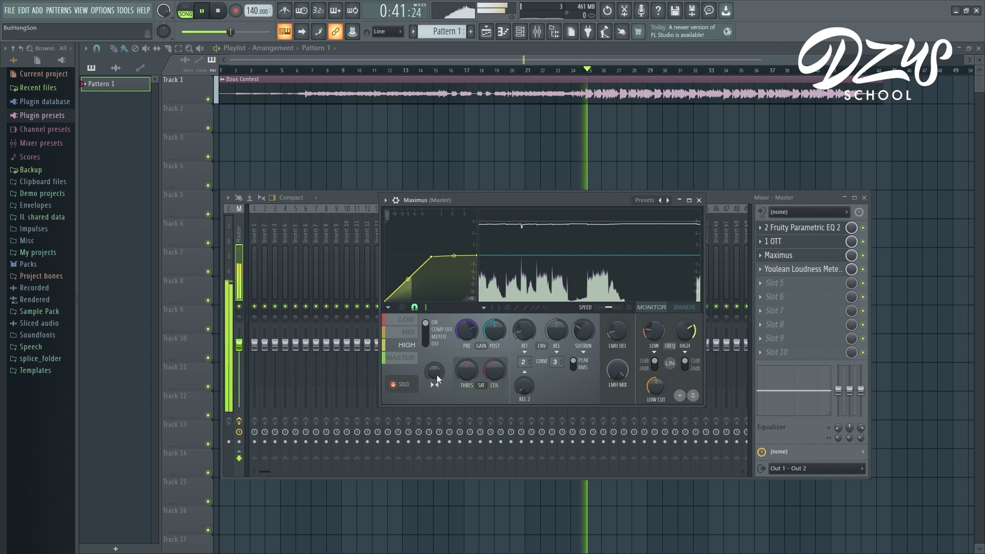
left_click_drag(432, 374, 432, 375)
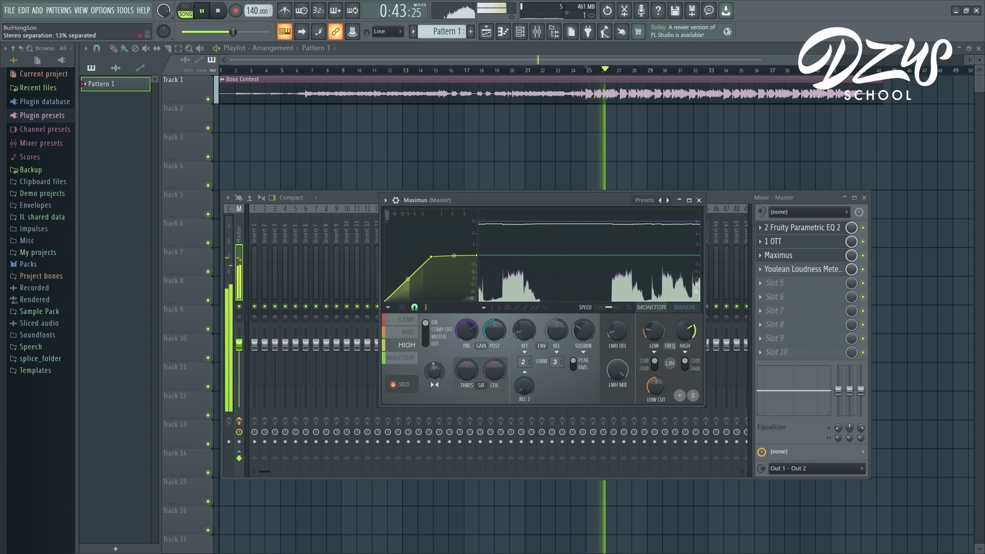
left_click(400, 358)
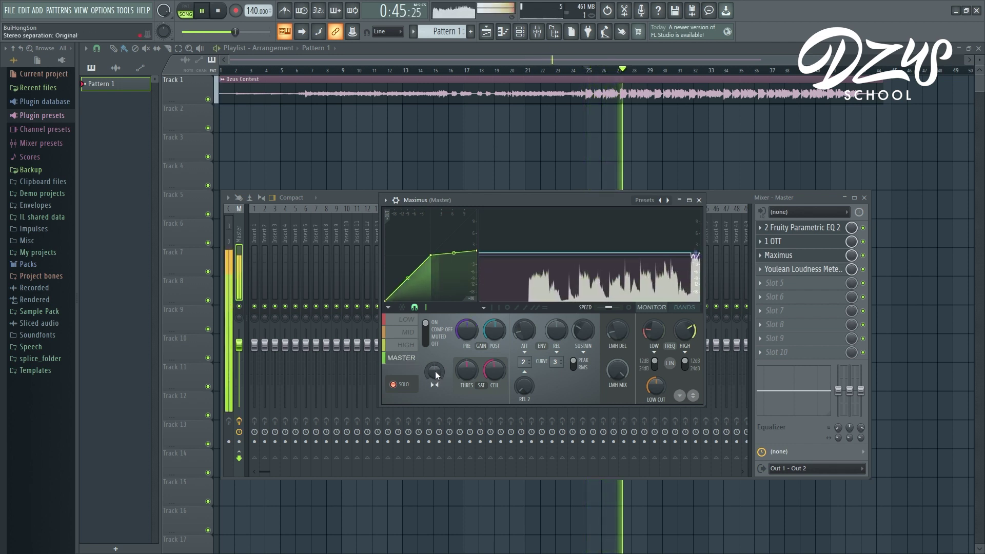
left_click(411, 348)
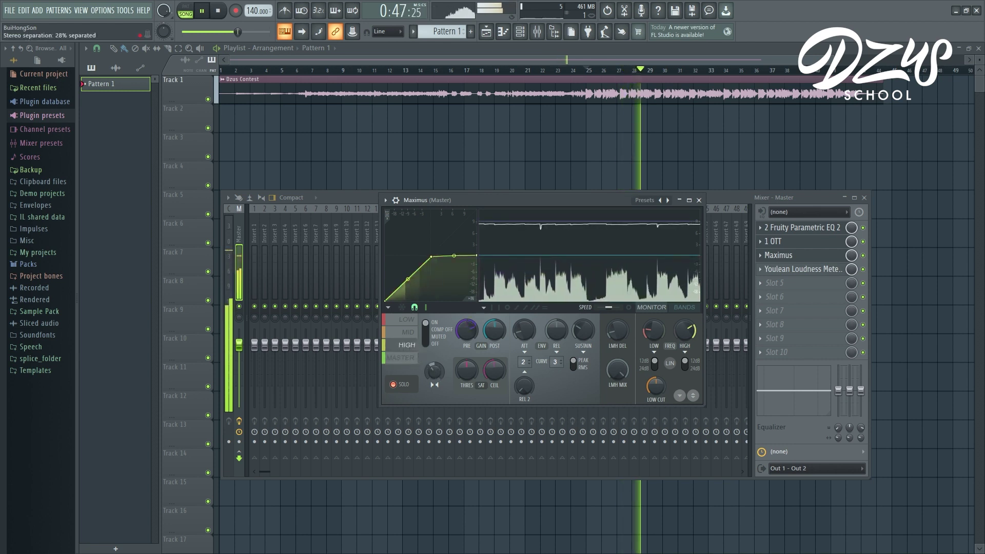
left_click(401, 358)
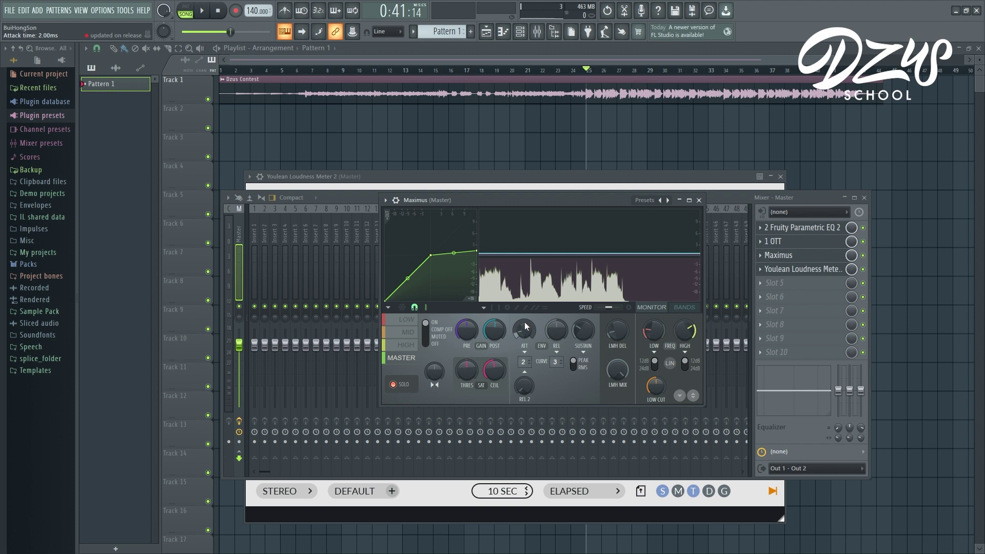
Step: Adjust the Master band's attack time during playback, trying values such as 2.08 ms
scroll(524, 330, "up", 1)
key("space")
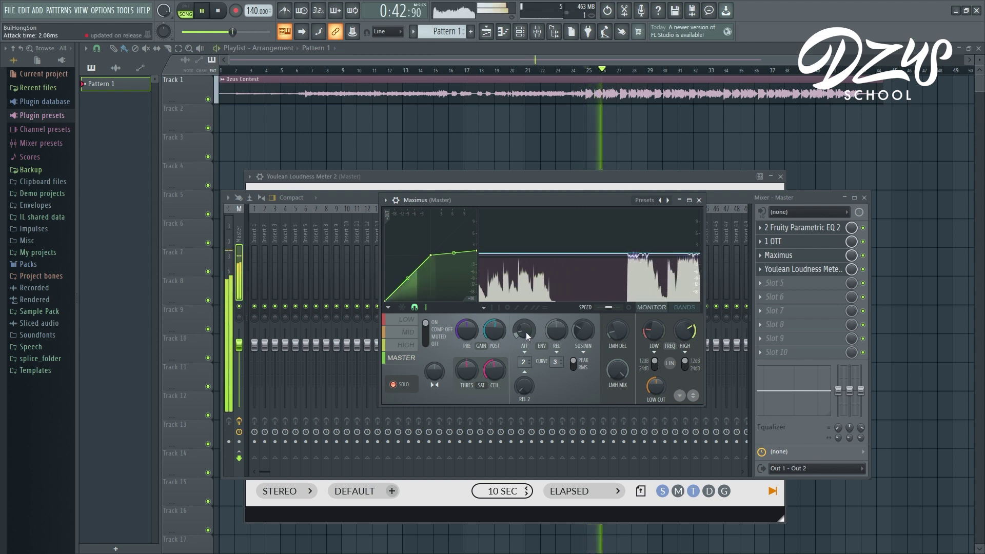
left_click_drag(525, 332, 526, 330)
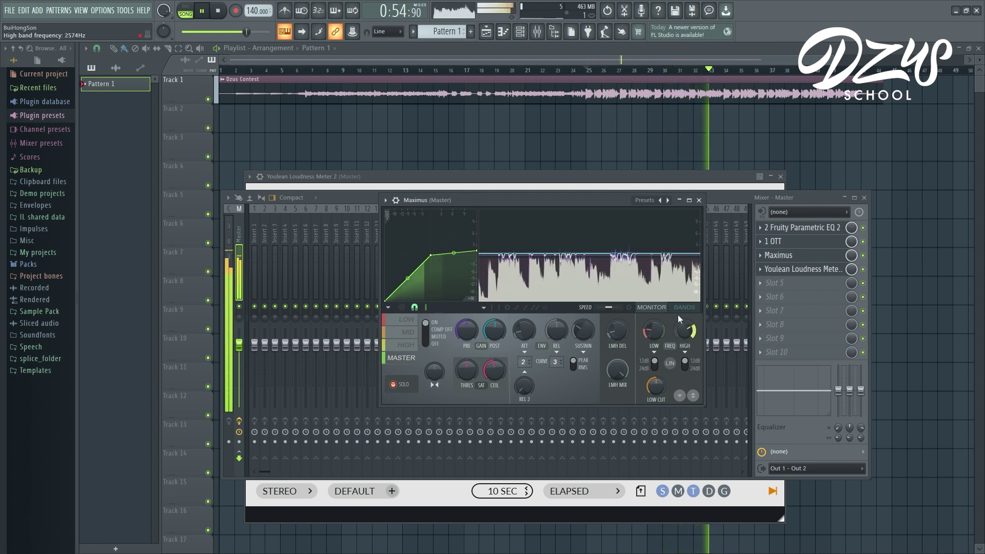
Step: Check the loudness in Youlean while the track plays, return to Maximus, and stop playback
left_click(828, 269)
left_click(829, 269)
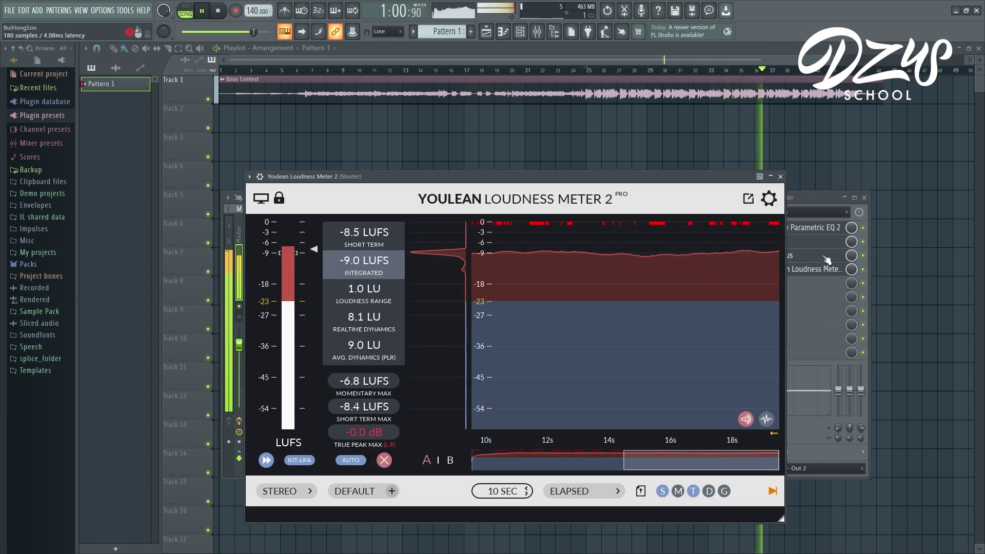
left_click(826, 257)
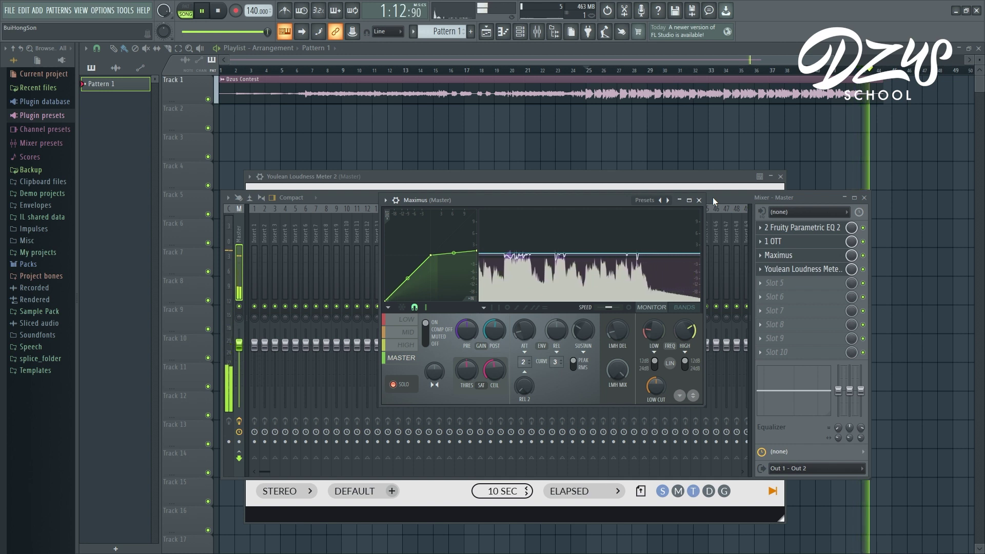
key("space")
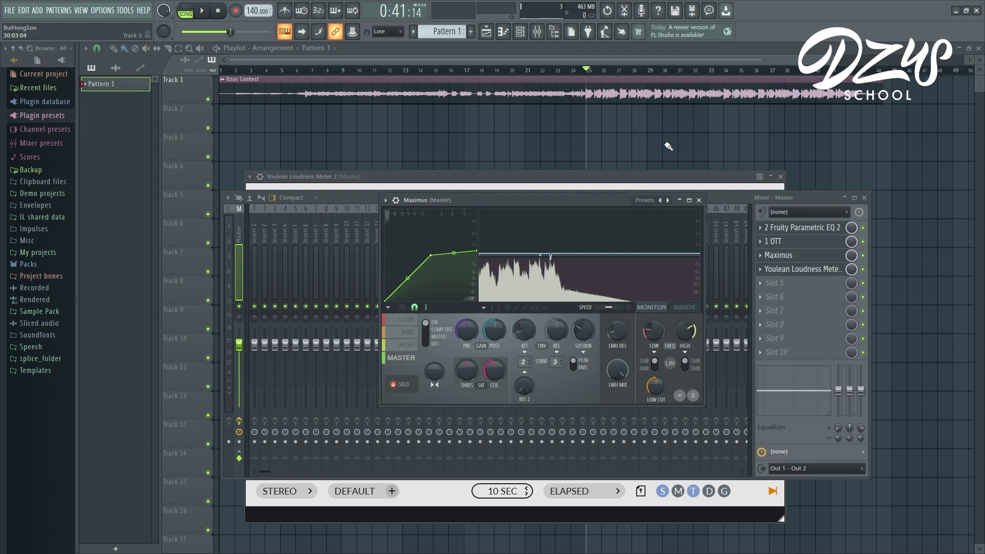
Step: Close all open windows, place the playhead at bar 2, reopen the mixer, and play the track from there
key("F12")
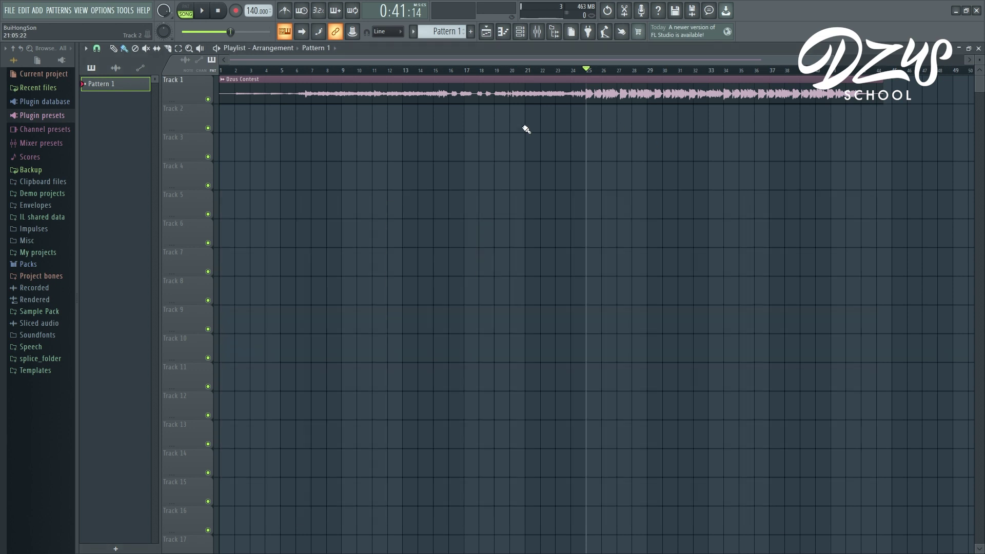
left_click(236, 70)
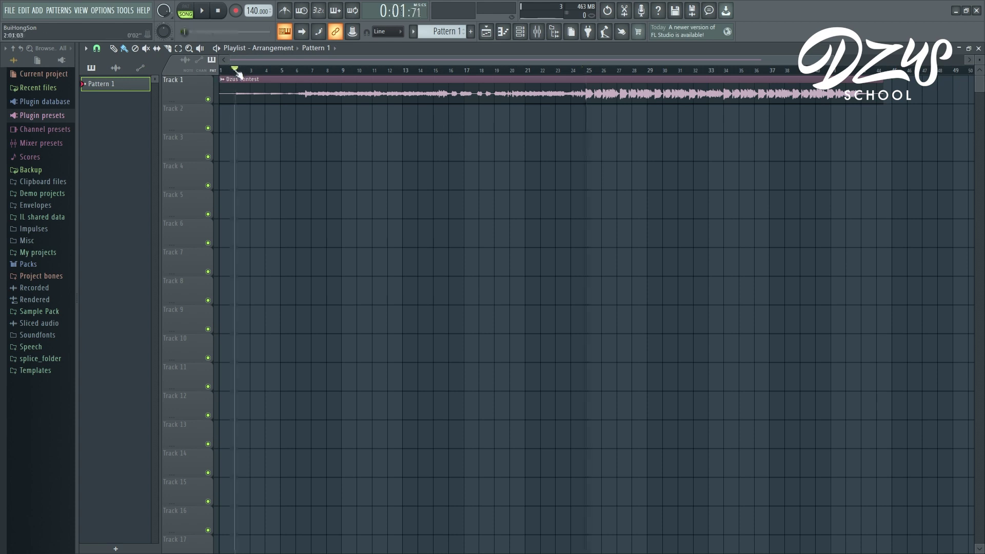
left_click(537, 37)
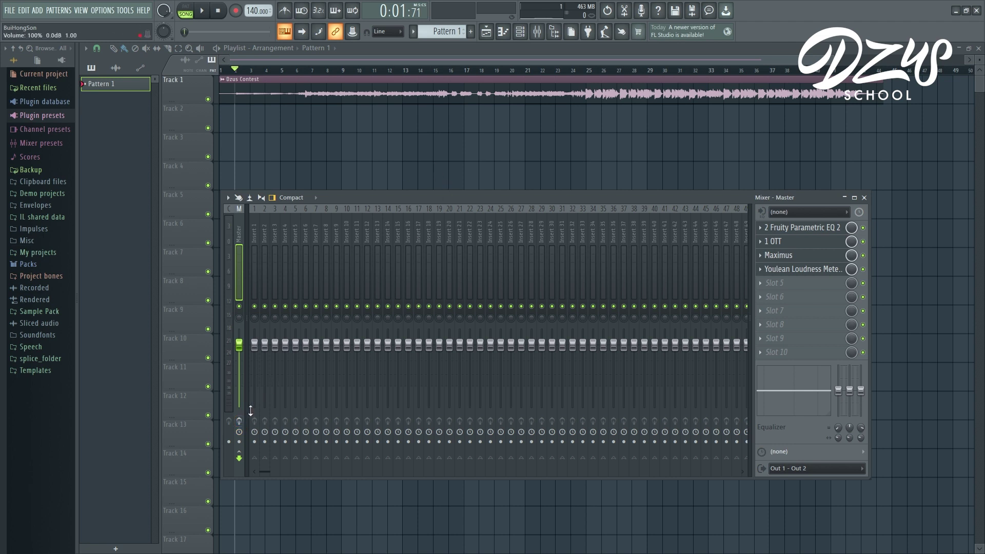
key("space")
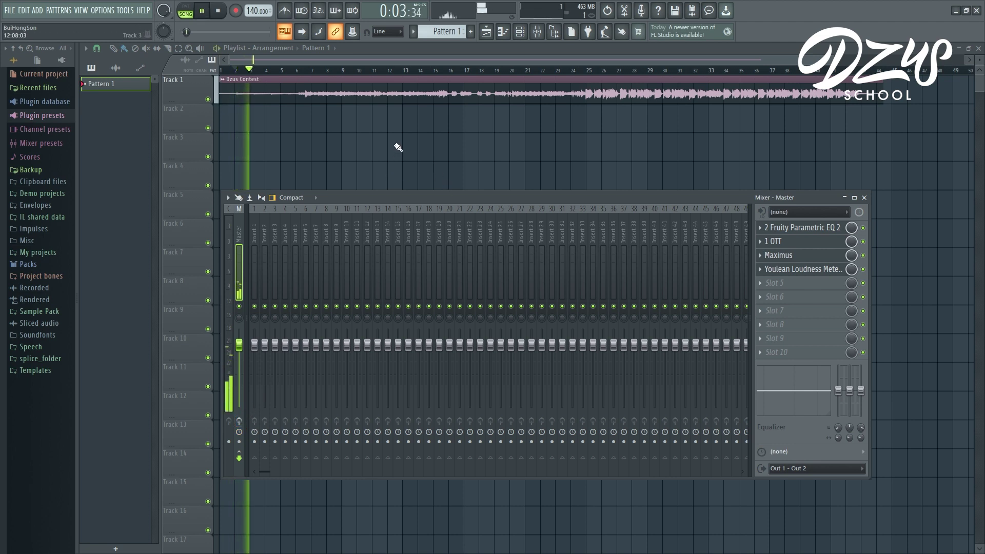